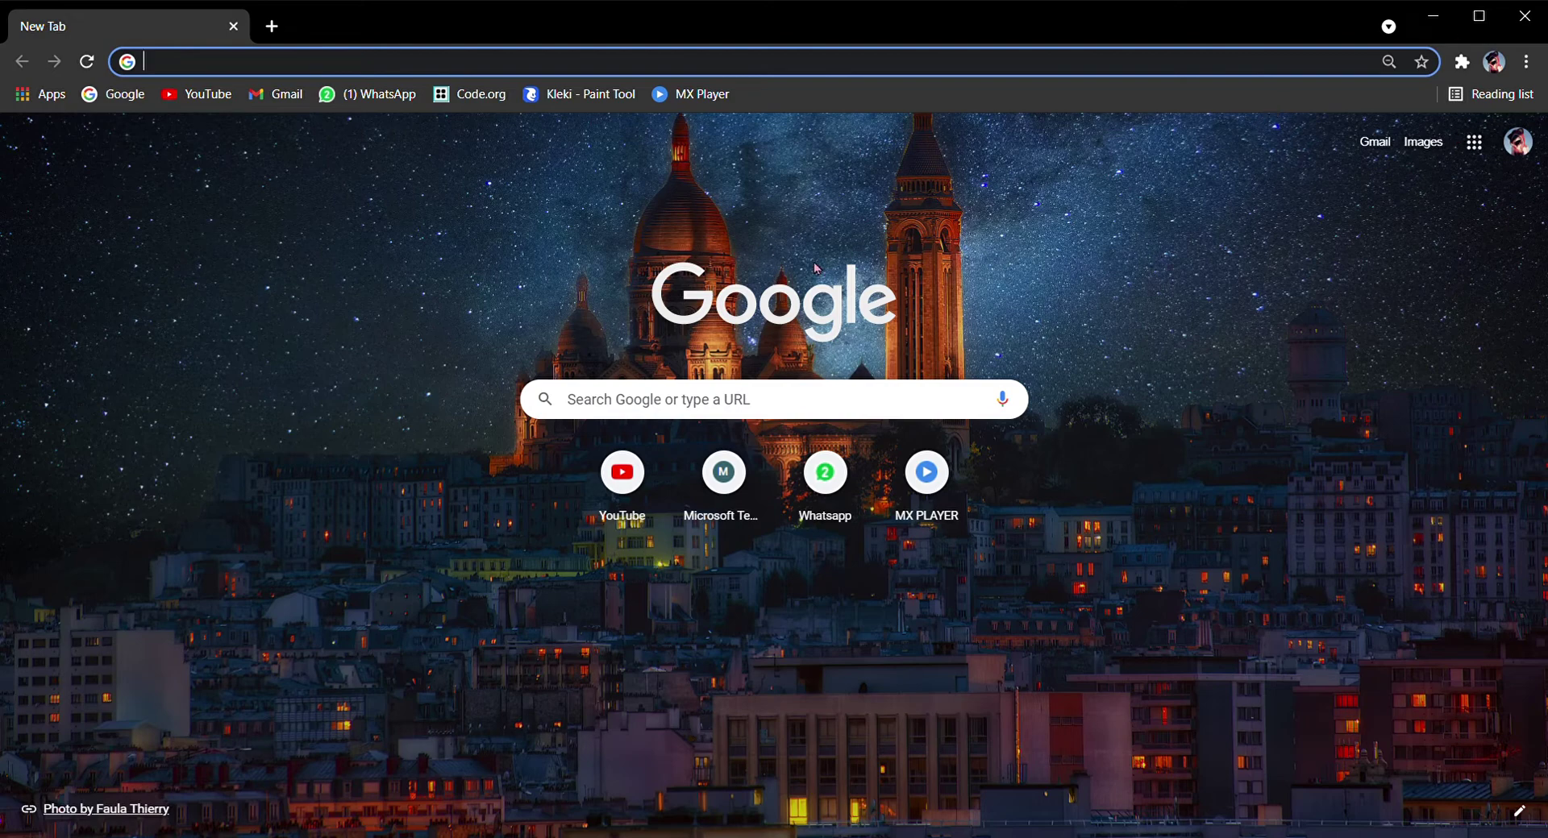
Step: Search the web for "wolf black shadow"
click(258, 71)
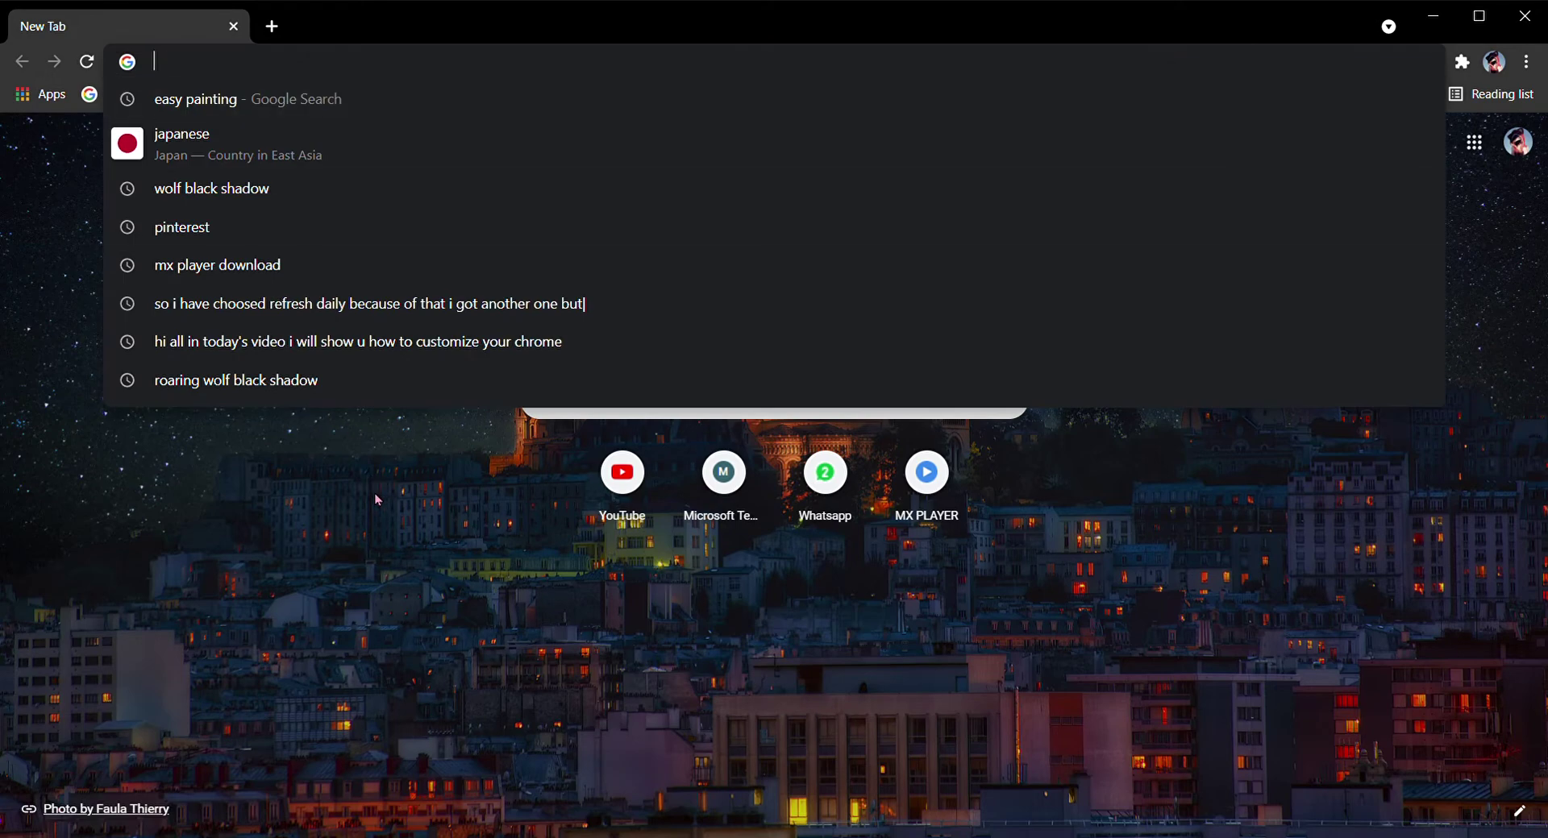
click(623, 475)
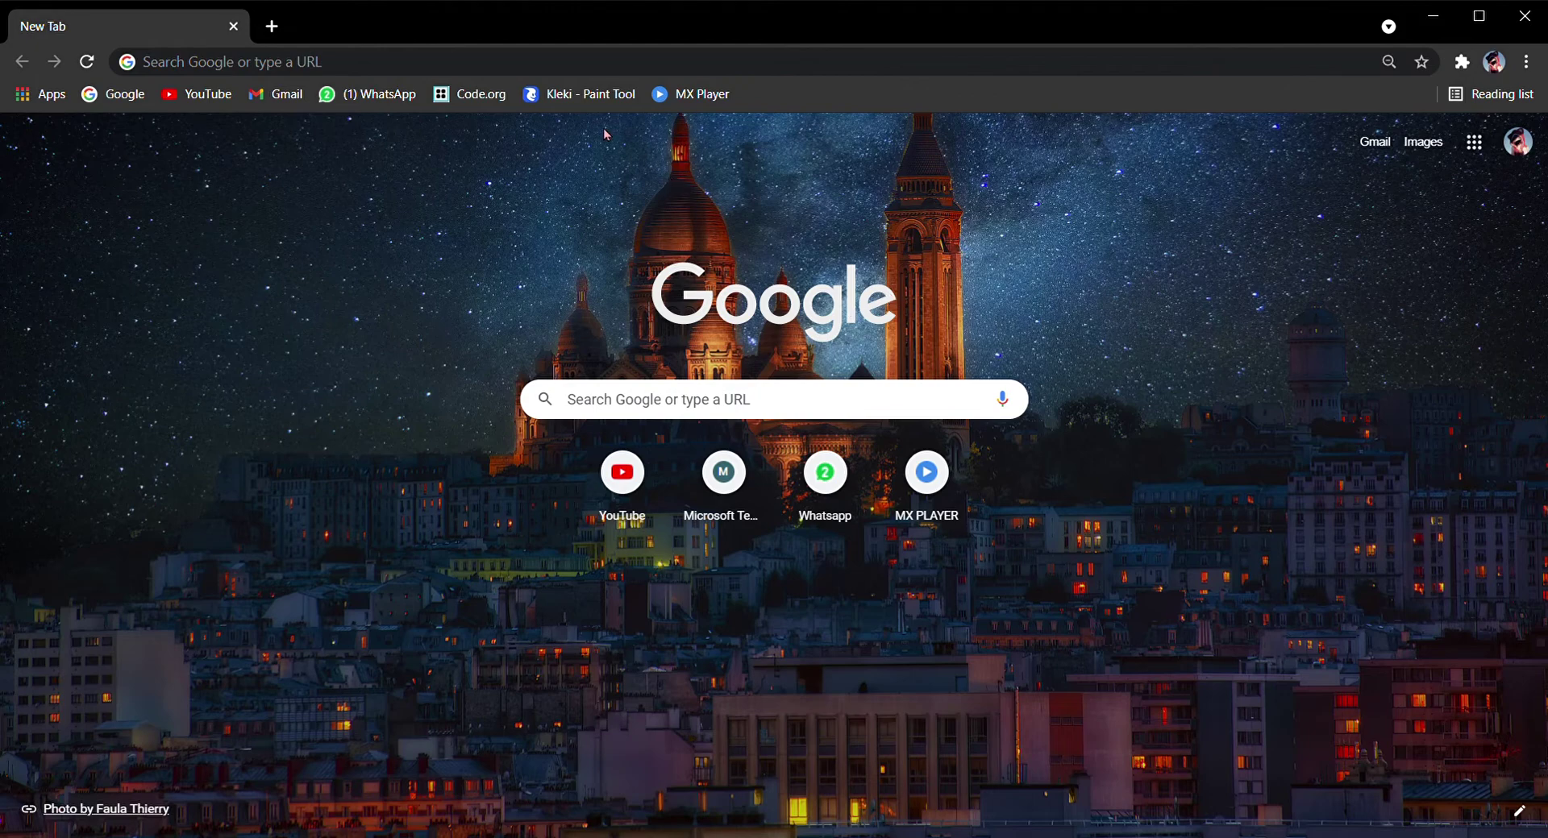
click(553, 76)
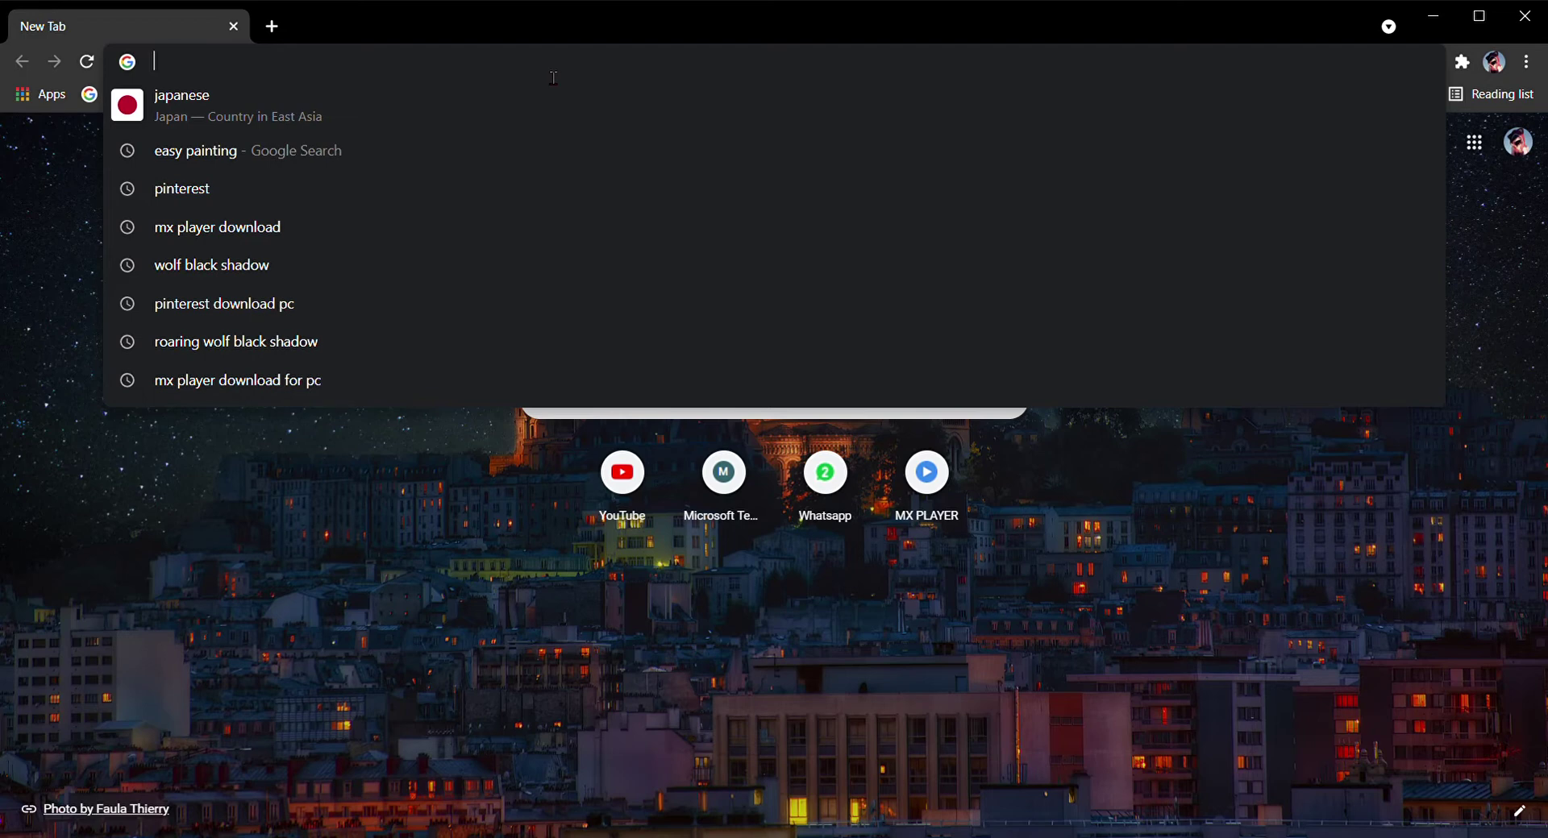
text(wolf)
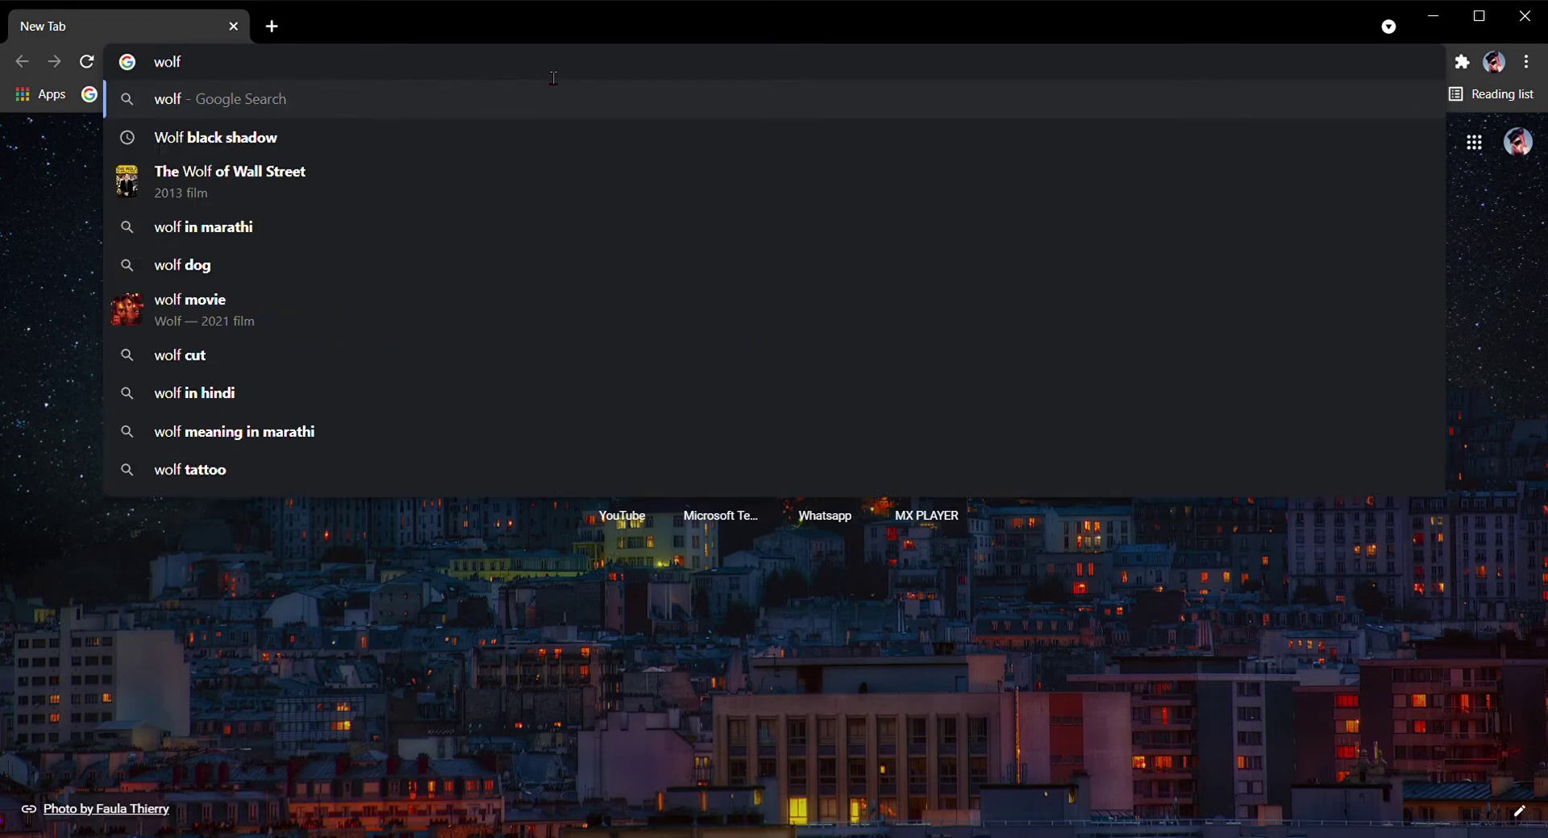
text( black s)
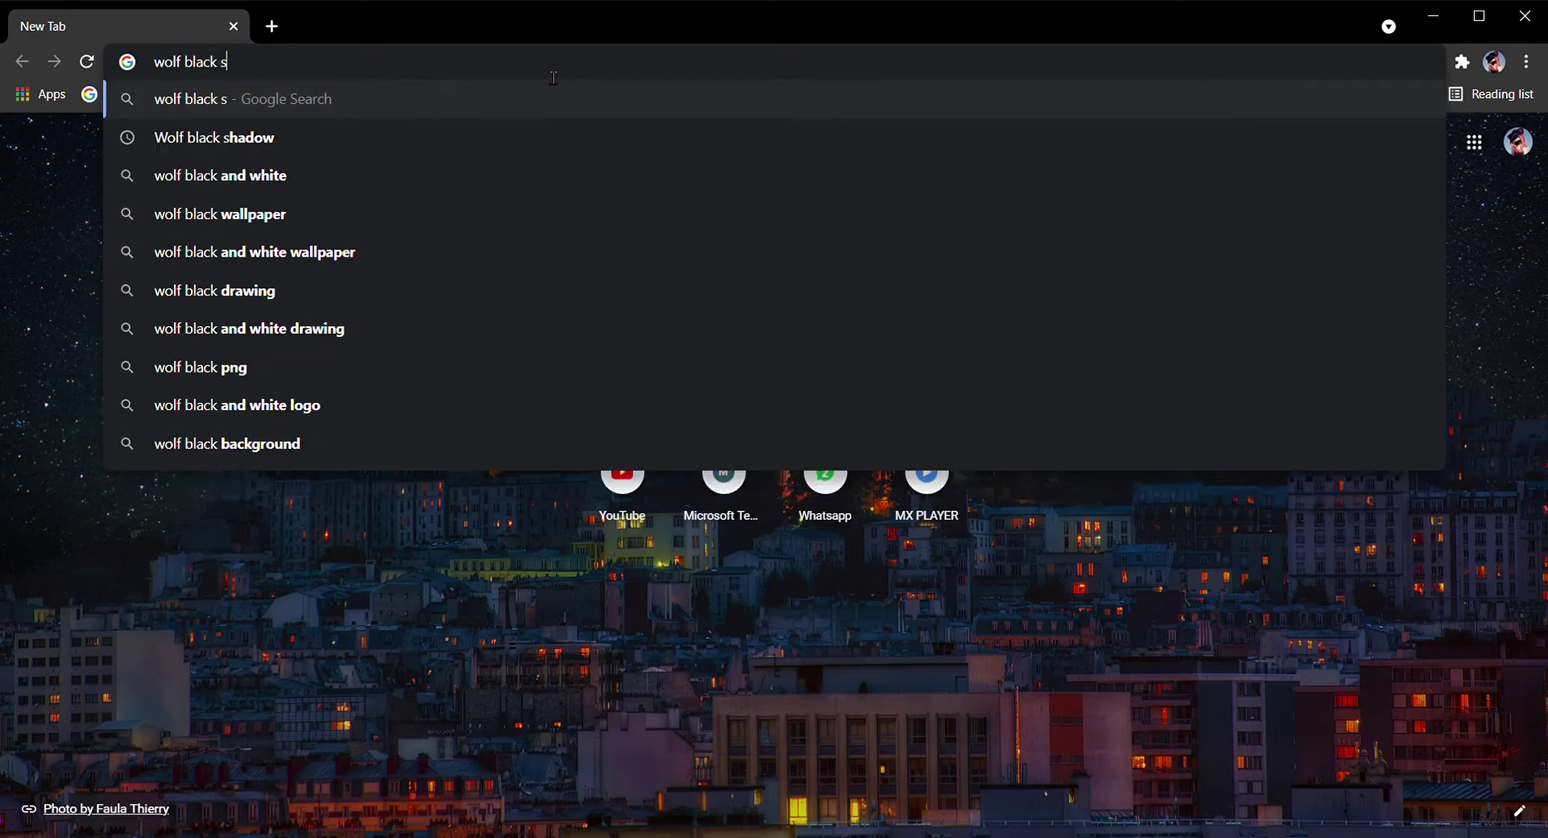
text(hadow)
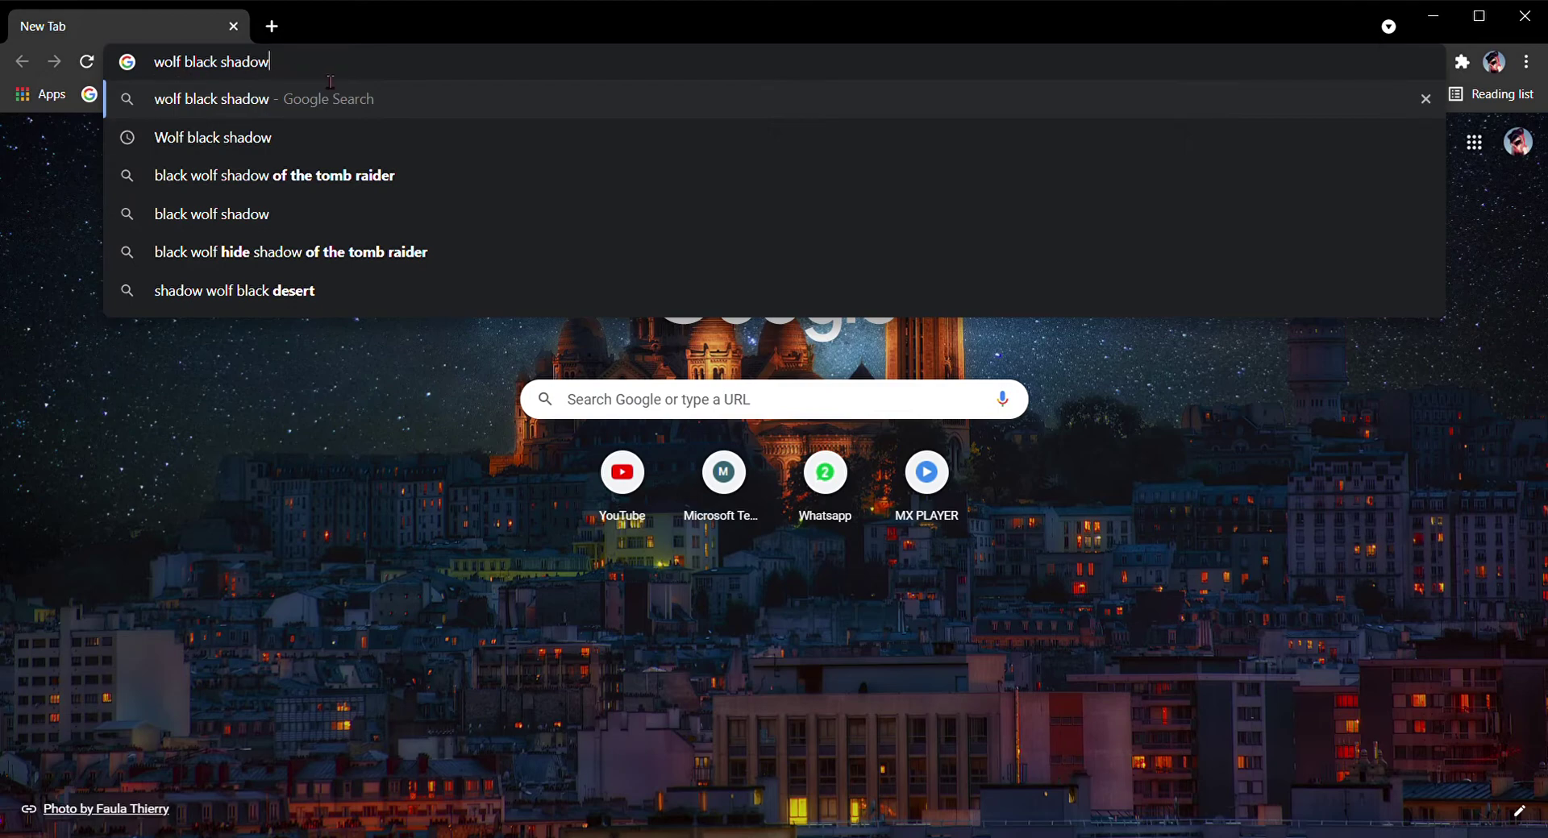
key(Return)
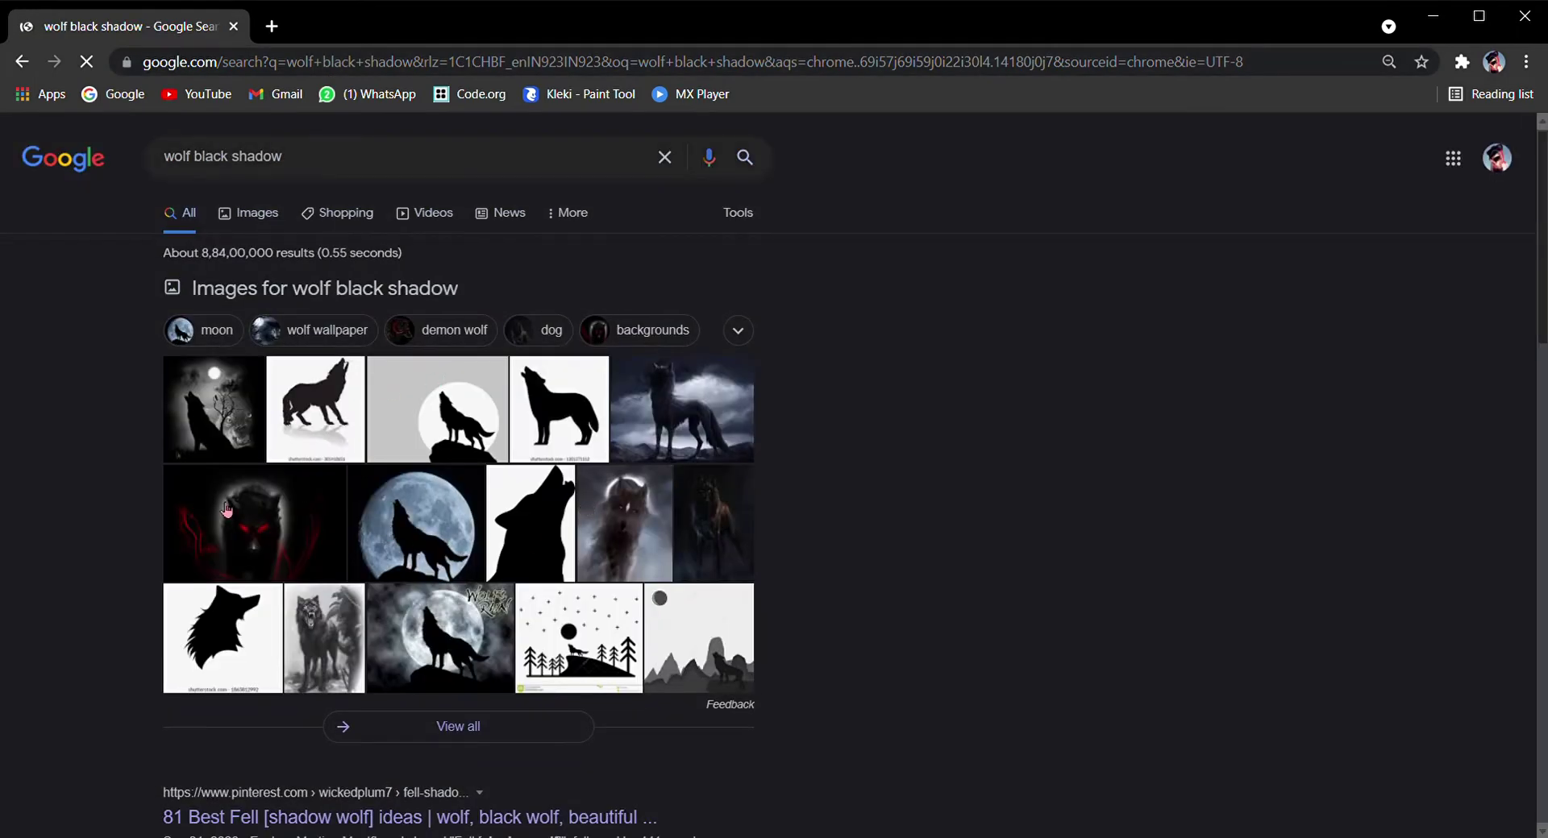
Step: Show the image results for the wolf search and filter them to transparent color
click(264, 214)
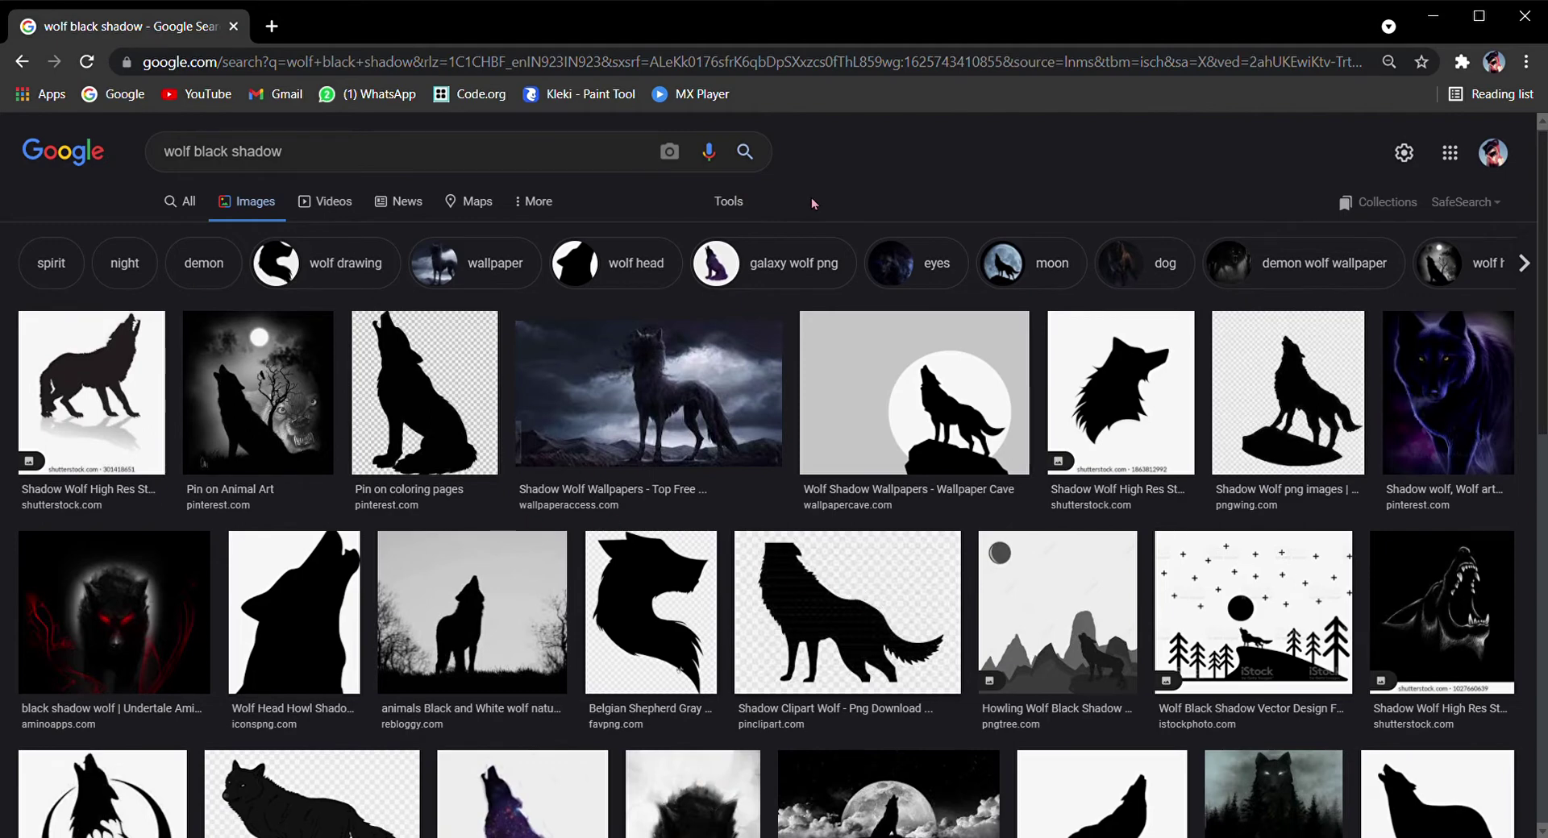
click(729, 201)
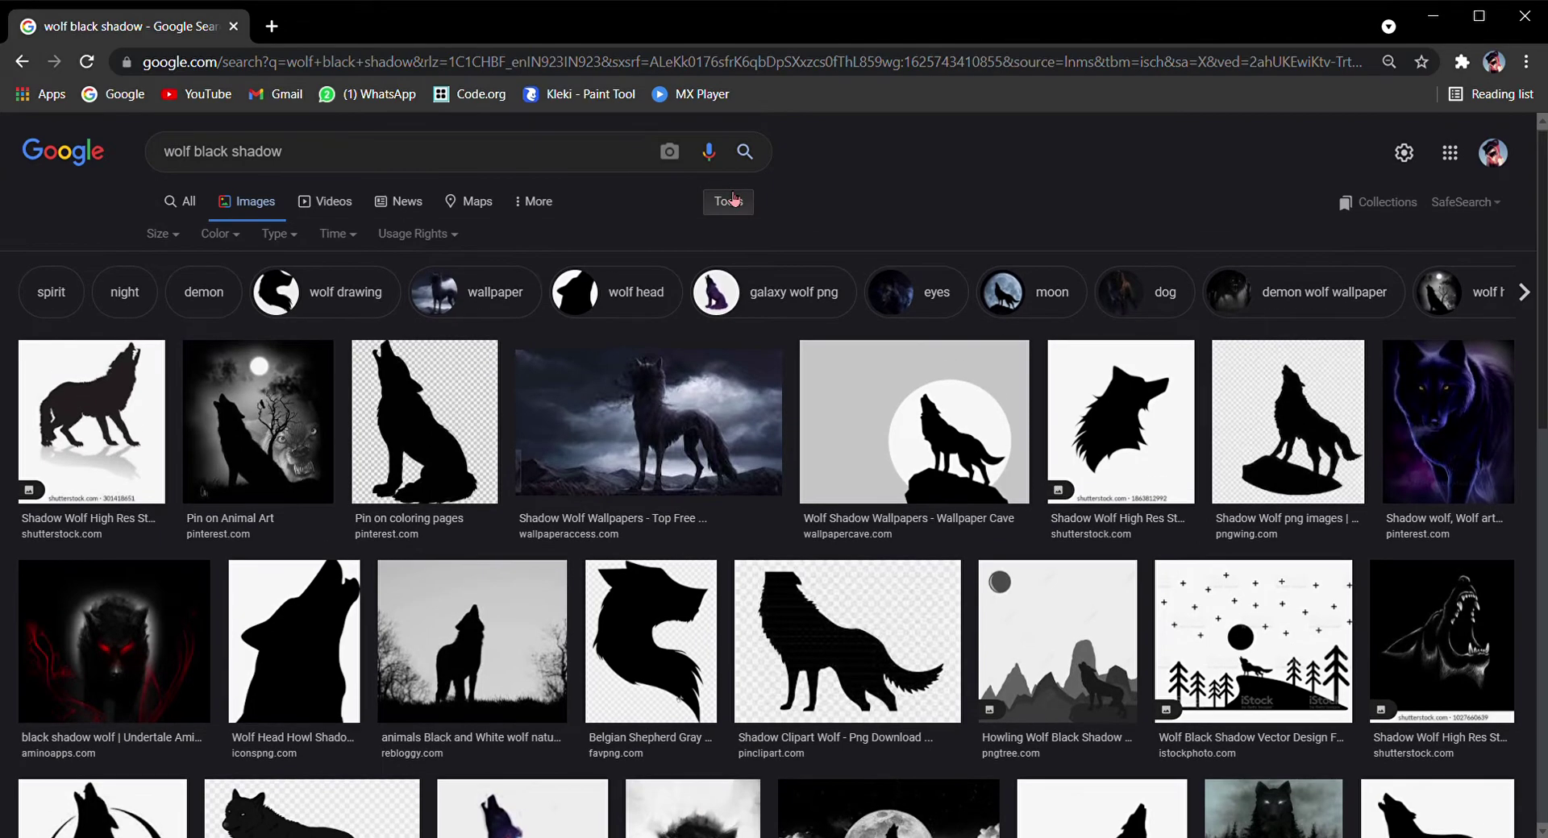
click(242, 235)
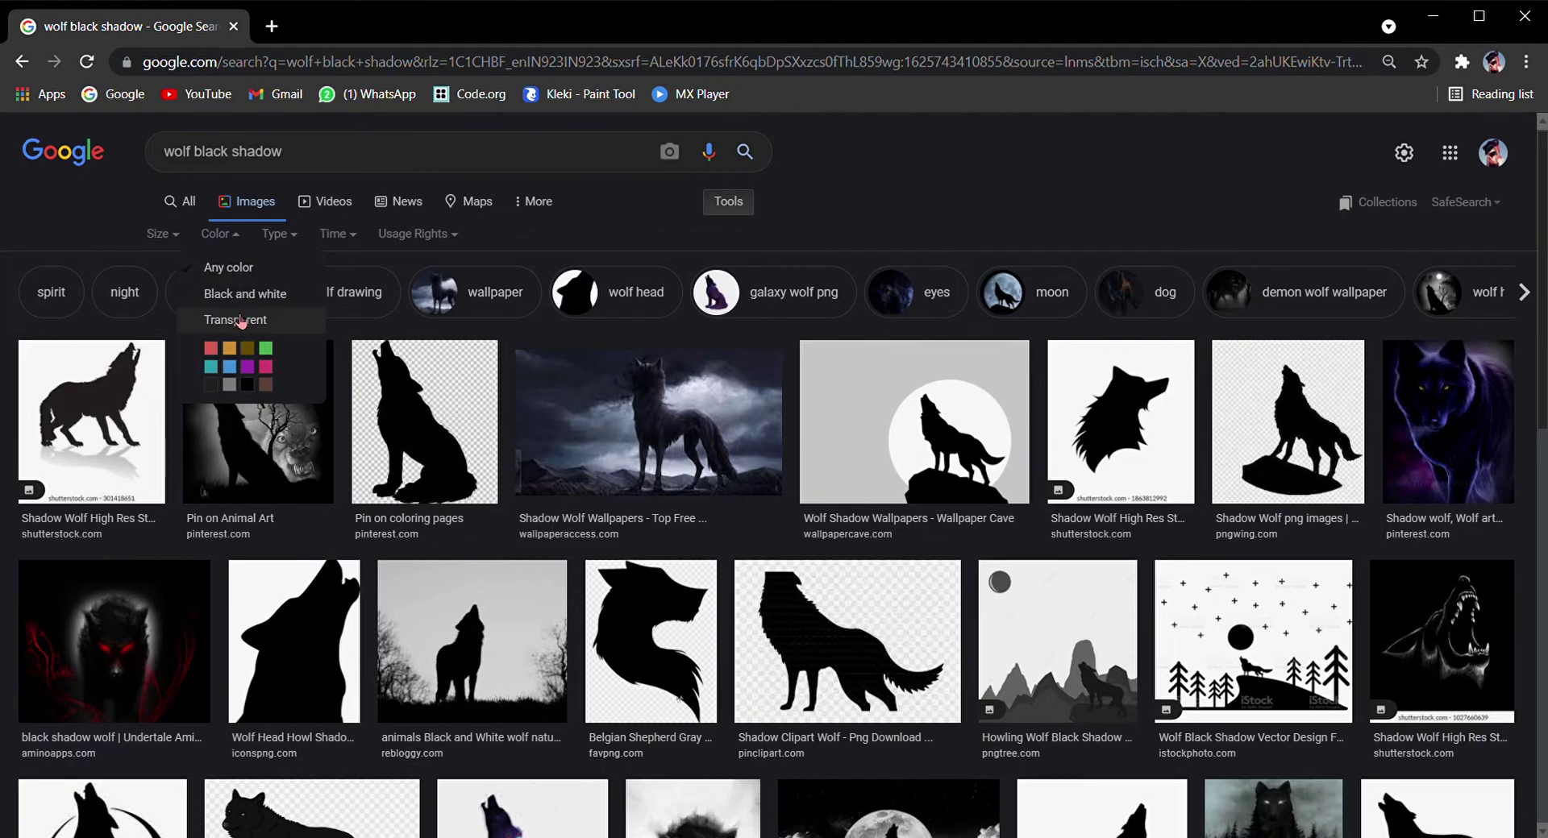
click(240, 321)
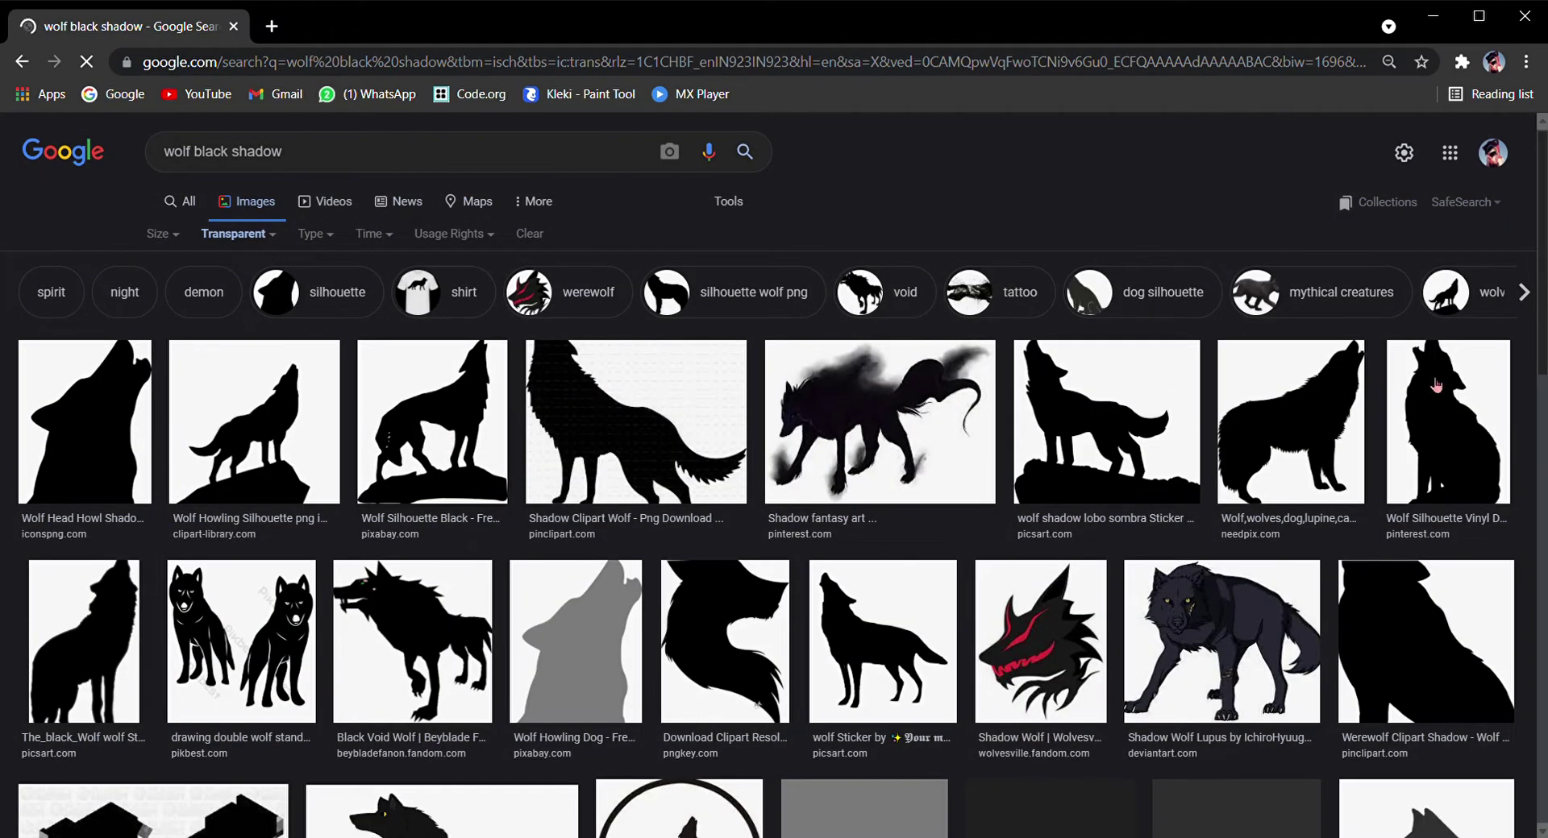
Step: Open the preview of the sitting, howling wolf image titled "Wolf Silhouette Vinyl Decal" from Pinterest
click(284, 420)
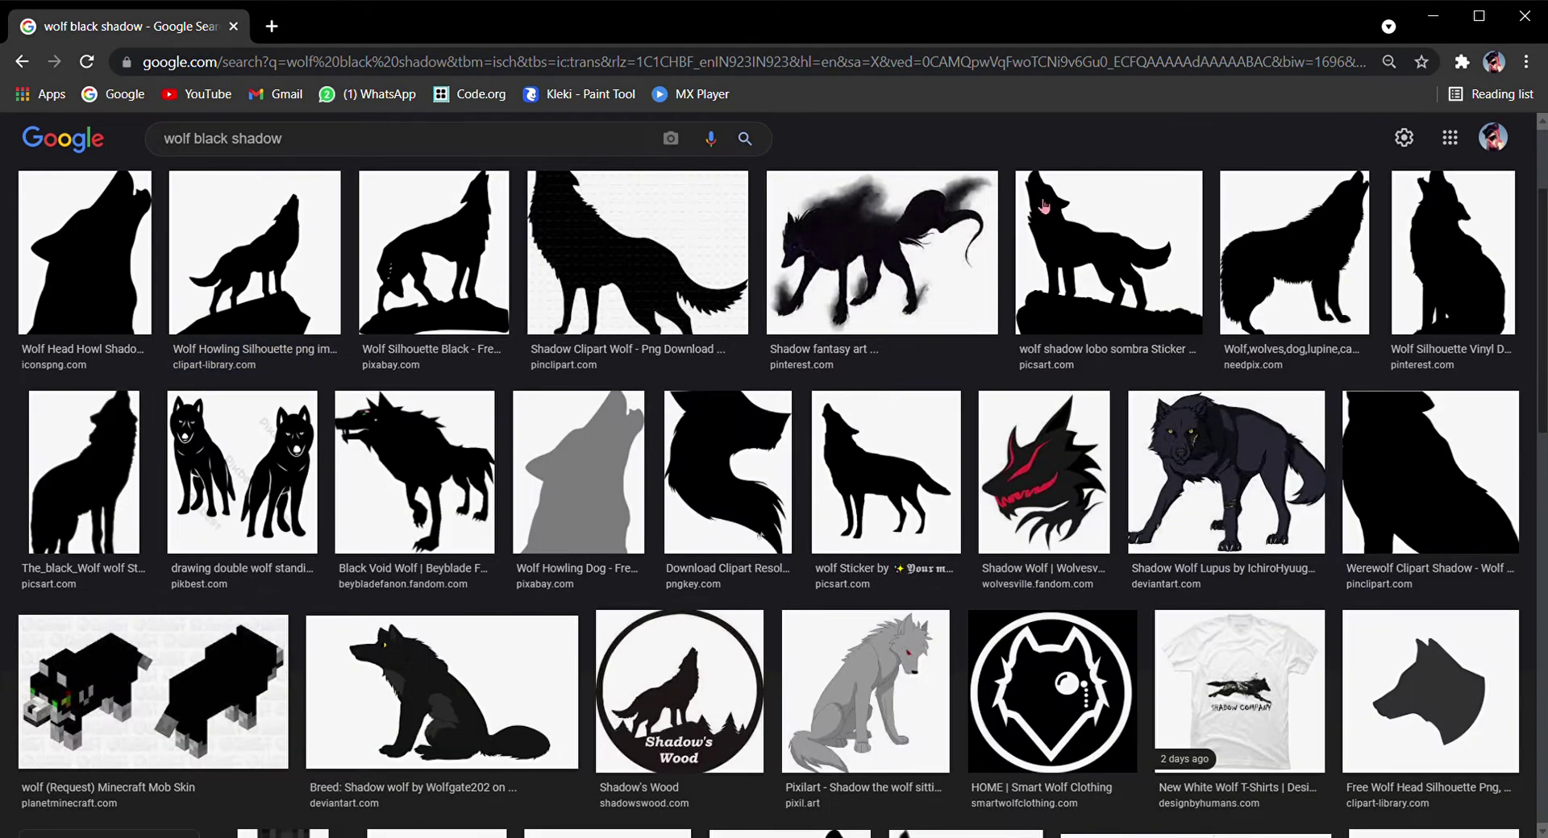
click(1045, 207)
click(1443, 291)
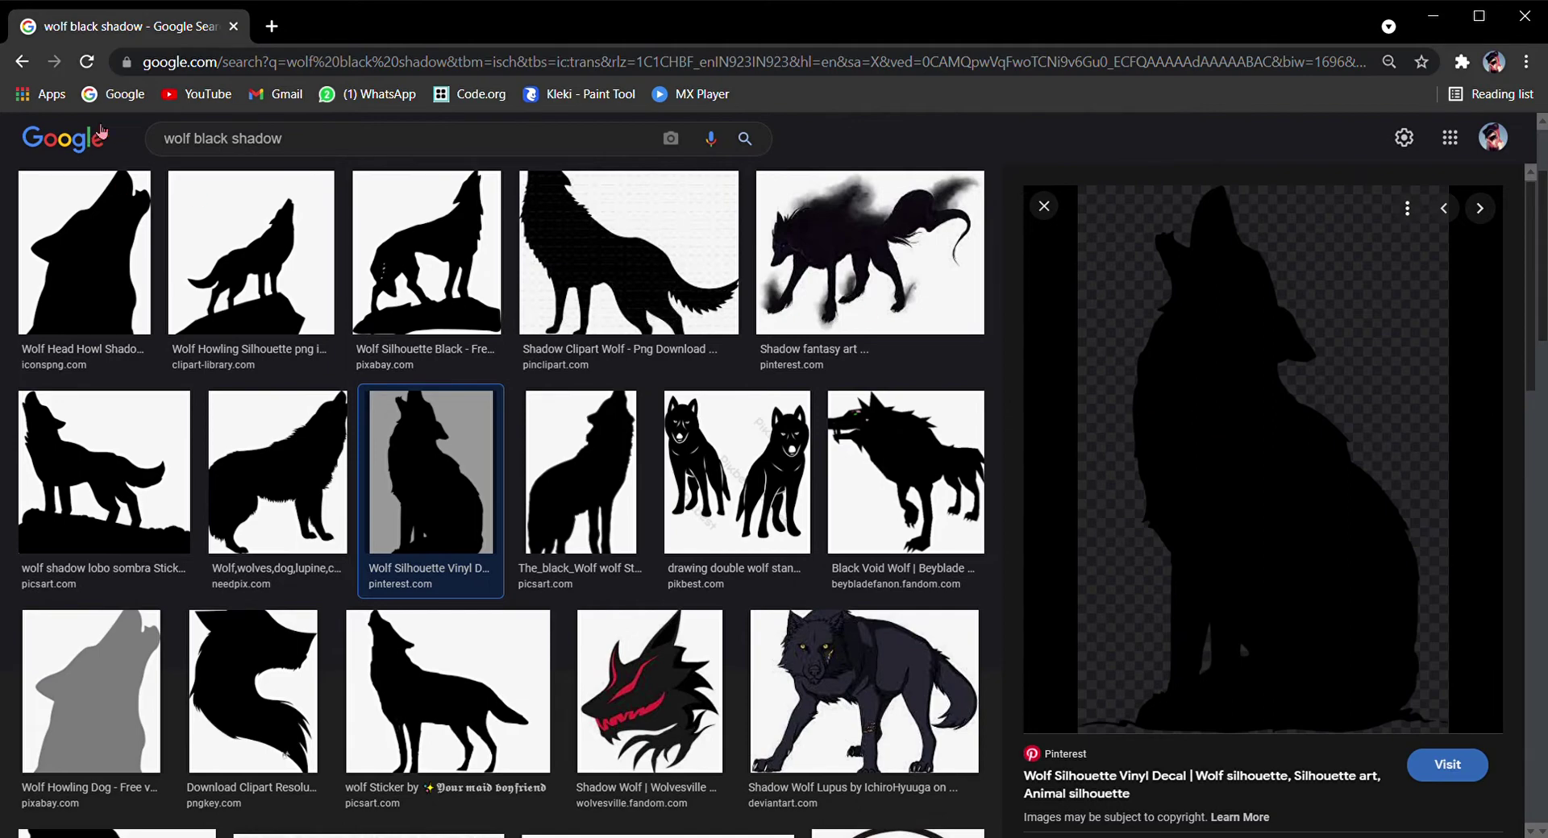
Step: Open the Kleki paint tool at kleki.com in a new browser tab
click(273, 28)
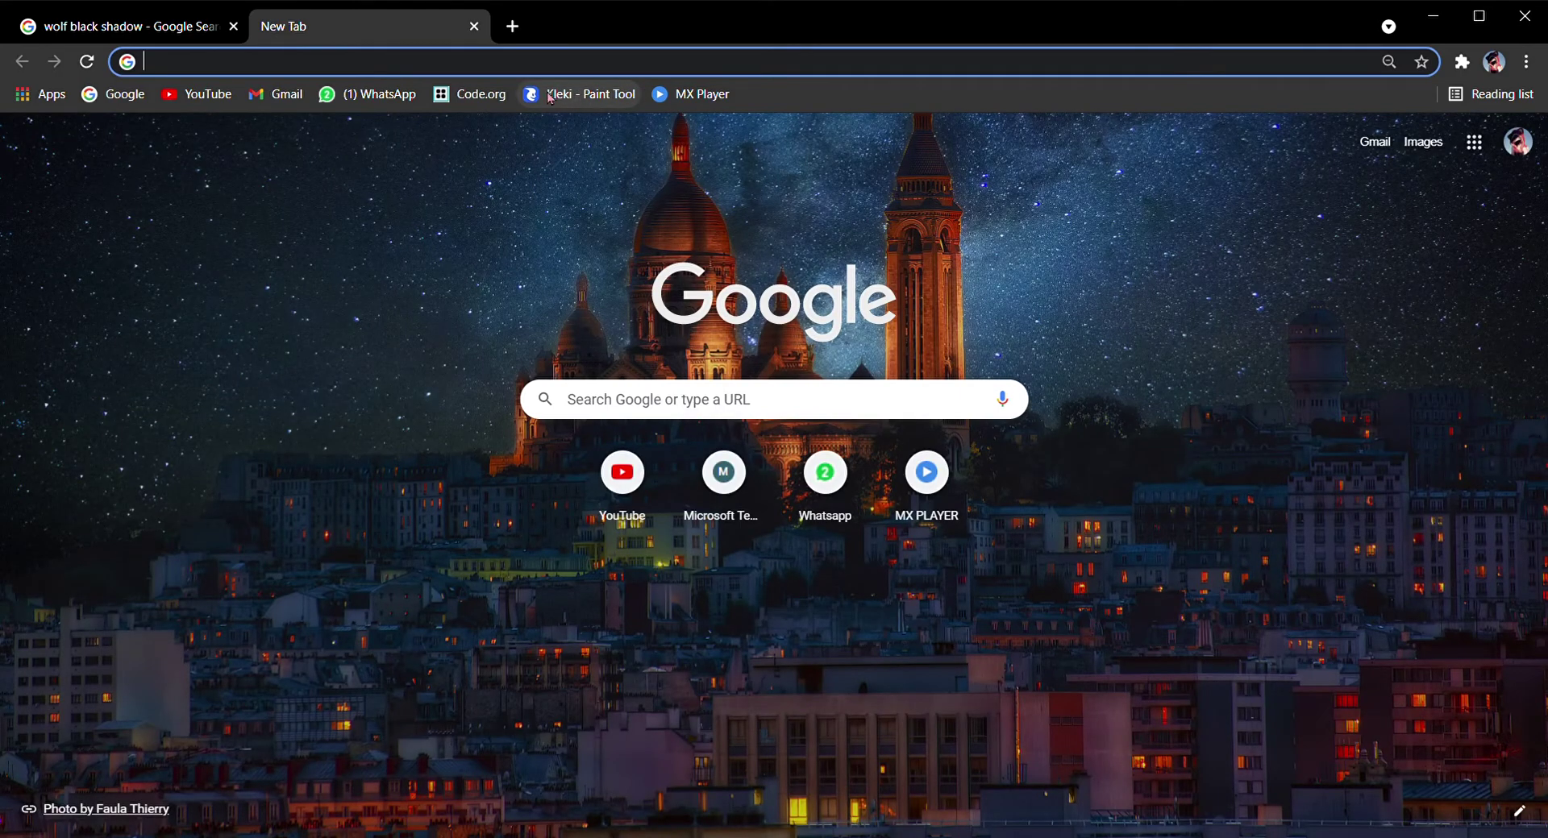
click(578, 76)
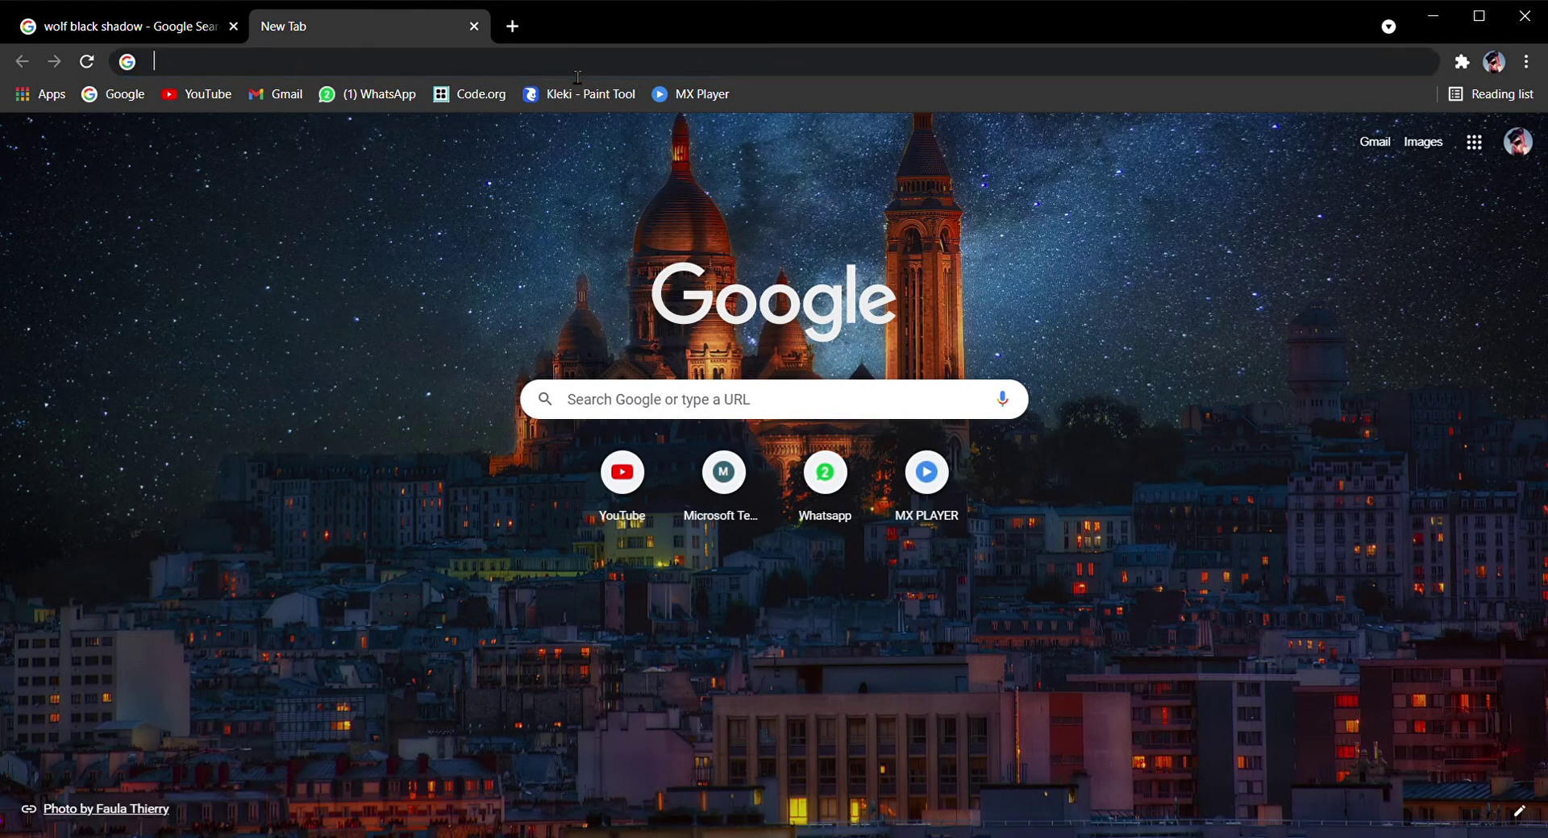
text(kl)
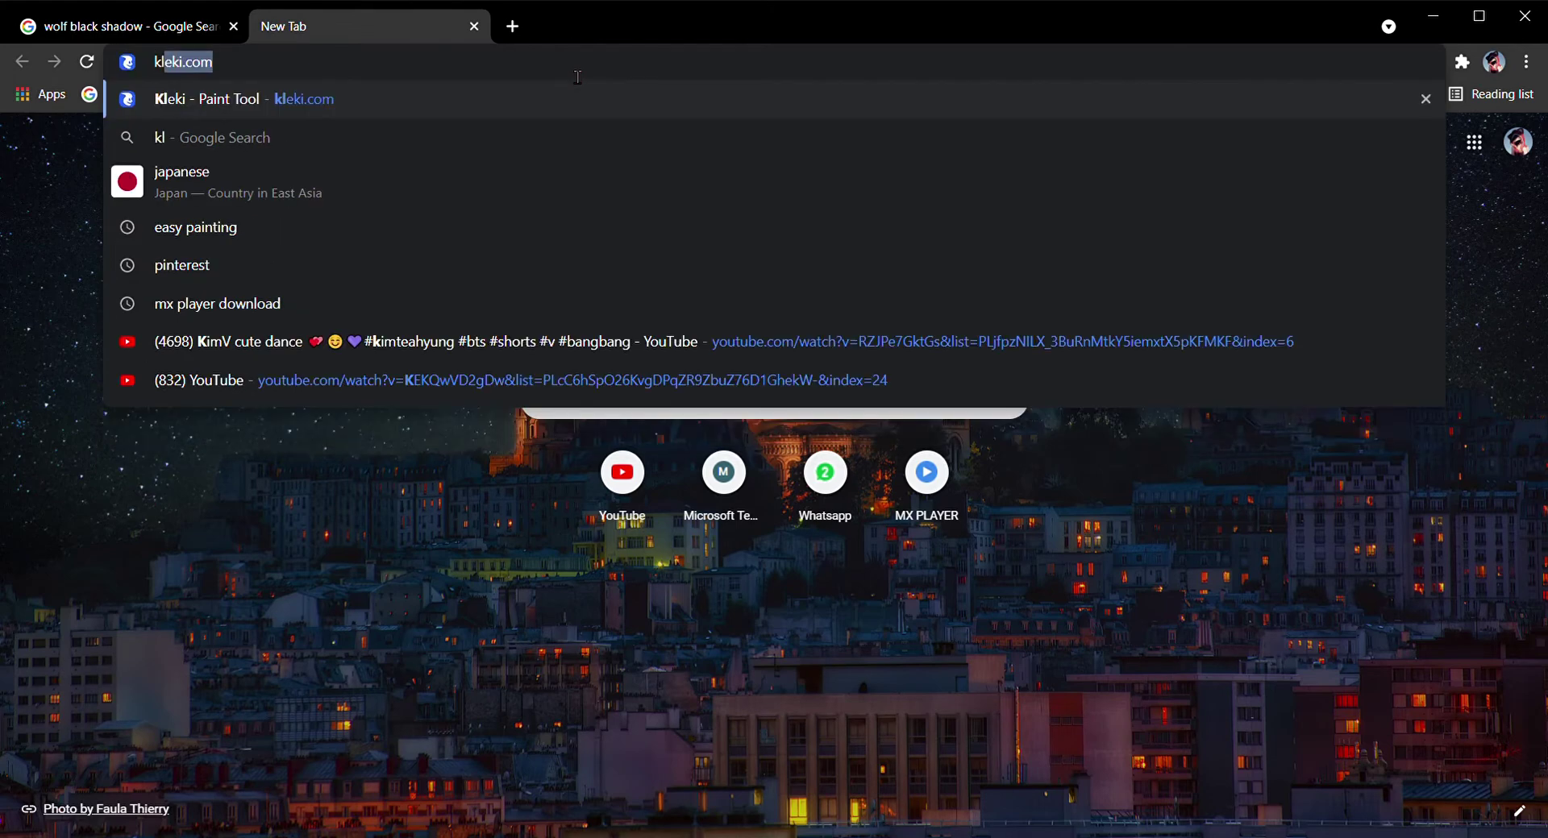
text(eki.com)
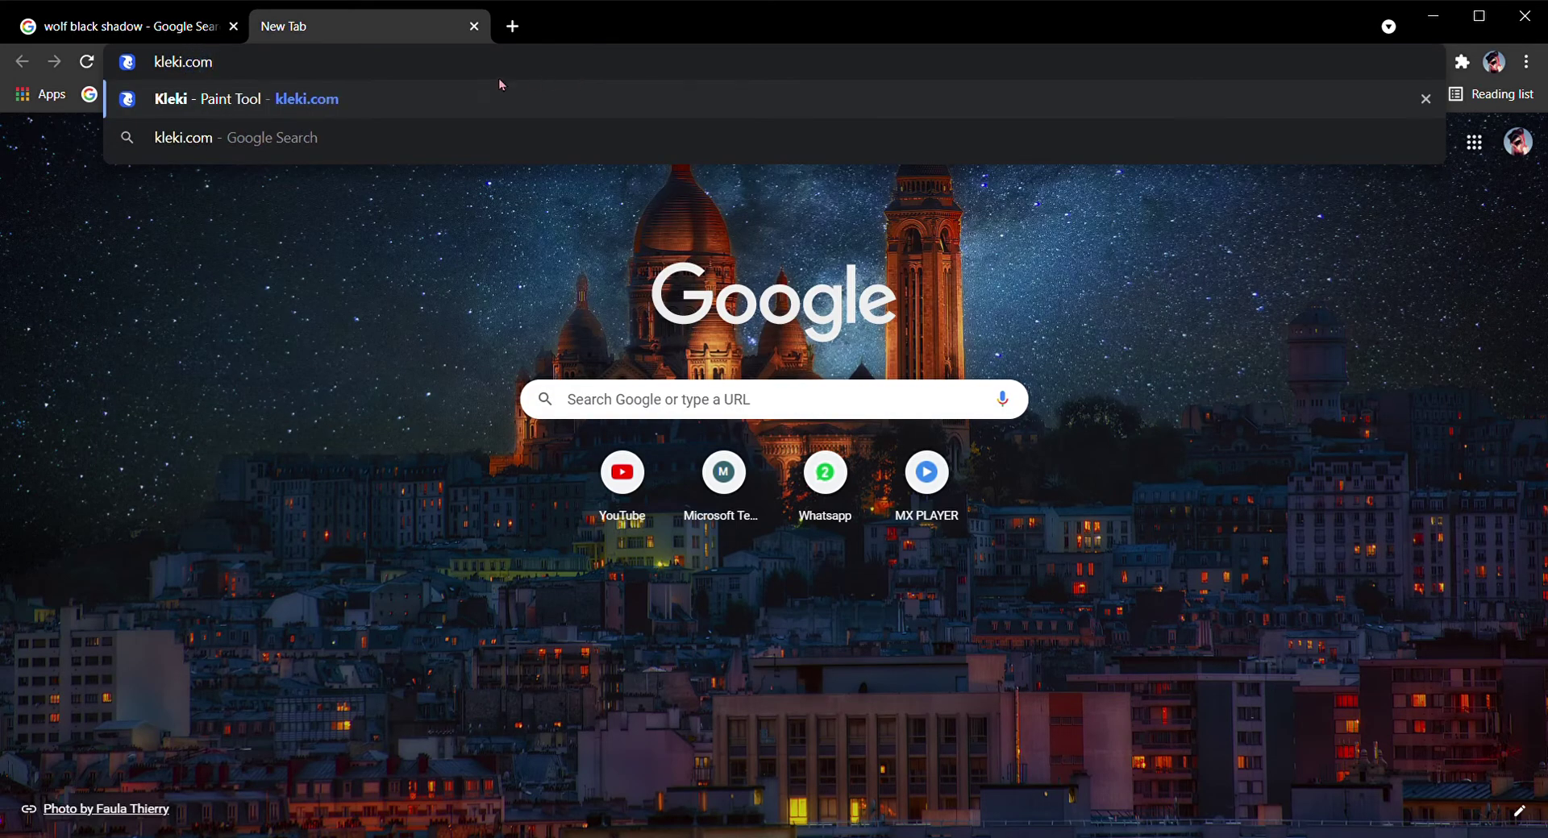
key(Return)
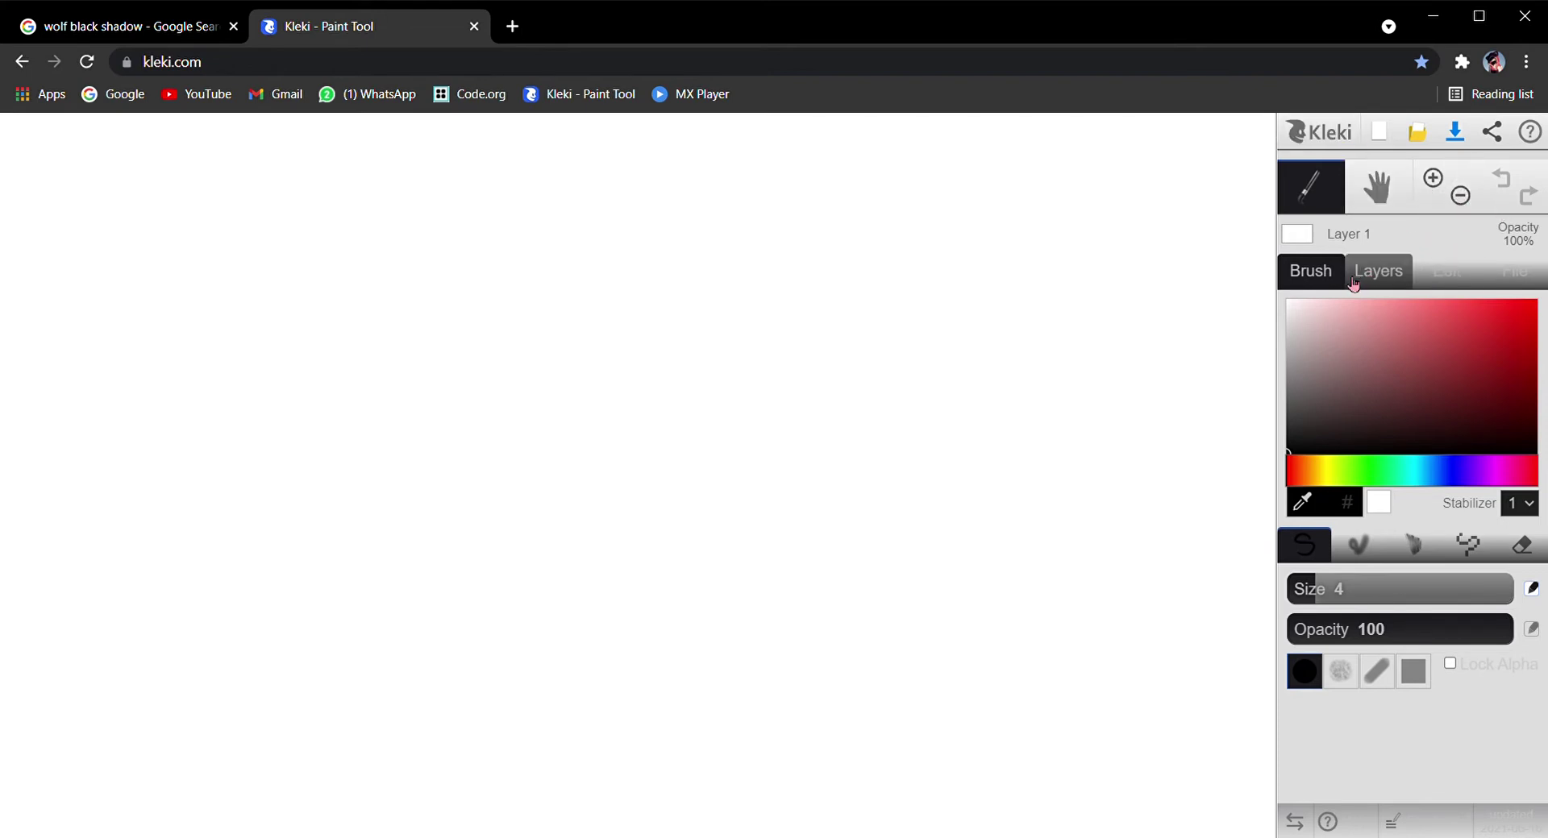
Step: Set the brush size to 104 and paint a black band across the full width of the canvas top
mouse_move(1396, 391)
mouse_down()
mouse_move(1406, 367)
mouse_move(1458, 373)
mouse_move(1496, 411)
mouse_move(1510, 347)
mouse_up()
drag(1420, 474, 1195, 494)
drag(1519, 391, 1201, 497)
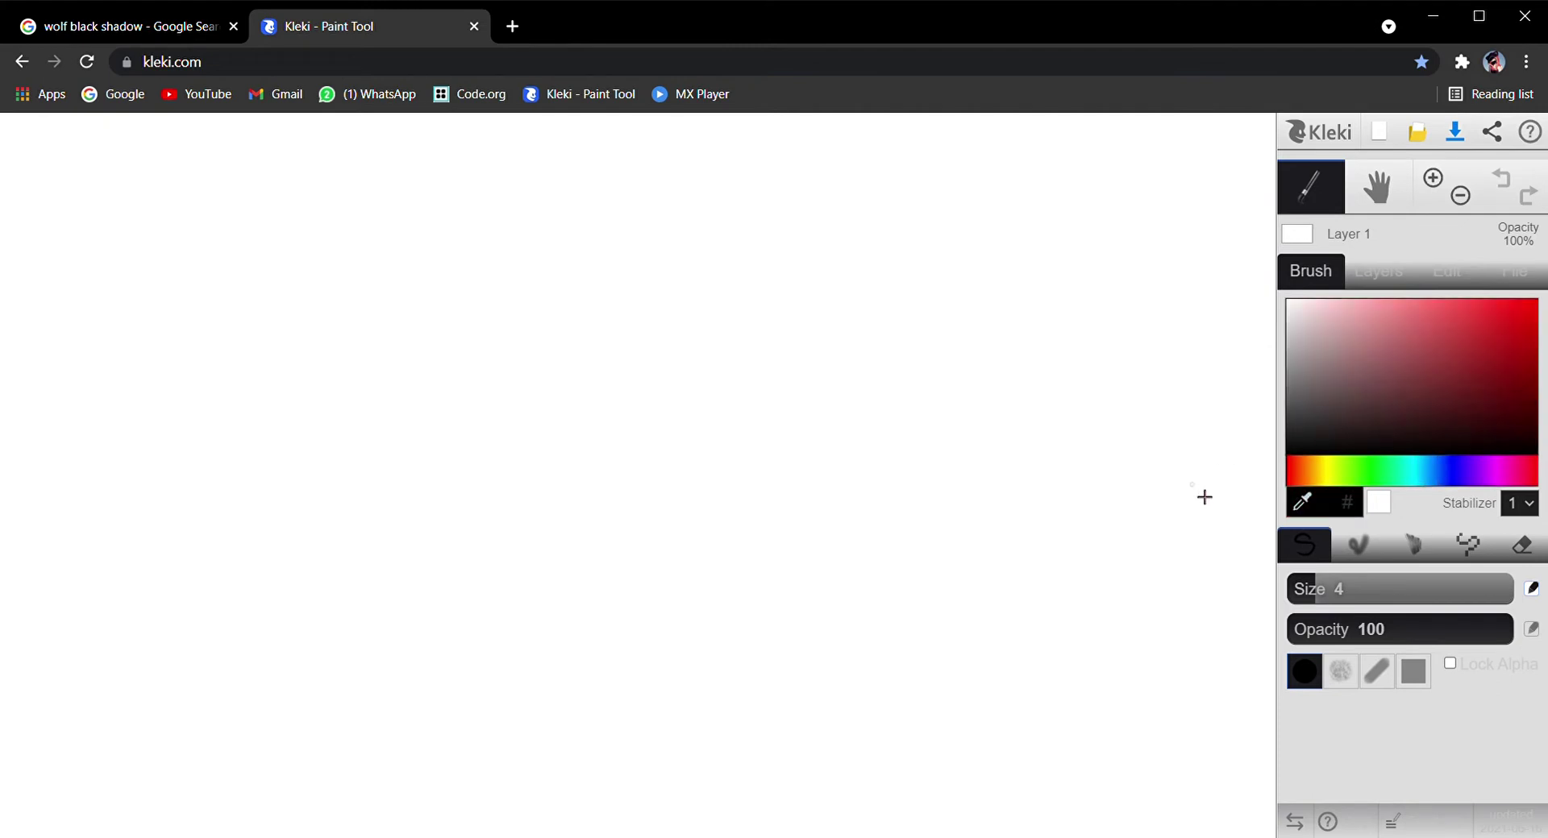
click(1334, 592)
drag(1334, 592, 1450, 591)
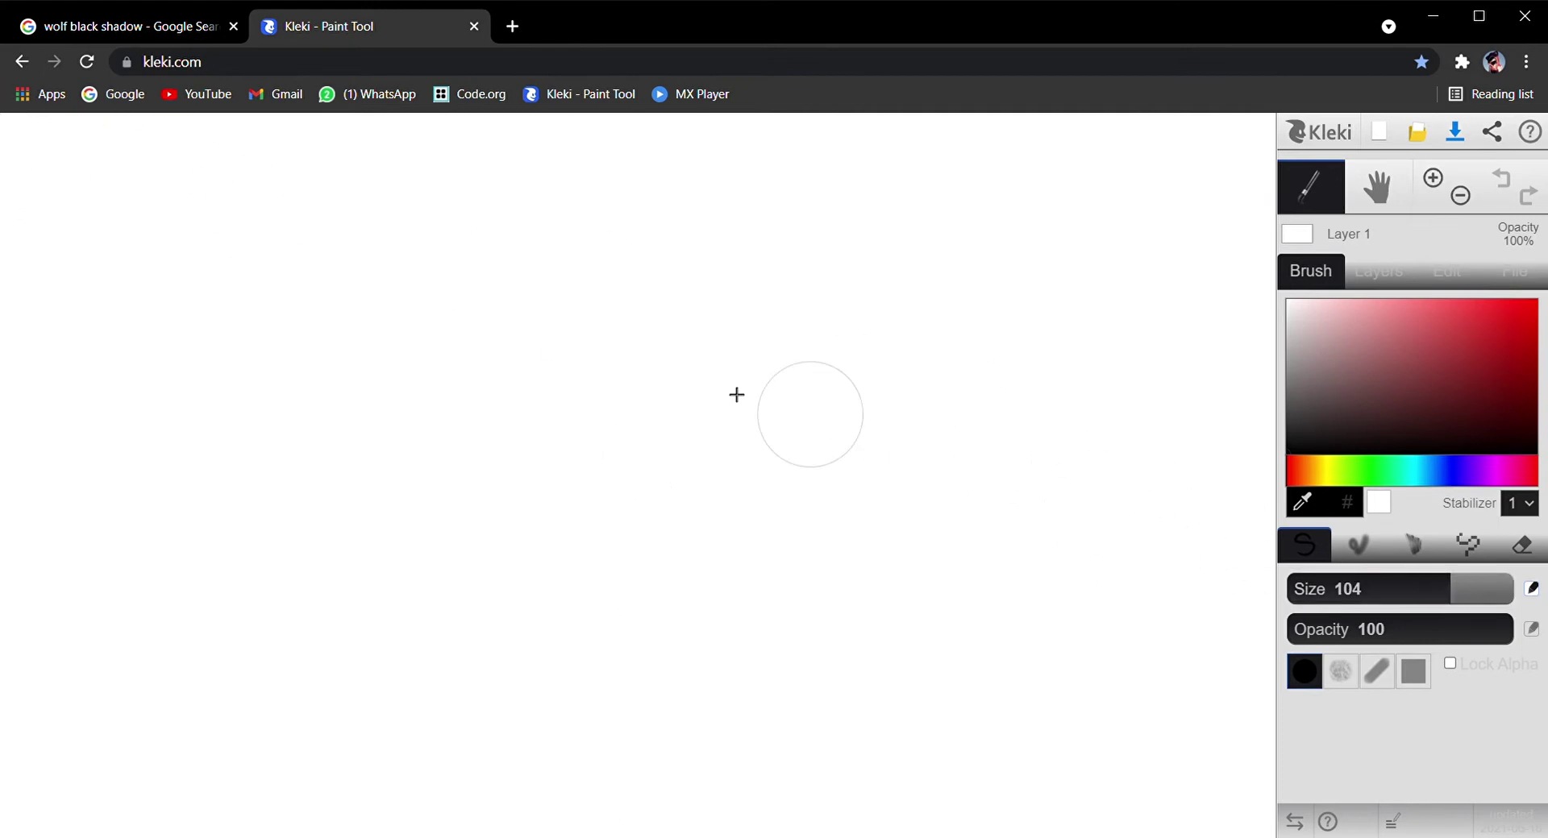
mouse_move(13, 166)
mouse_down()
mouse_move(1445, 171)
mouse_move(687, 185)
mouse_move(17, 172)
mouse_move(1270, 165)
mouse_up()
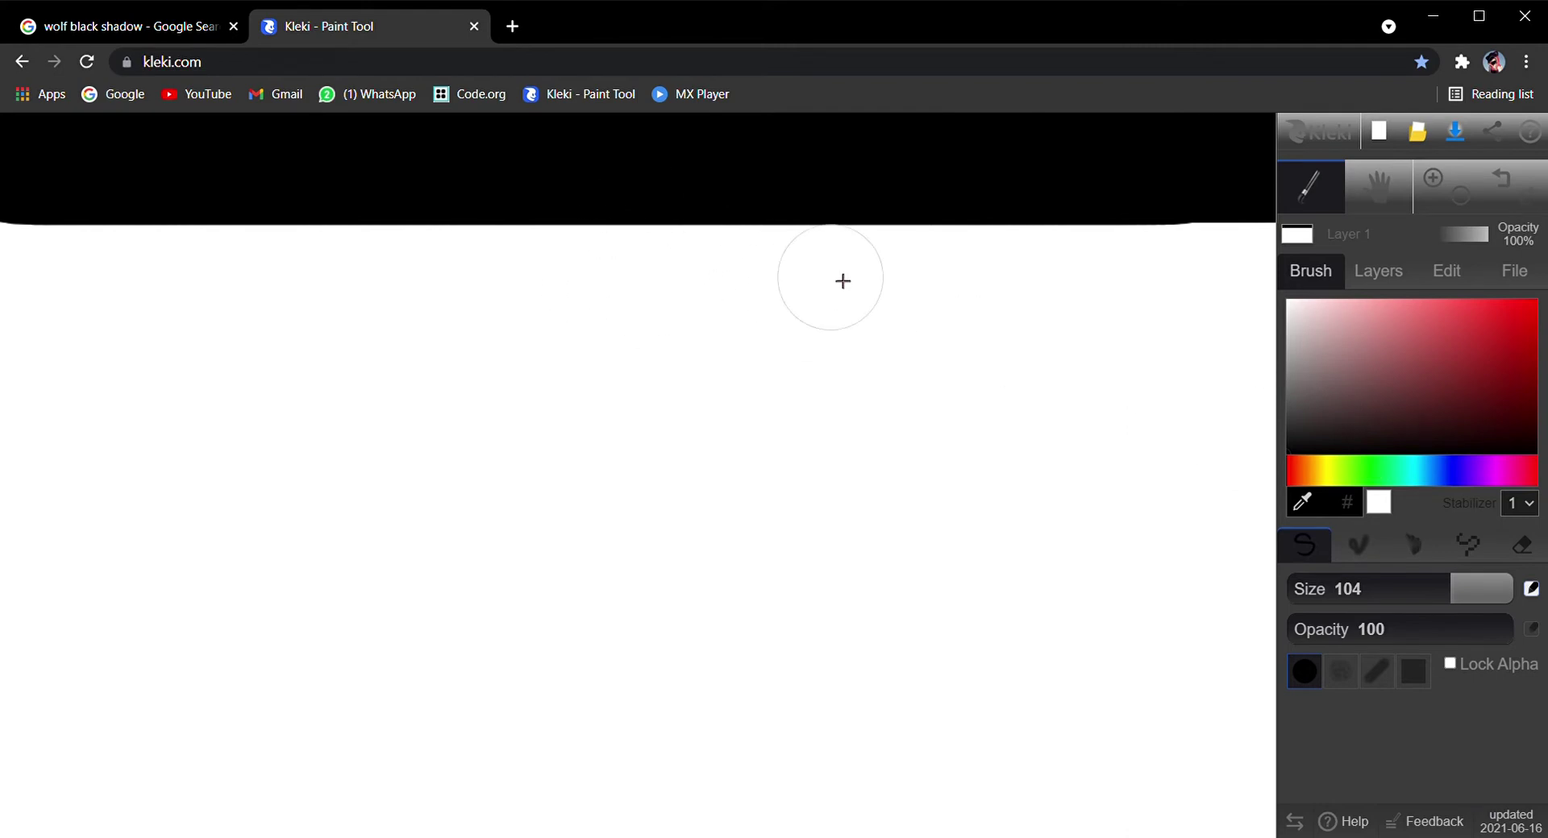
Step: Choose dark blue, set the brush size to 129, and paint a wide band across the canvas beneath the black
drag(1467, 470, 1458, 477)
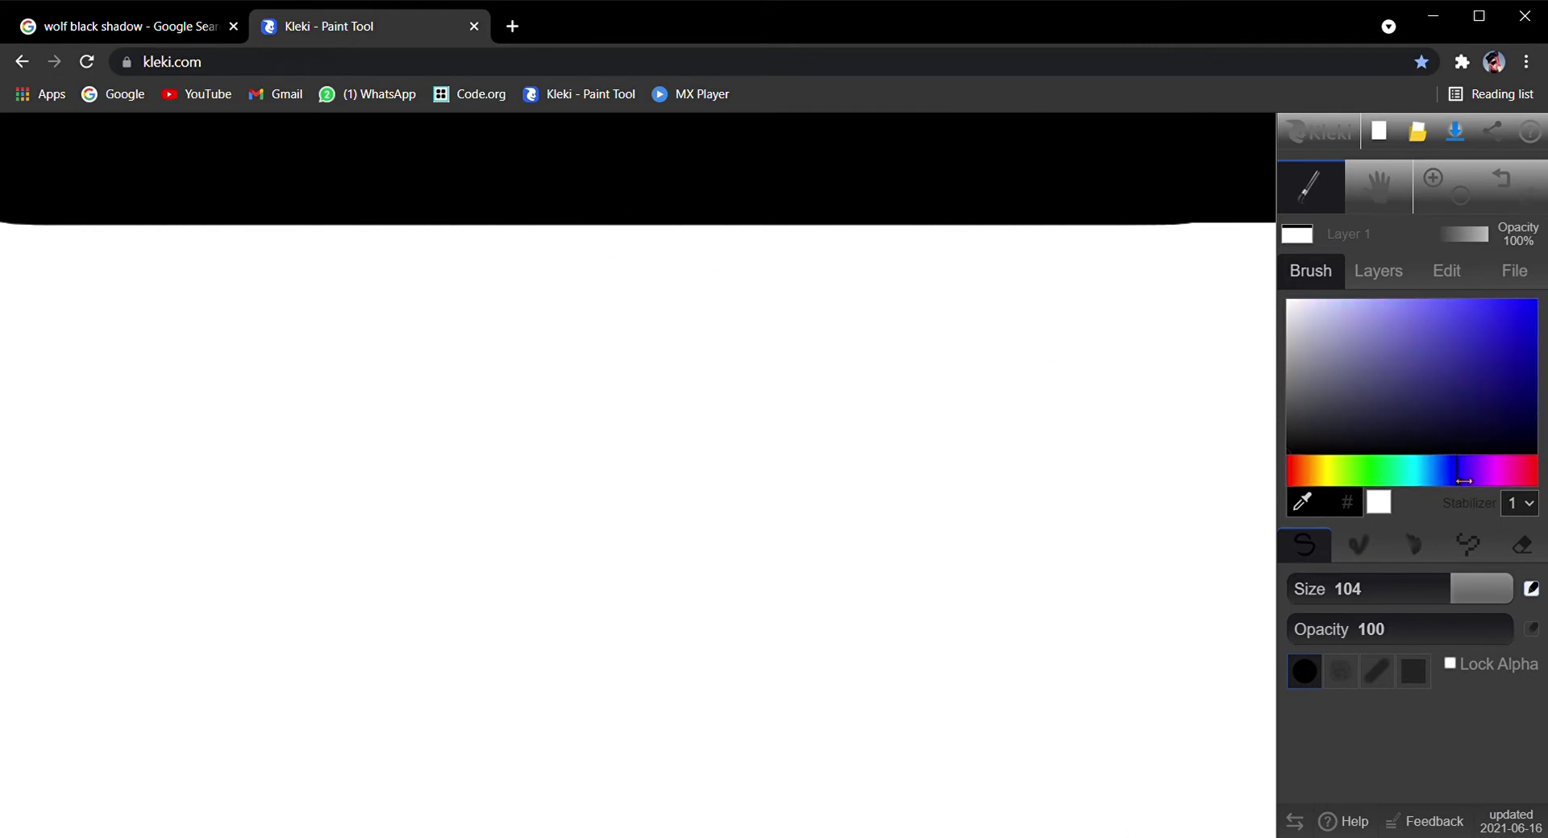
mouse_move(1521, 365)
mouse_down()
mouse_move(1501, 360)
mouse_move(1521, 330)
mouse_up()
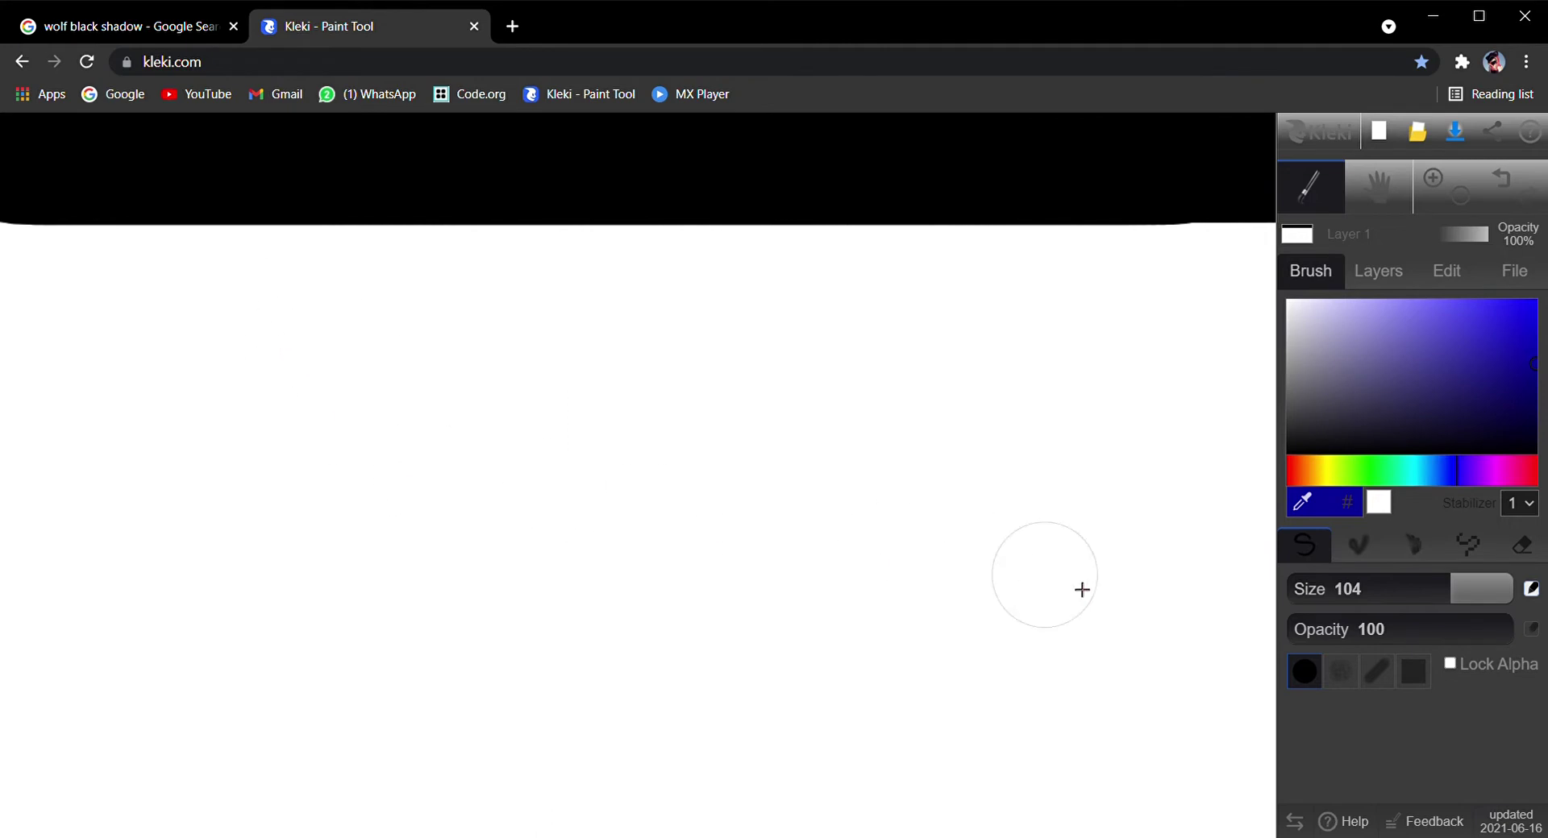
drag(1438, 594, 1488, 593)
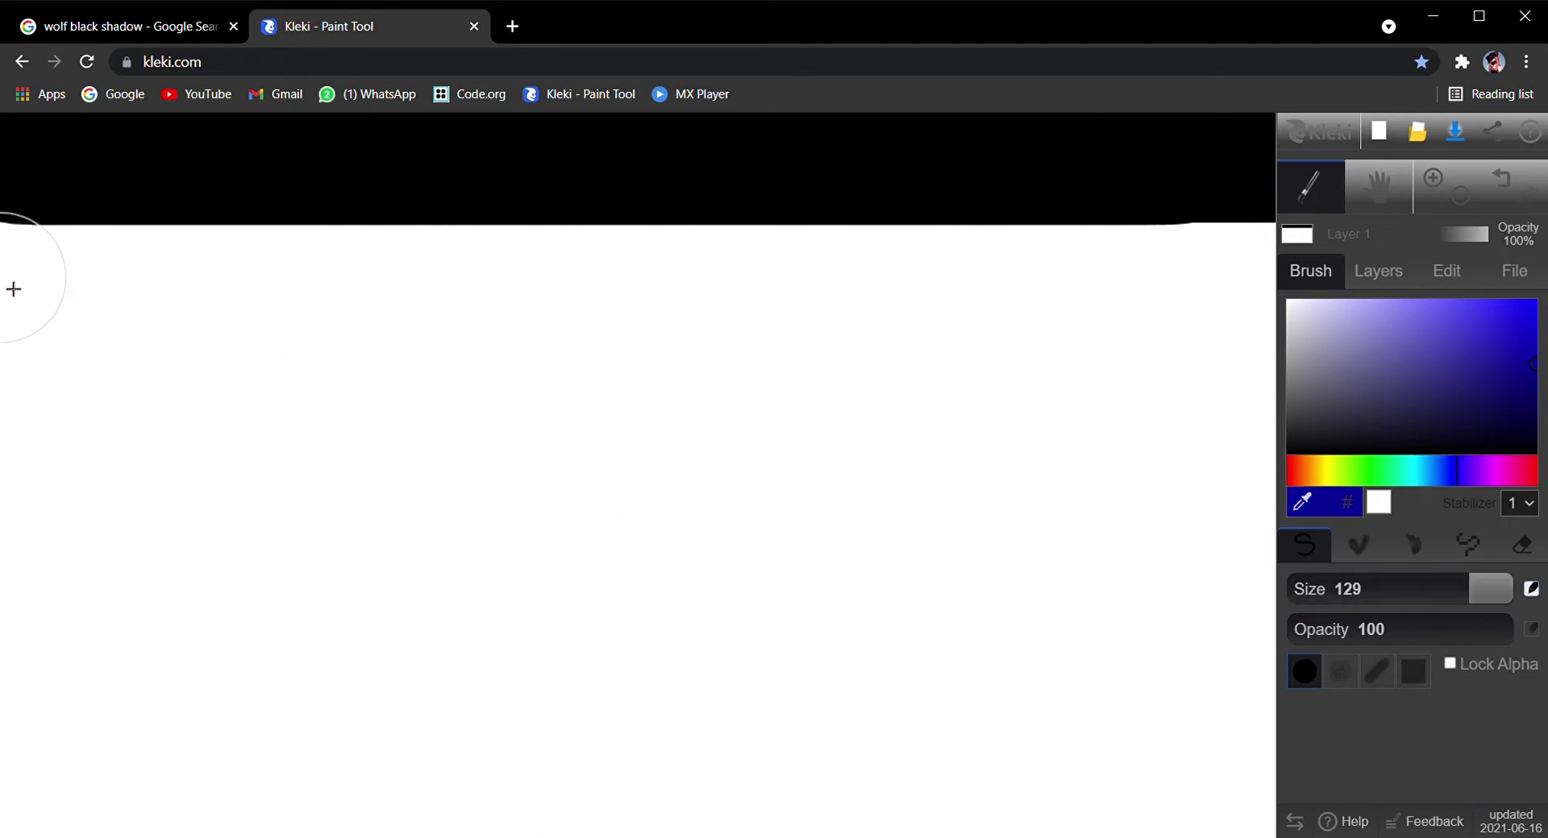
mouse_move(14, 295)
mouse_down()
mouse_move(1085, 324)
mouse_move(1212, 298)
mouse_move(1043, 269)
mouse_move(13, 257)
mouse_move(334, 324)
mouse_move(1171, 277)
mouse_move(970, 274)
mouse_move(951, 253)
mouse_move(1090, 302)
mouse_up()
drag(14, 390, 1202, 330)
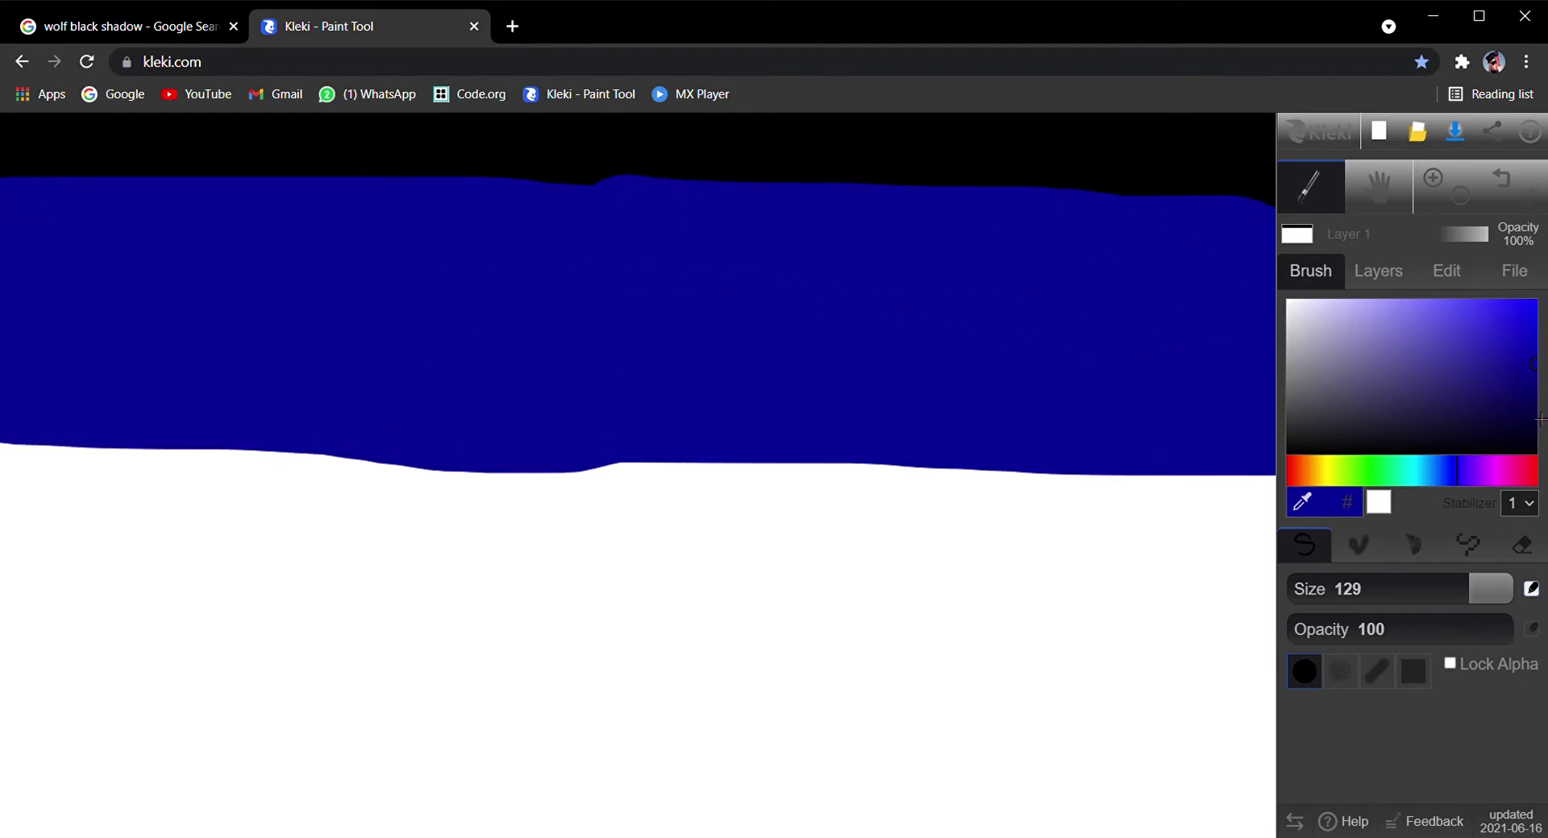
Step: Repaint the black band across the canvas top to cover the dark blue that overlapped it
mouse_move(1365, 330)
mouse_down()
mouse_move(1396, 355)
mouse_move(1324, 416)
mouse_up()
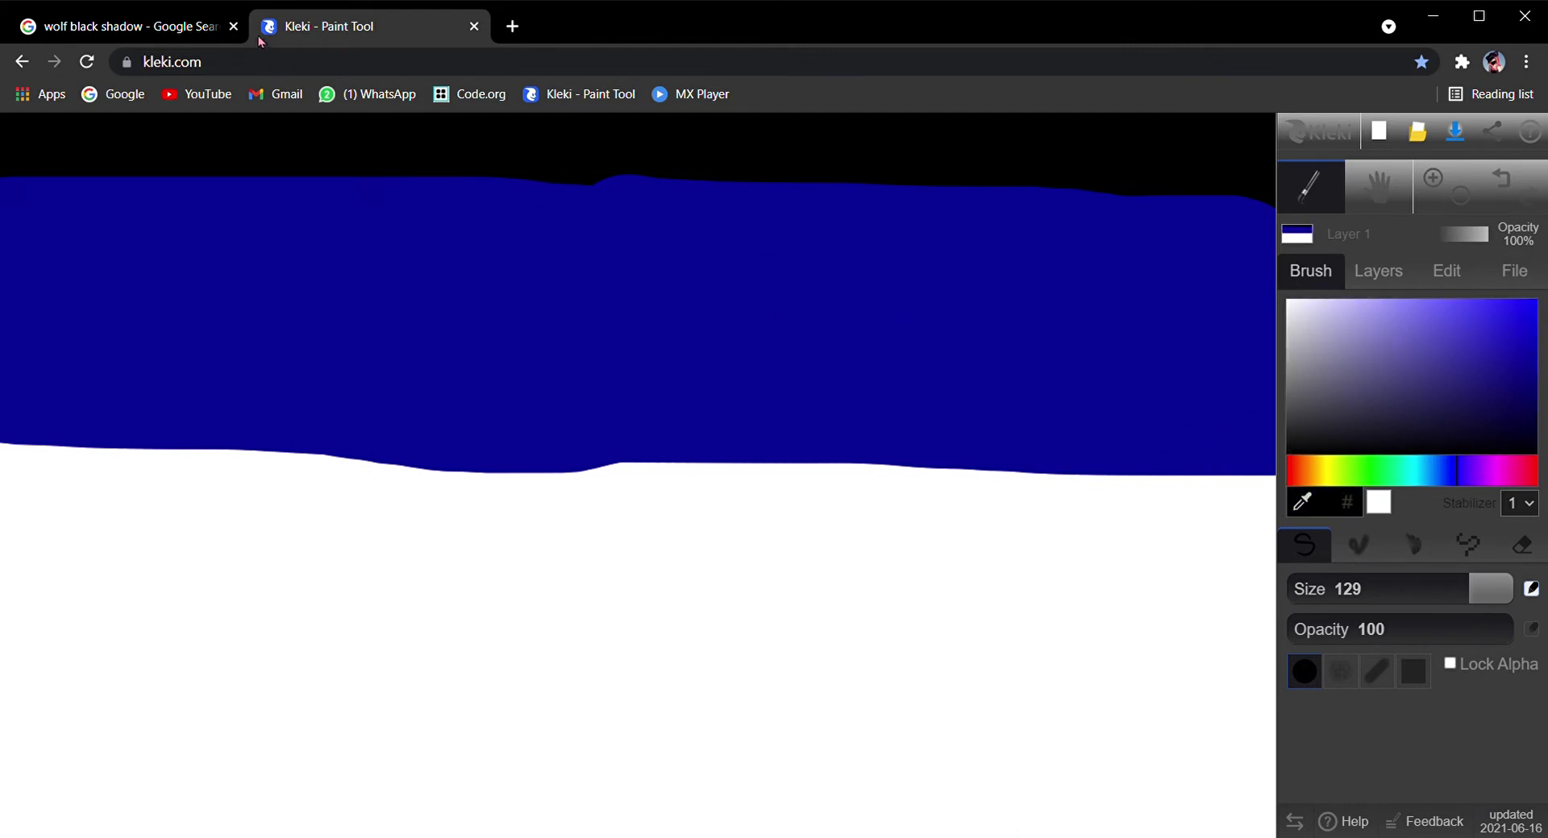
drag(4, 153, 506, 134)
mouse_move(654, 144)
mouse_down()
mouse_move(1265, 136)
mouse_move(10, 168)
mouse_move(1159, 127)
mouse_up()
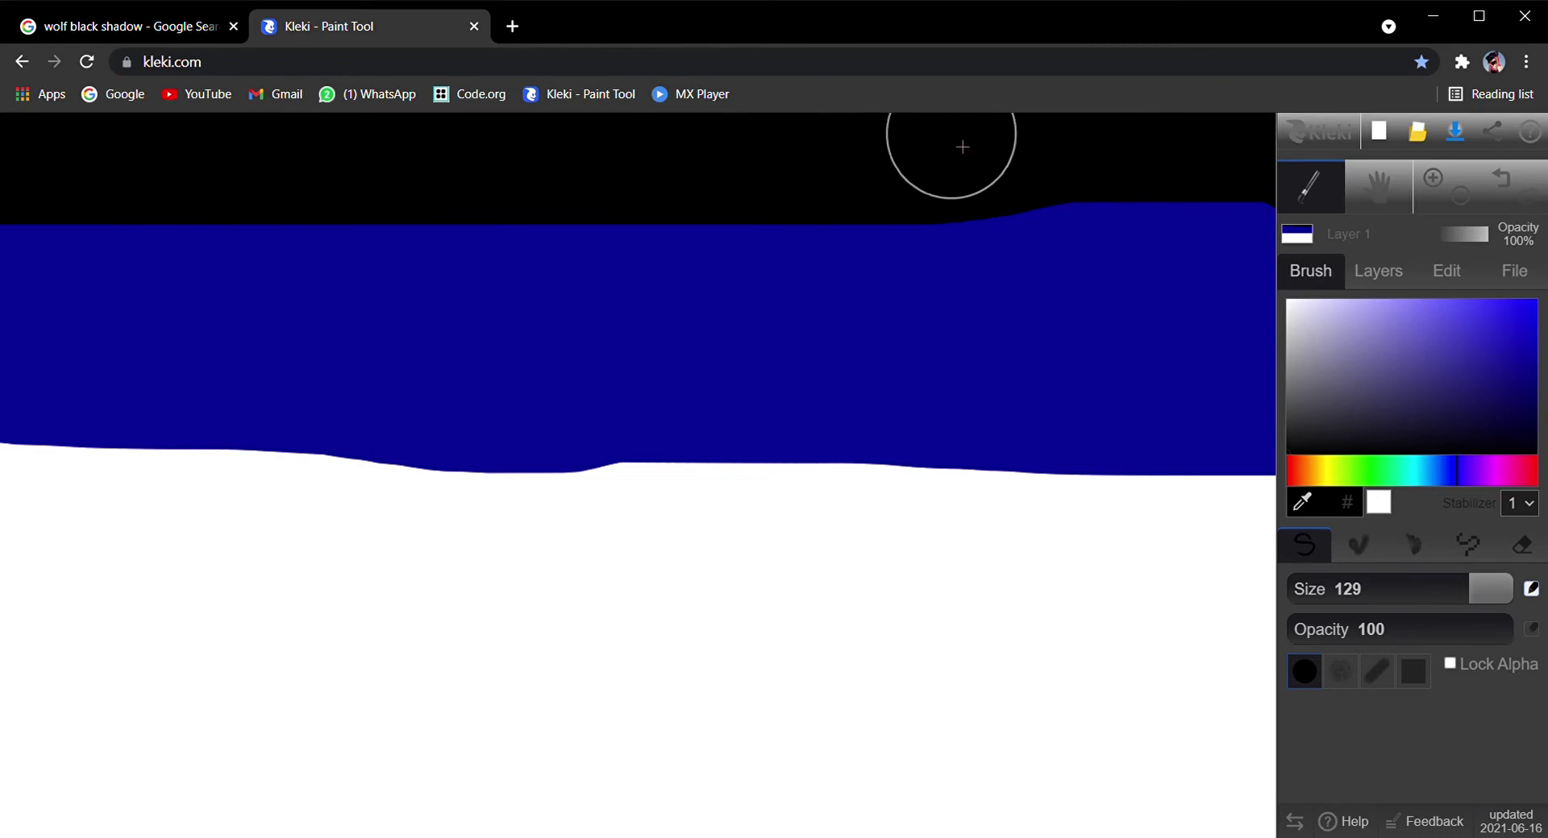
drag(898, 179, 1361, 199)
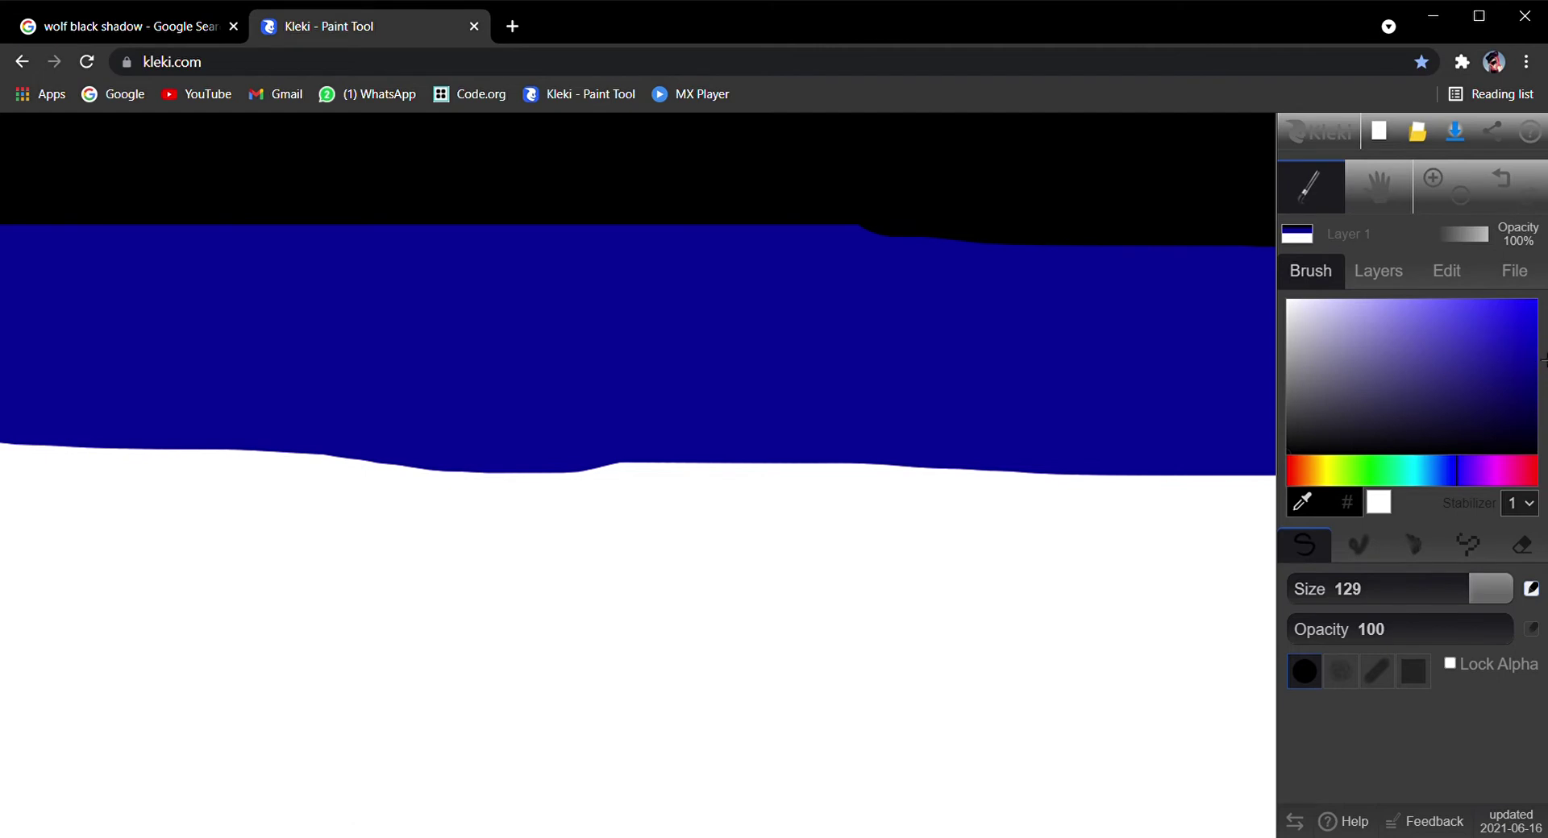
Step: Paint a bright blue band below the dark blue one, and a magenta band over the border between the two blues
click(1542, 320)
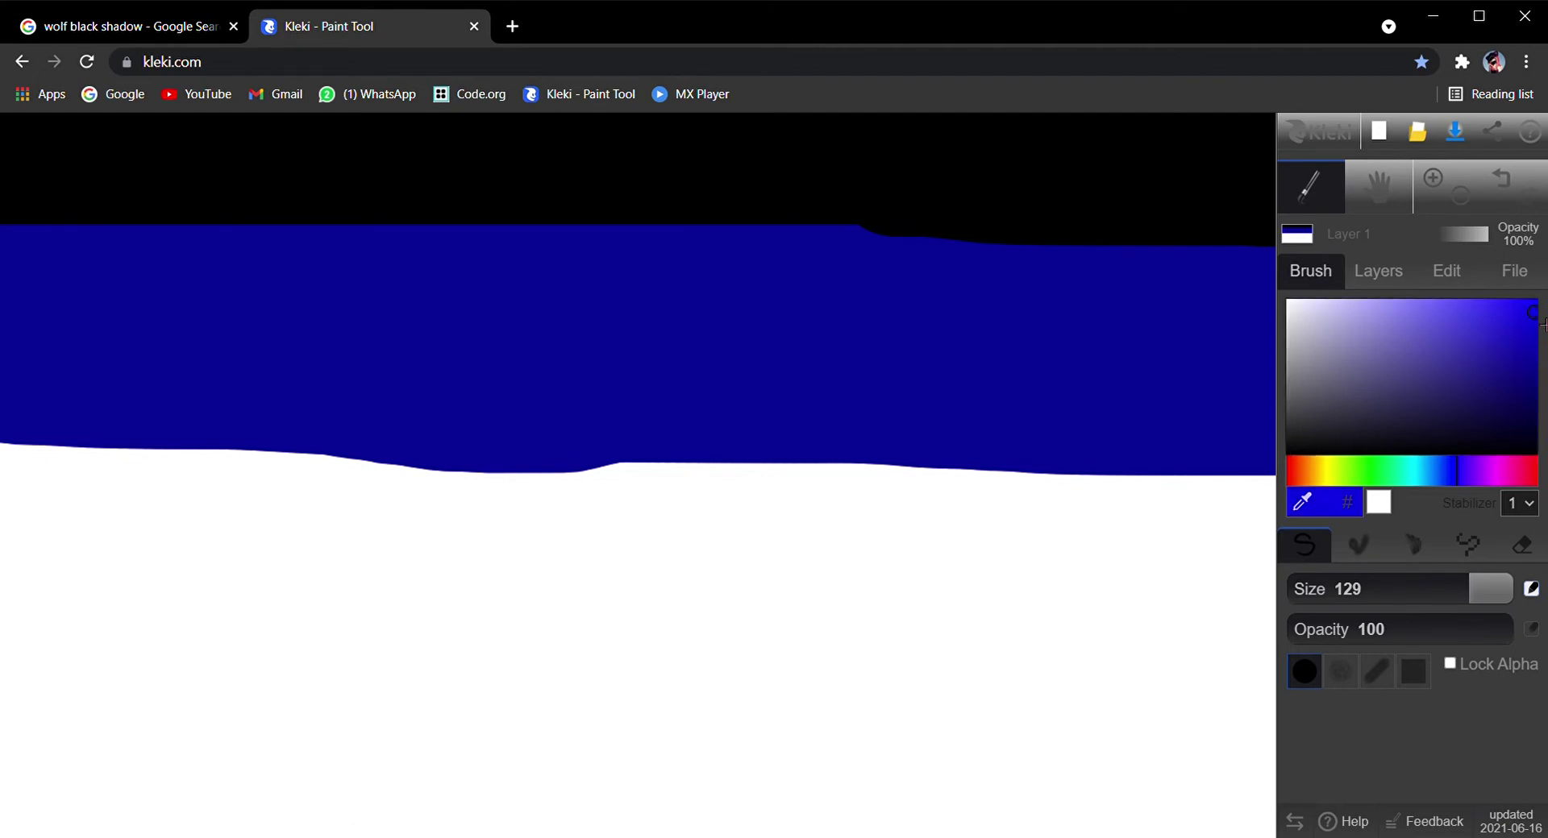
mouse_move(4, 489)
mouse_down()
mouse_move(451, 490)
mouse_move(1225, 514)
mouse_move(1336, 526)
mouse_move(772, 580)
mouse_move(29, 523)
mouse_move(14, 549)
mouse_move(15, 578)
mouse_move(174, 603)
mouse_move(1475, 626)
mouse_up()
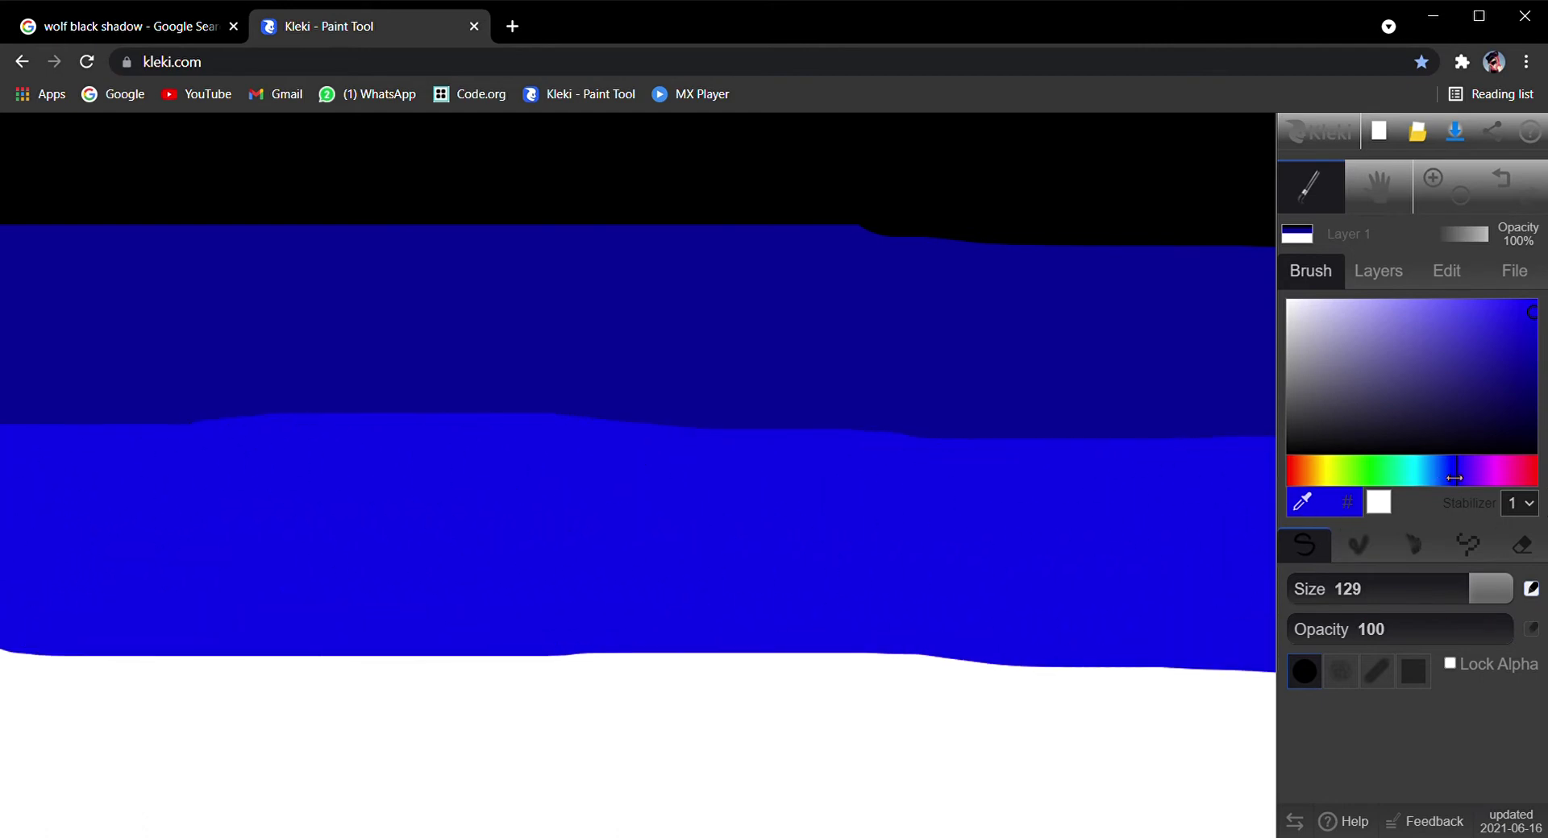
drag(1454, 478, 1496, 479)
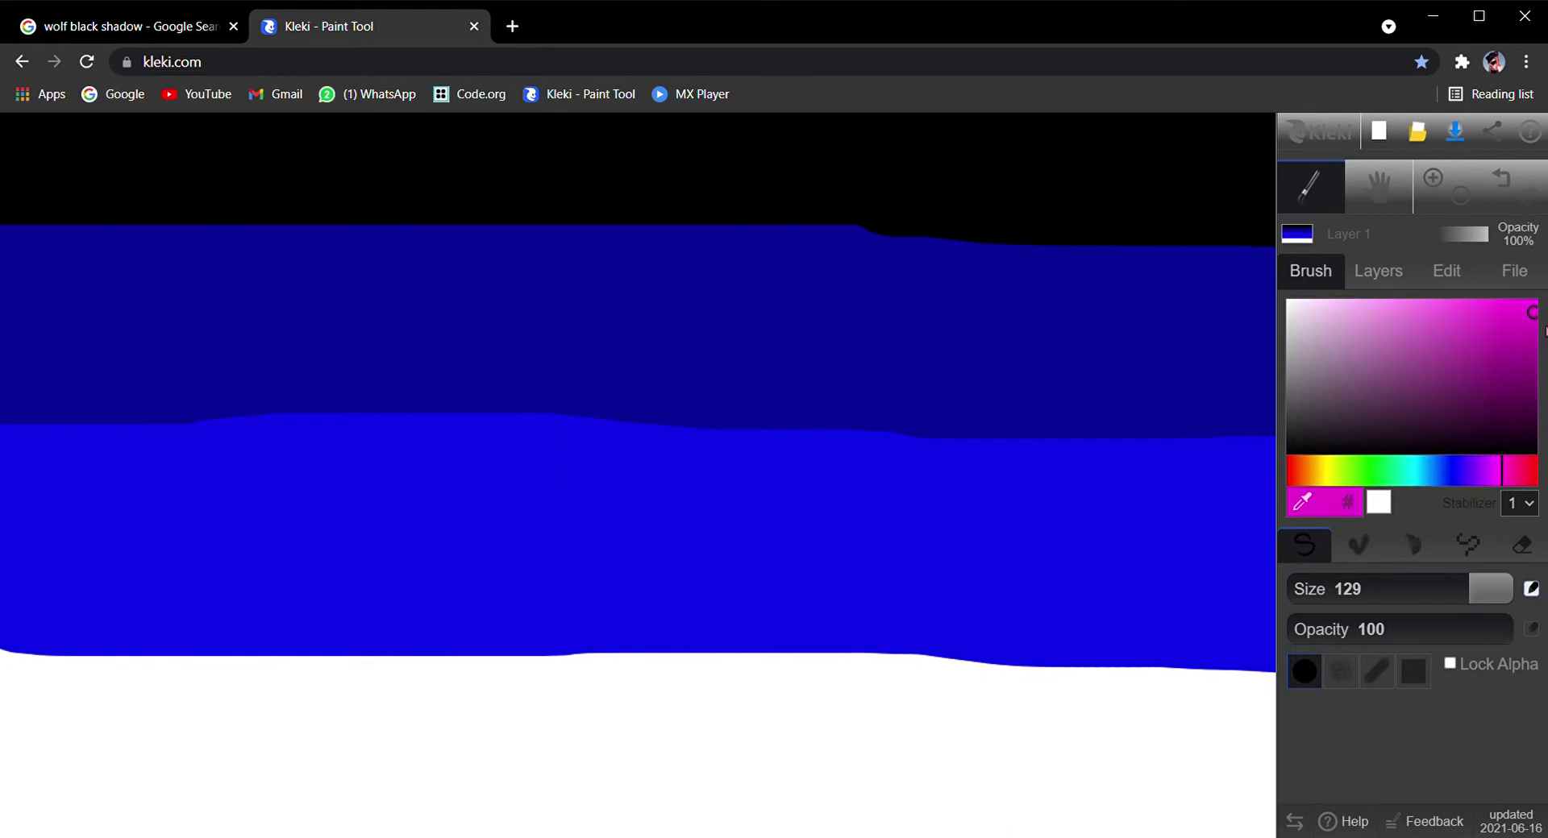
drag(1541, 324, 1531, 299)
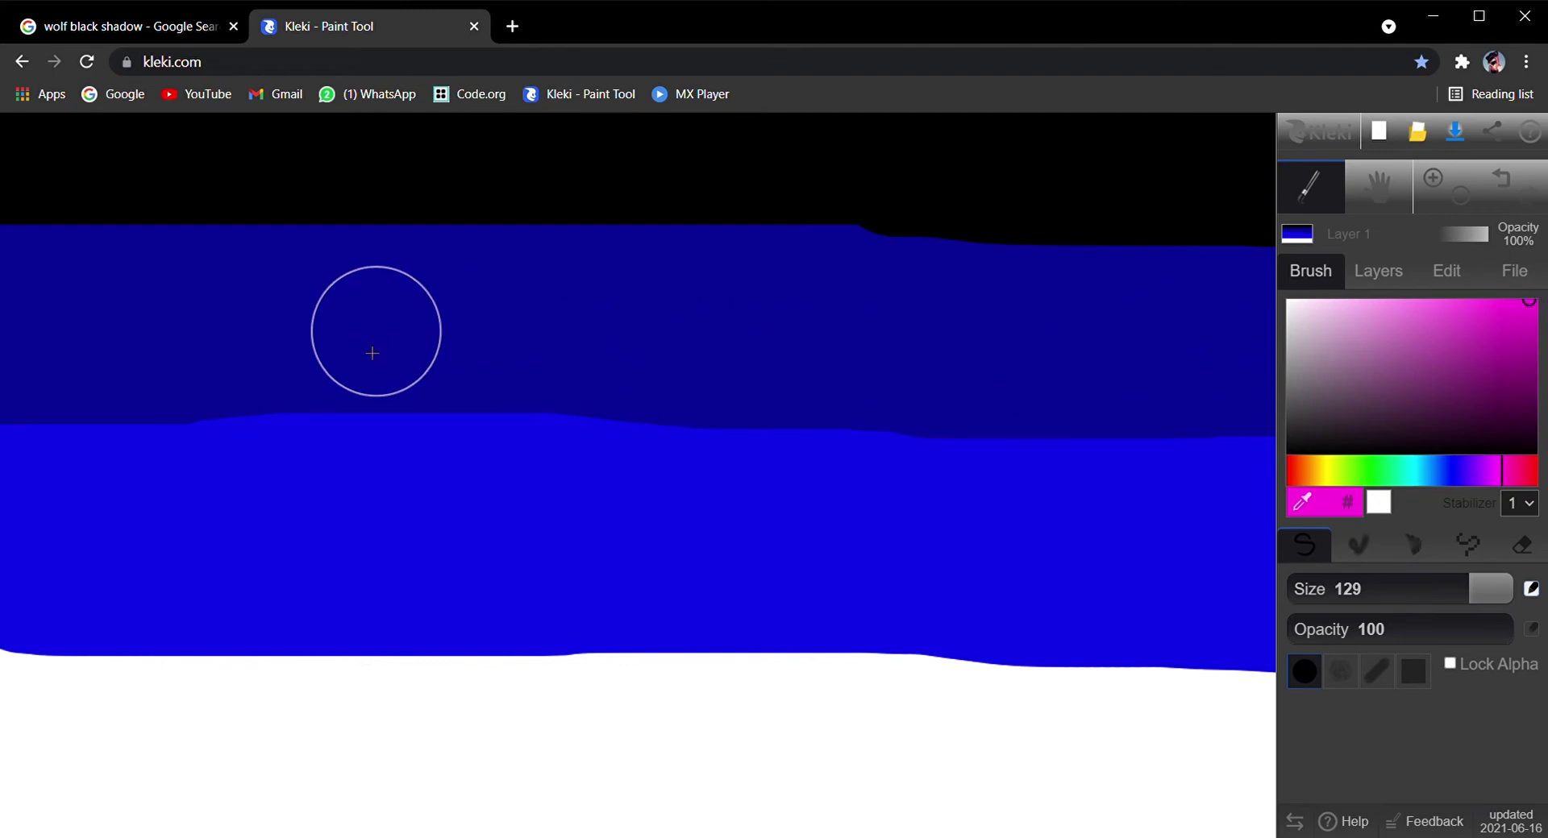
mouse_move(17, 443)
mouse_down()
mouse_move(975, 484)
mouse_move(1333, 463)
mouse_move(1480, 528)
mouse_up()
Step: Choose a crimson red and paint the remaining white area at the canvas bottom
drag(1520, 474, 1533, 481)
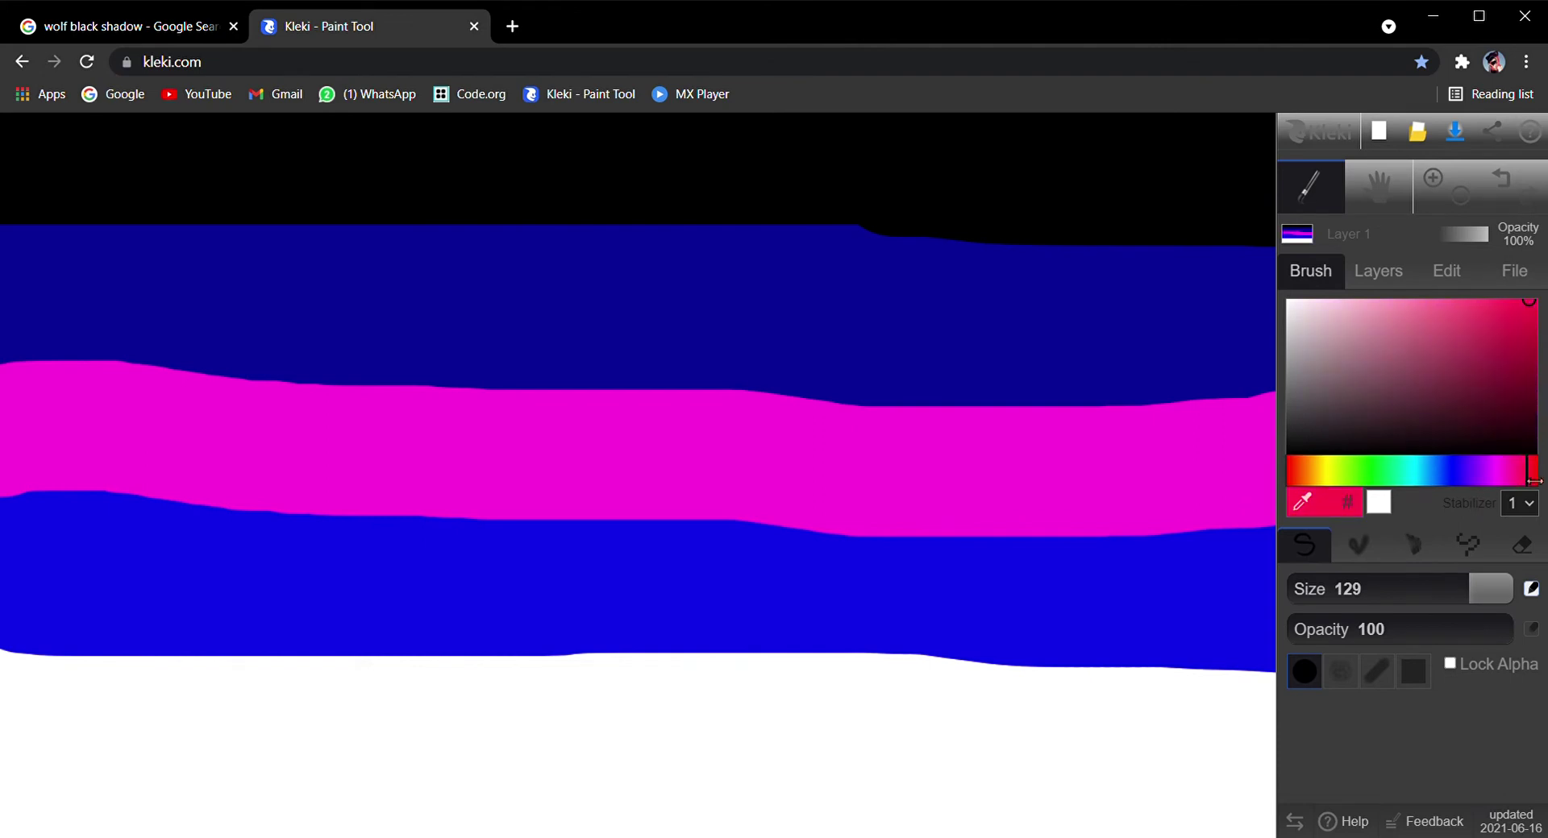
mouse_move(14, 704)
mouse_down()
mouse_move(1289, 712)
mouse_move(1351, 750)
mouse_move(1000, 769)
mouse_move(14, 762)
mouse_move(19, 810)
mouse_move(1517, 797)
mouse_up()
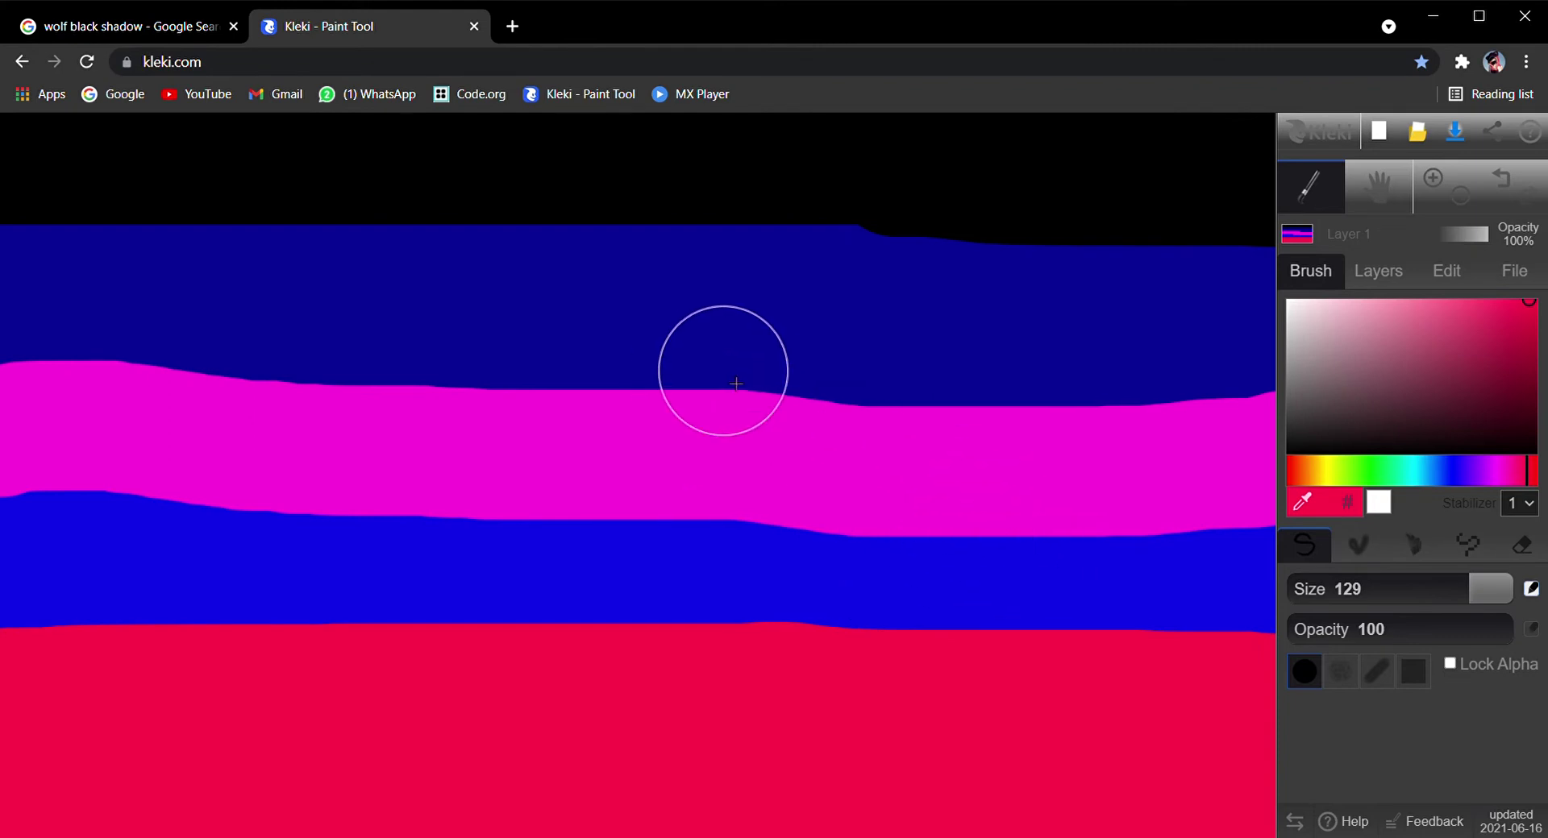
Step: Apply a Triangle Blur with radius 200 to the painted bands so they blend into a smooth sky gradient
click(1386, 278)
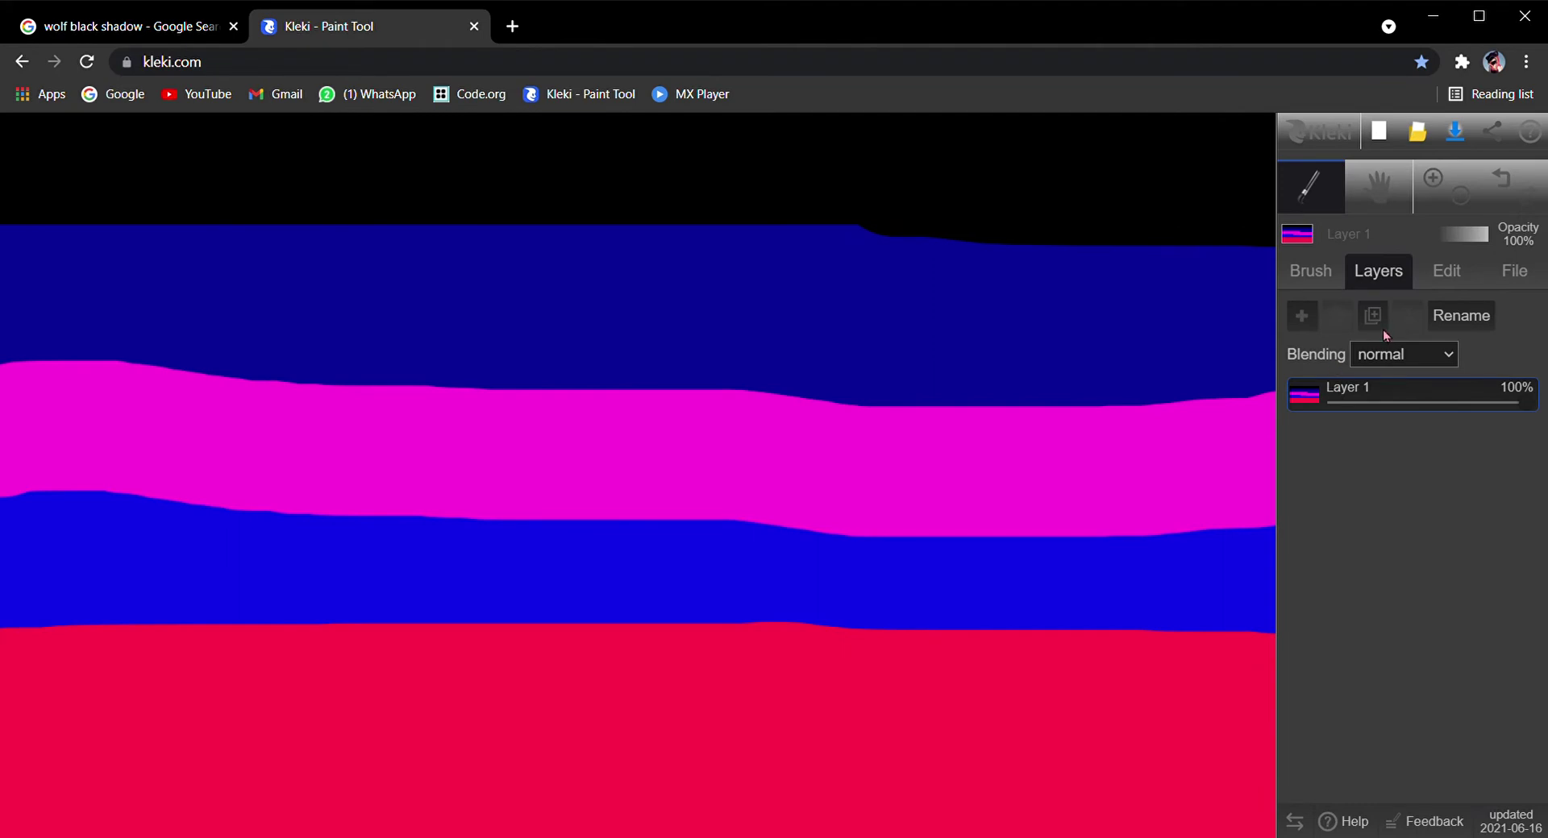
click(1462, 282)
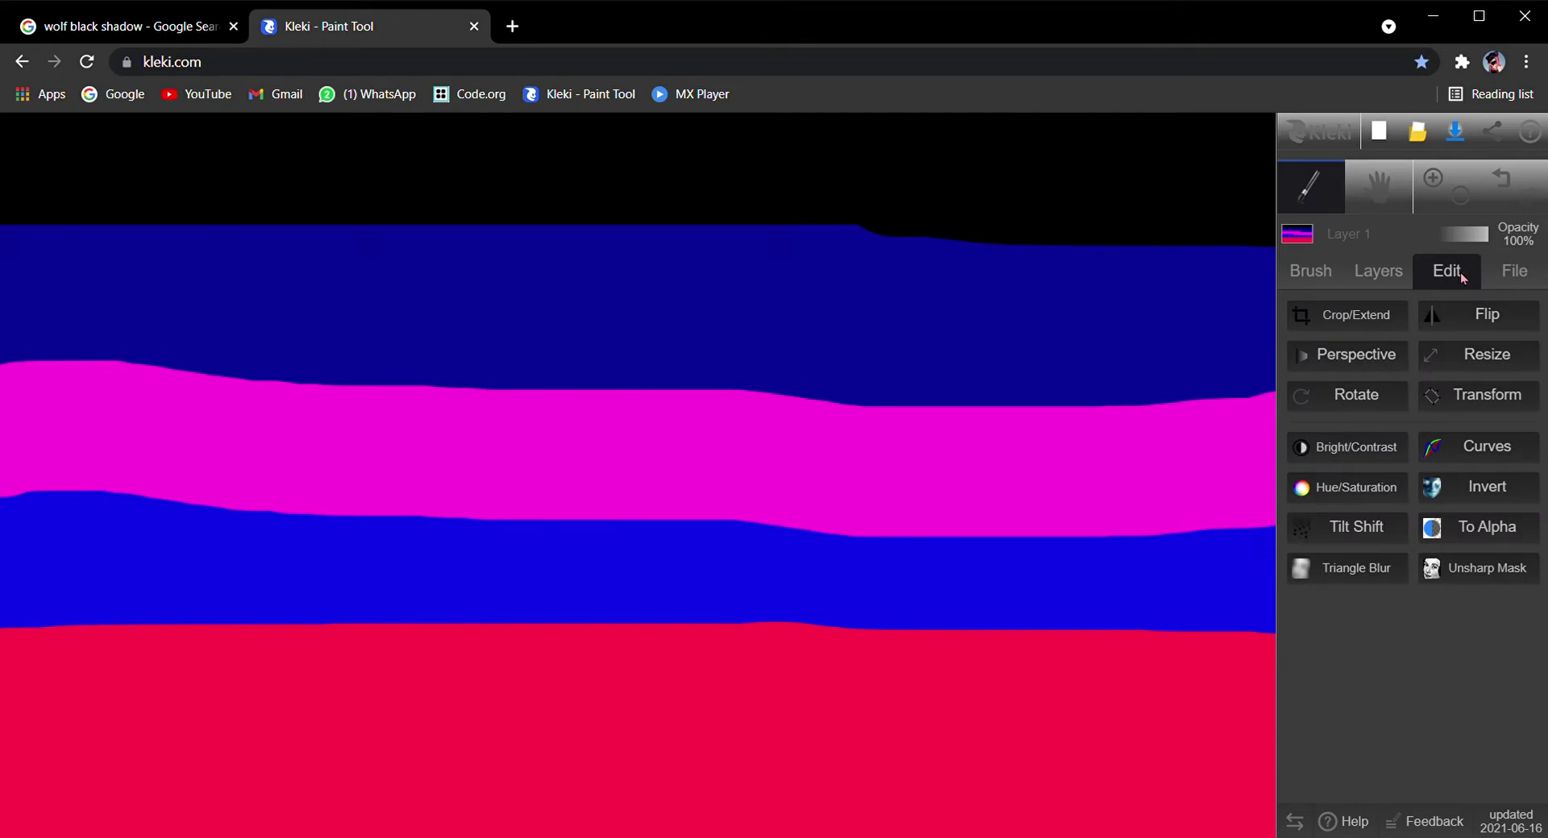
click(1385, 571)
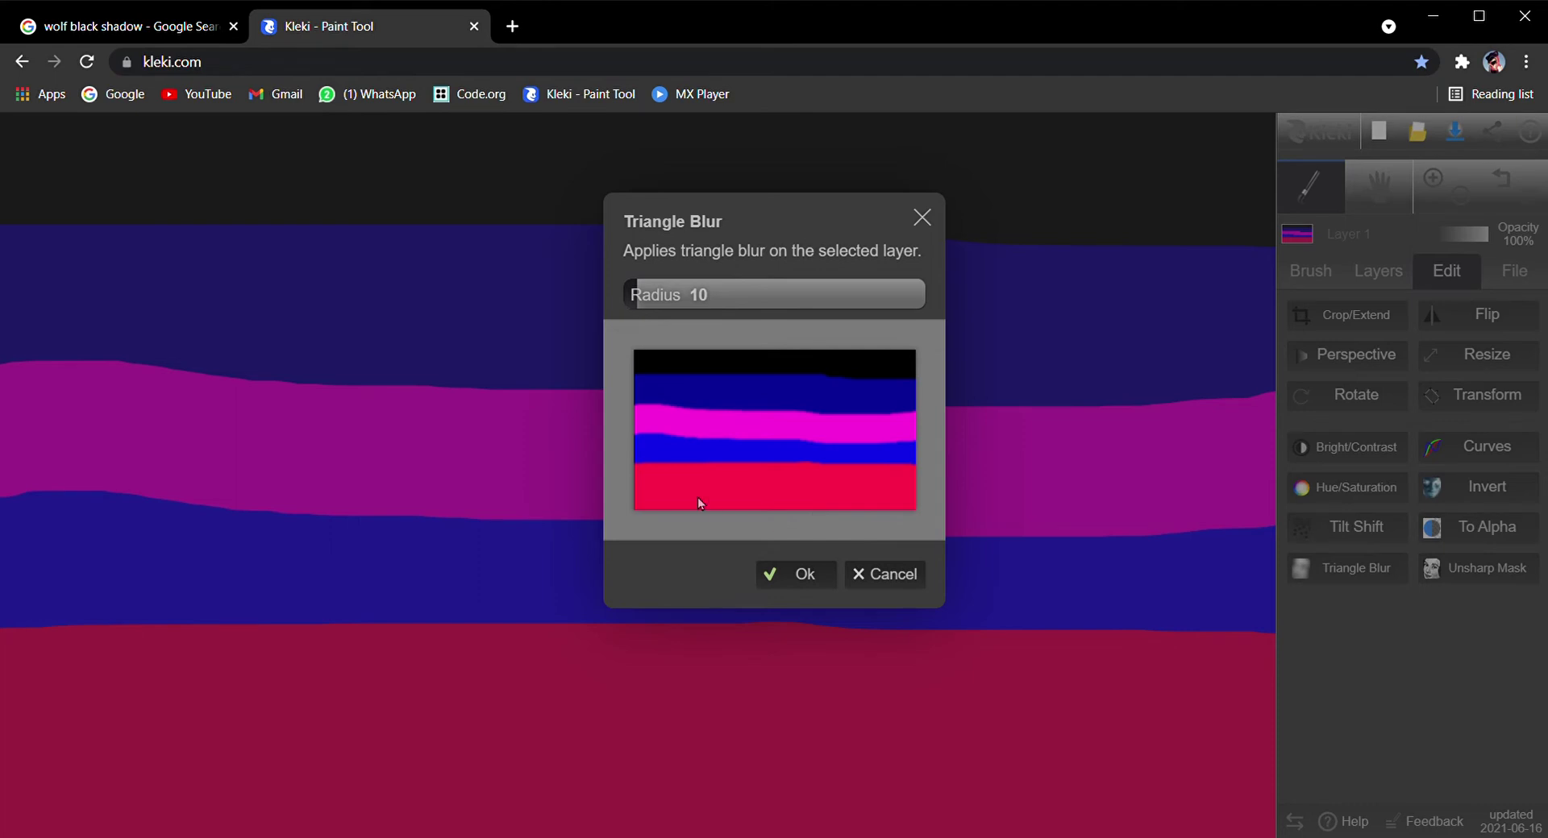
drag(663, 310, 1288, 244)
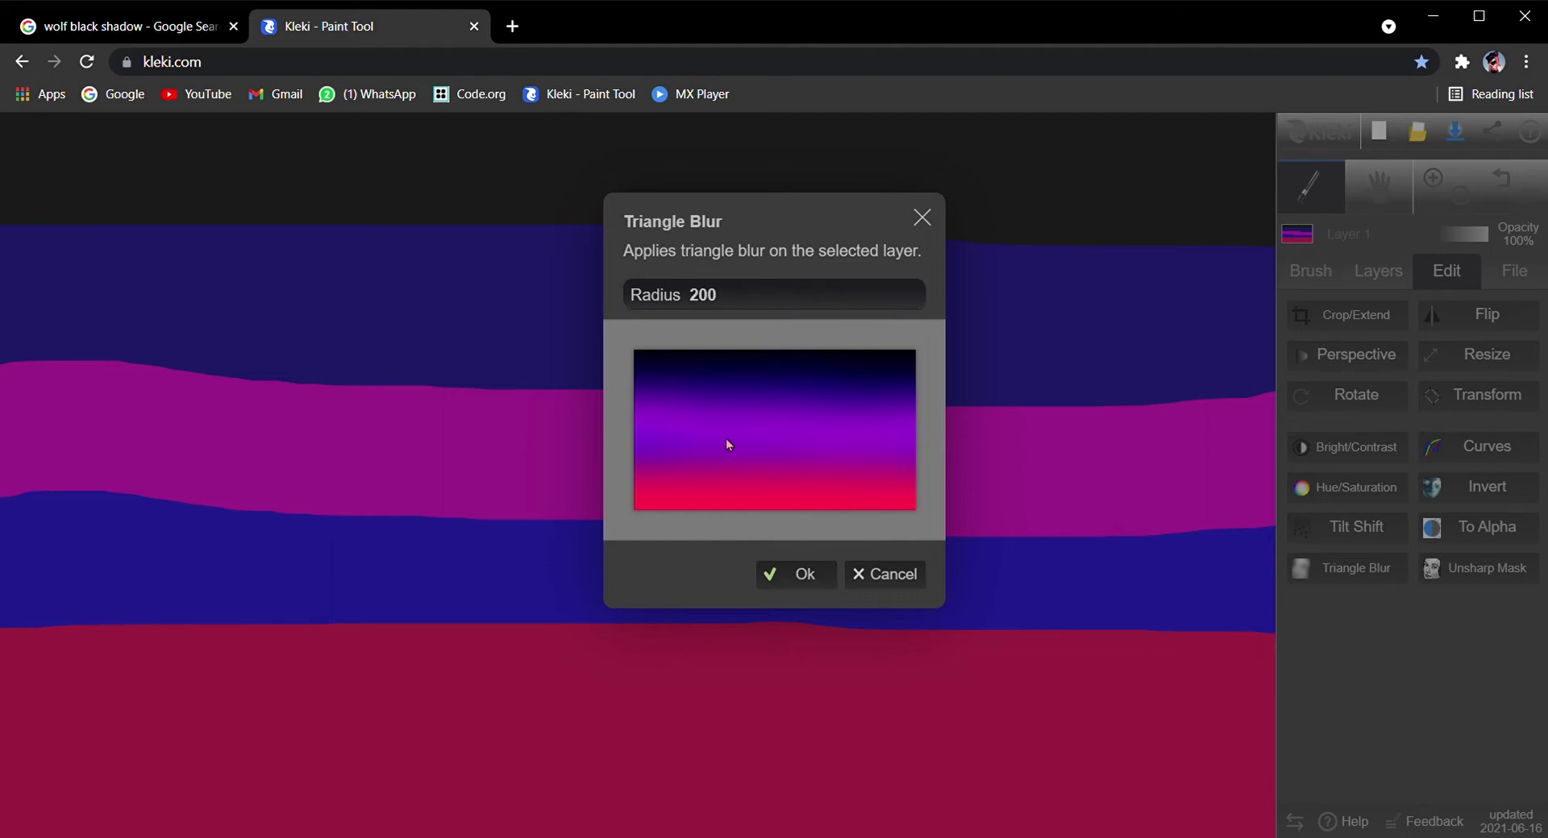
click(801, 586)
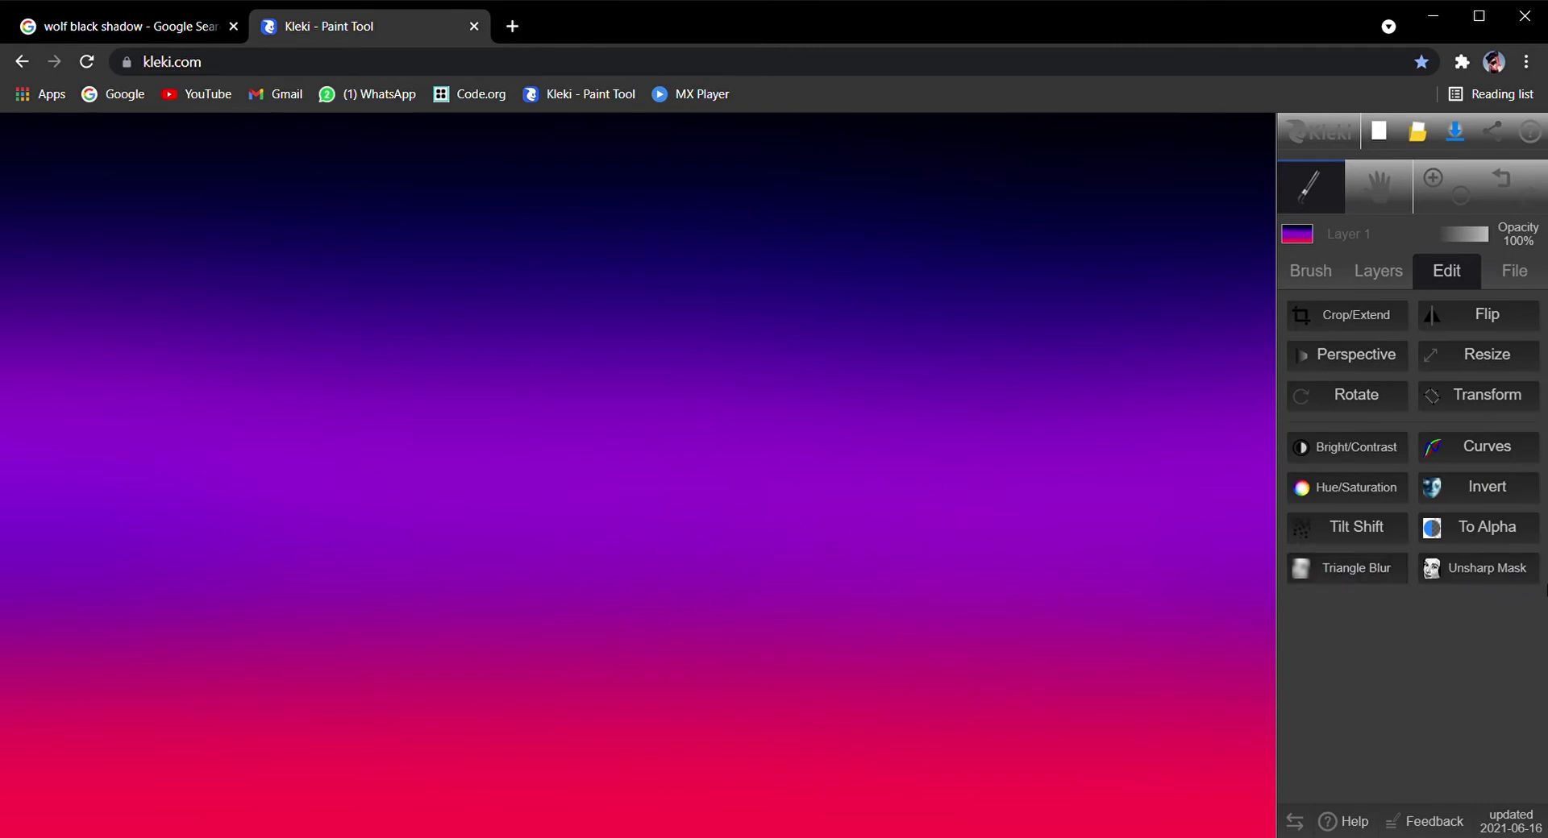
click(1318, 276)
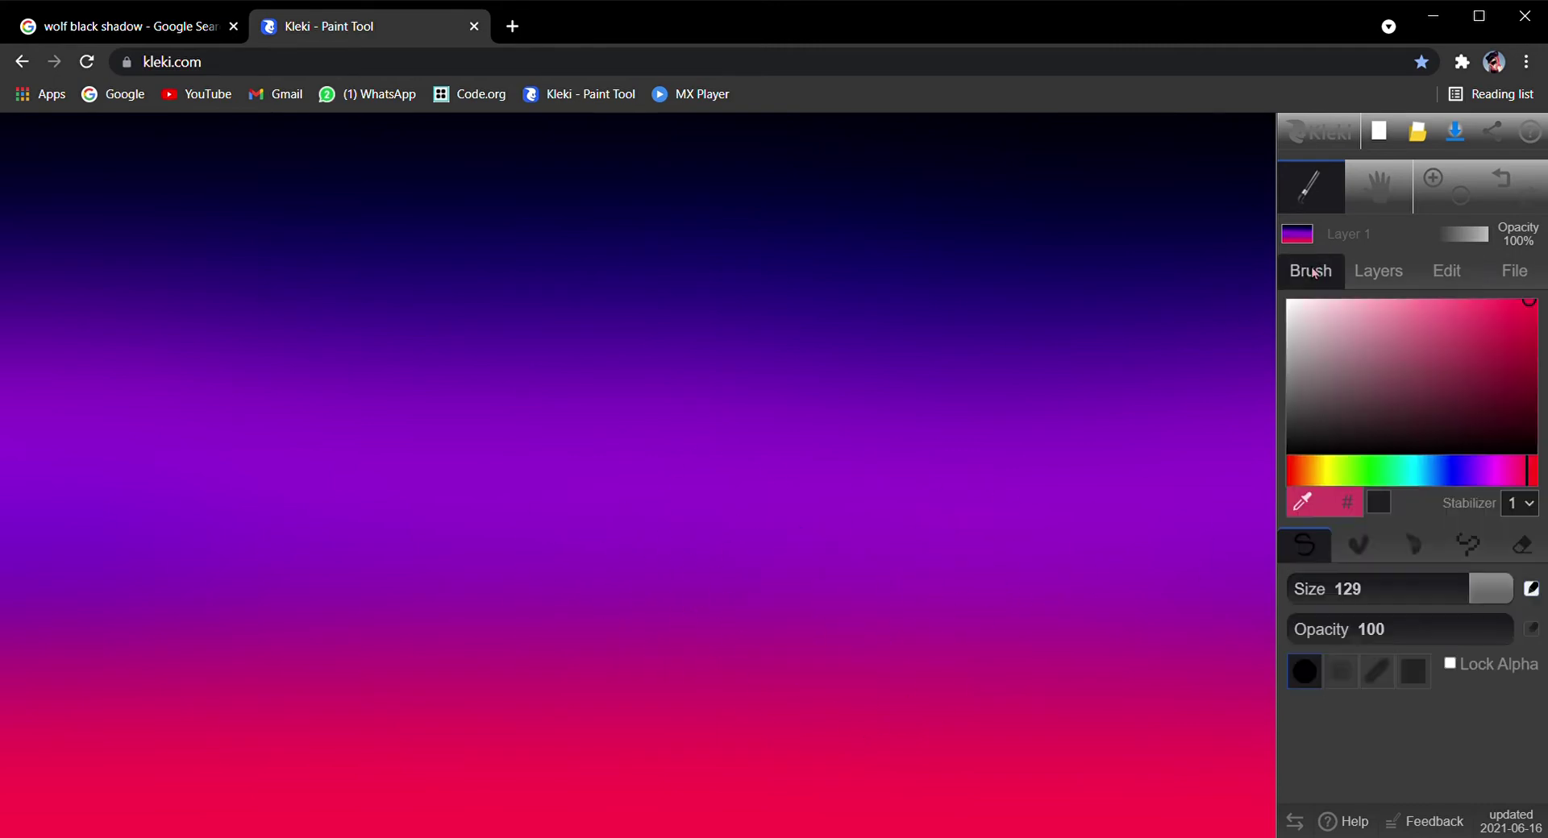
click(146, 32)
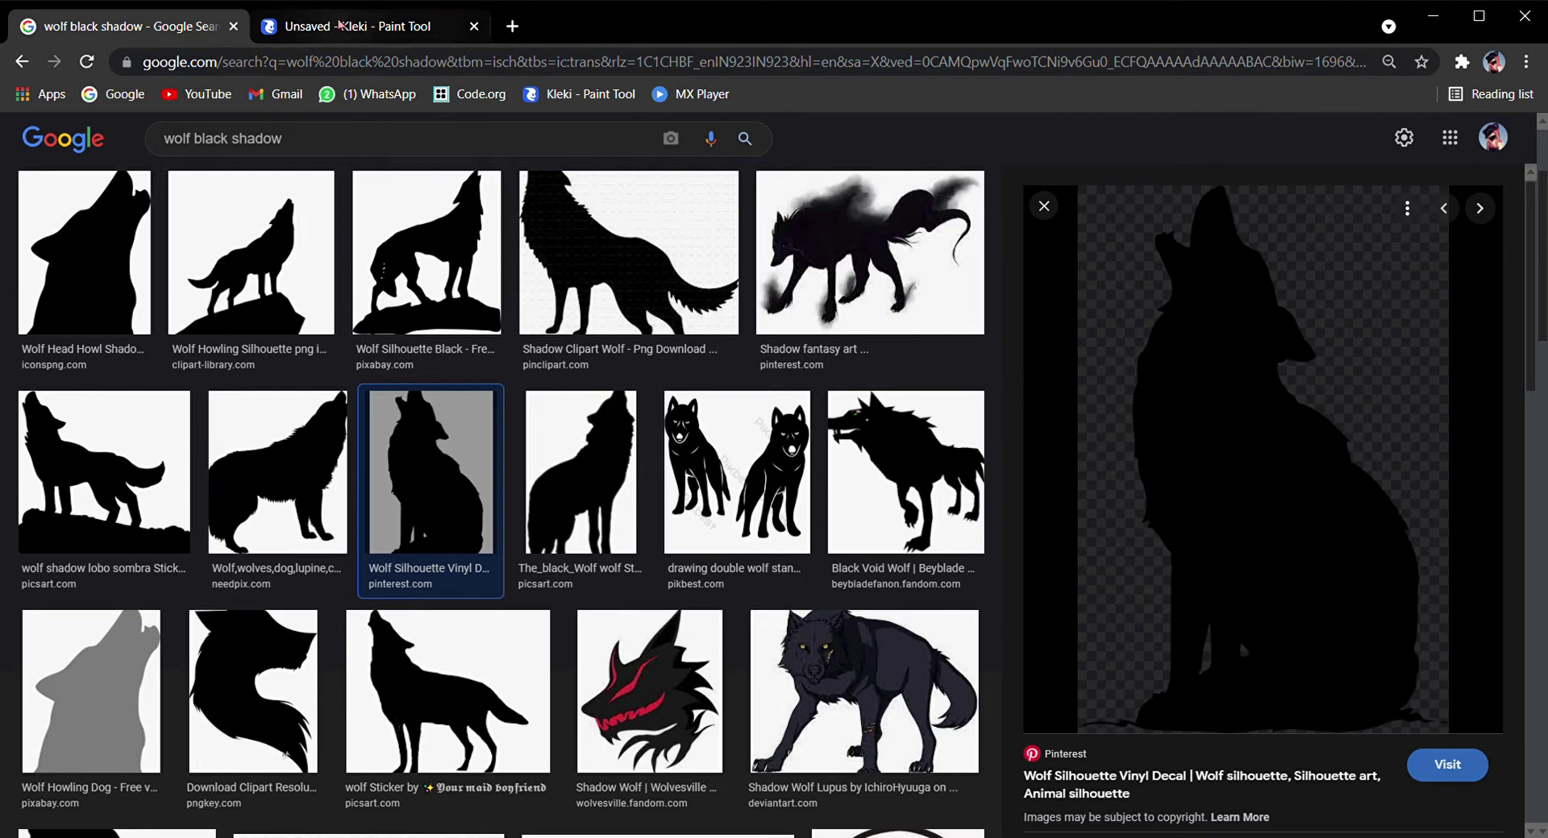
click(342, 28)
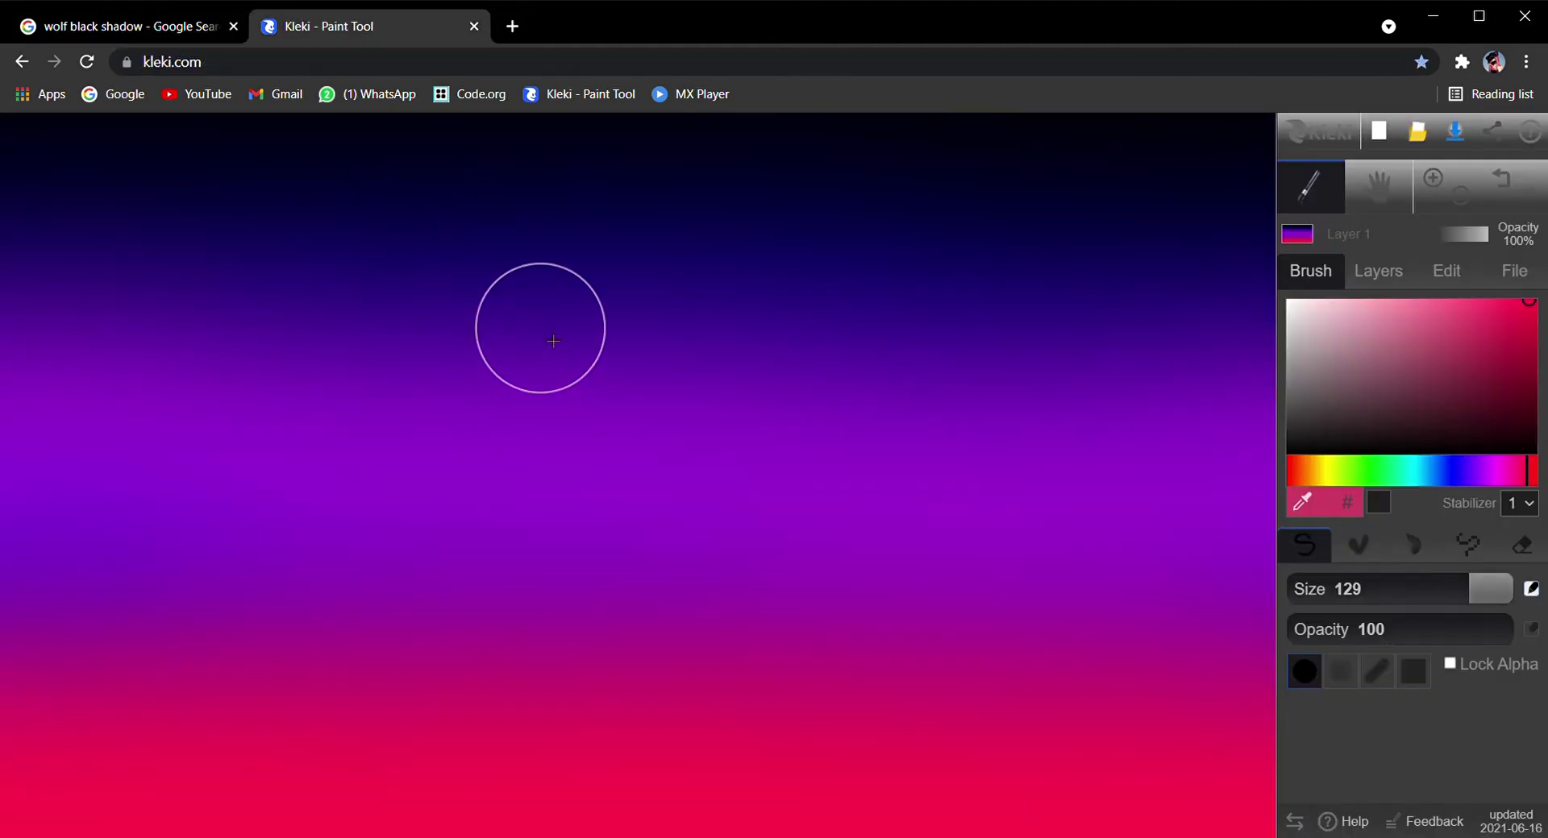
key(ctrl+v)
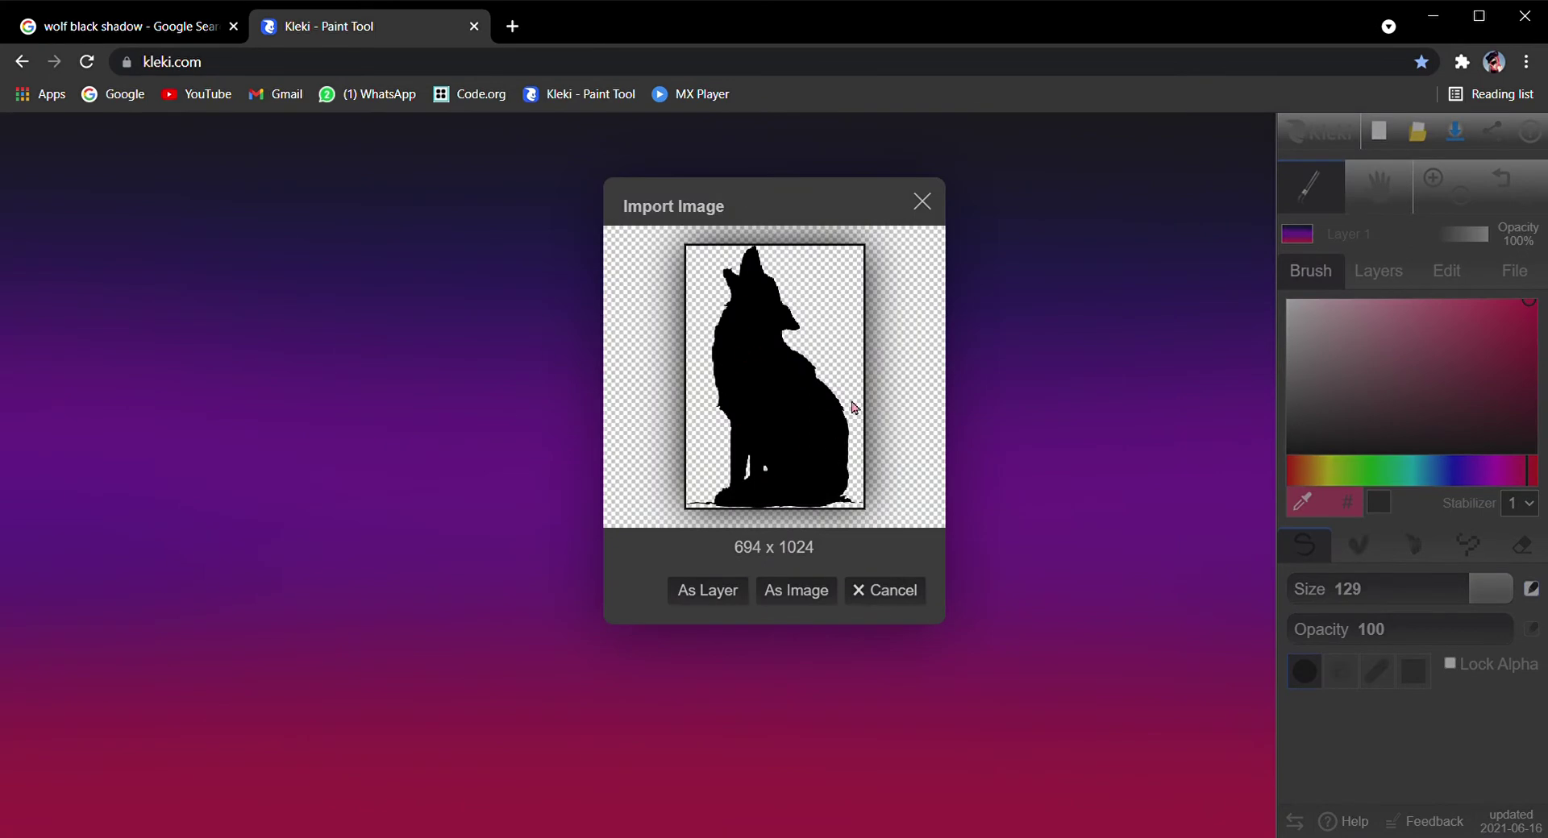
click(713, 593)
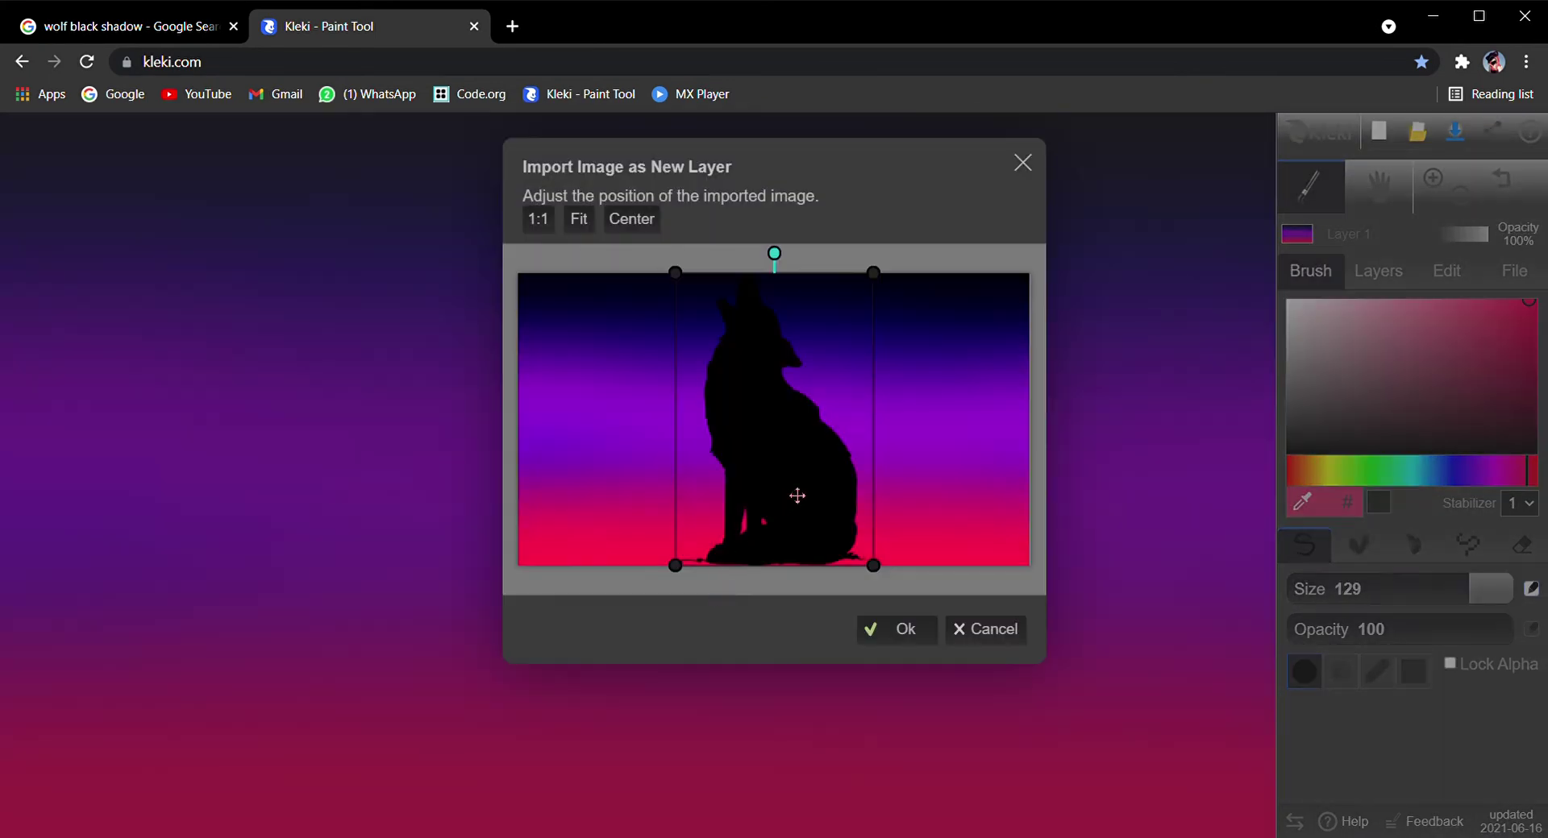
drag(795, 497, 754, 501)
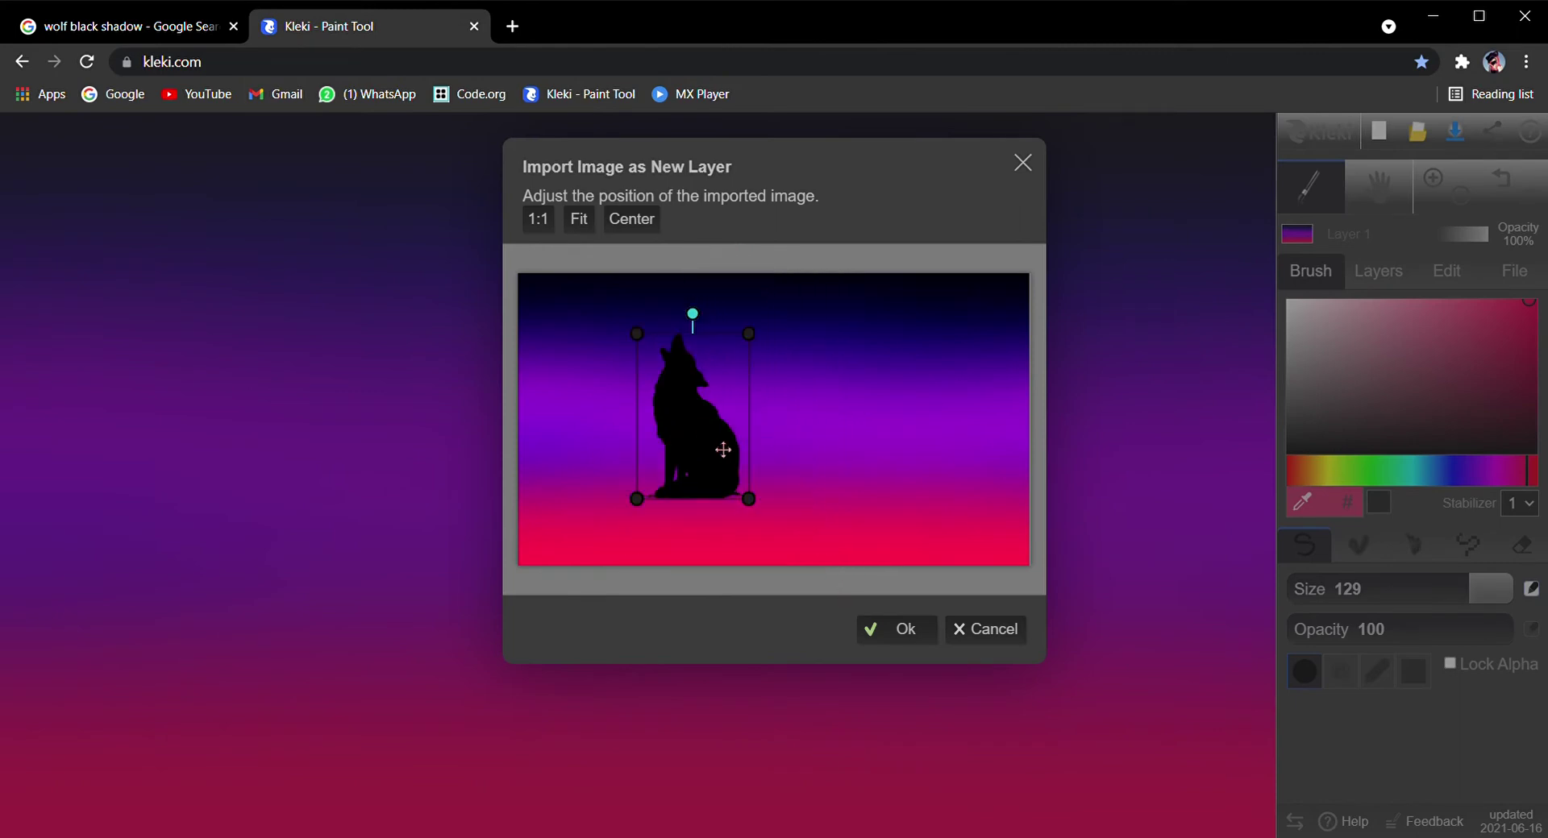
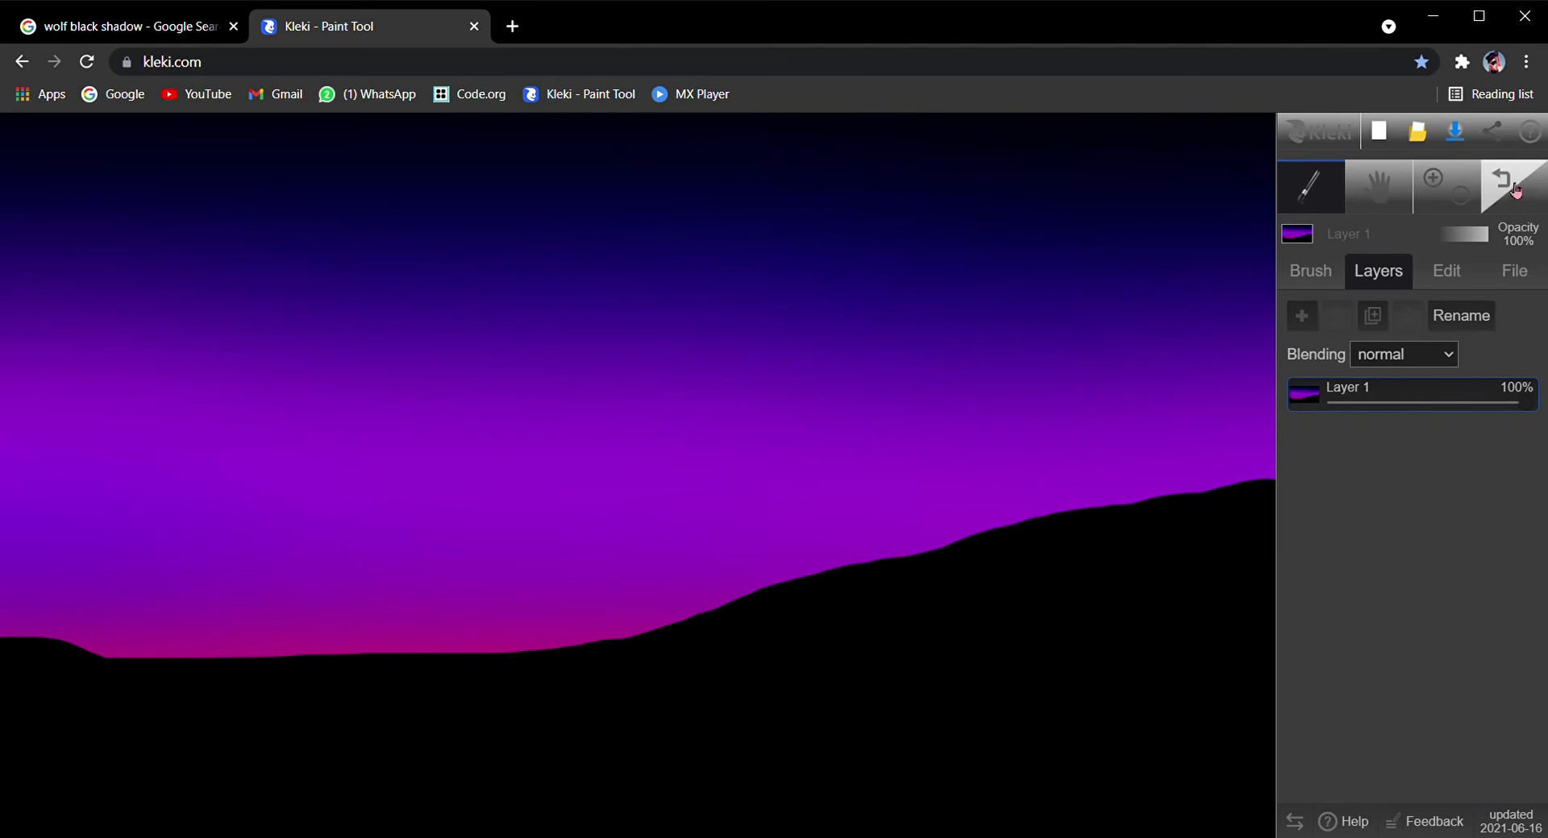
Step: Undo the black hill painted directly on the sky layer and add a new empty layer above it
click(1499, 191)
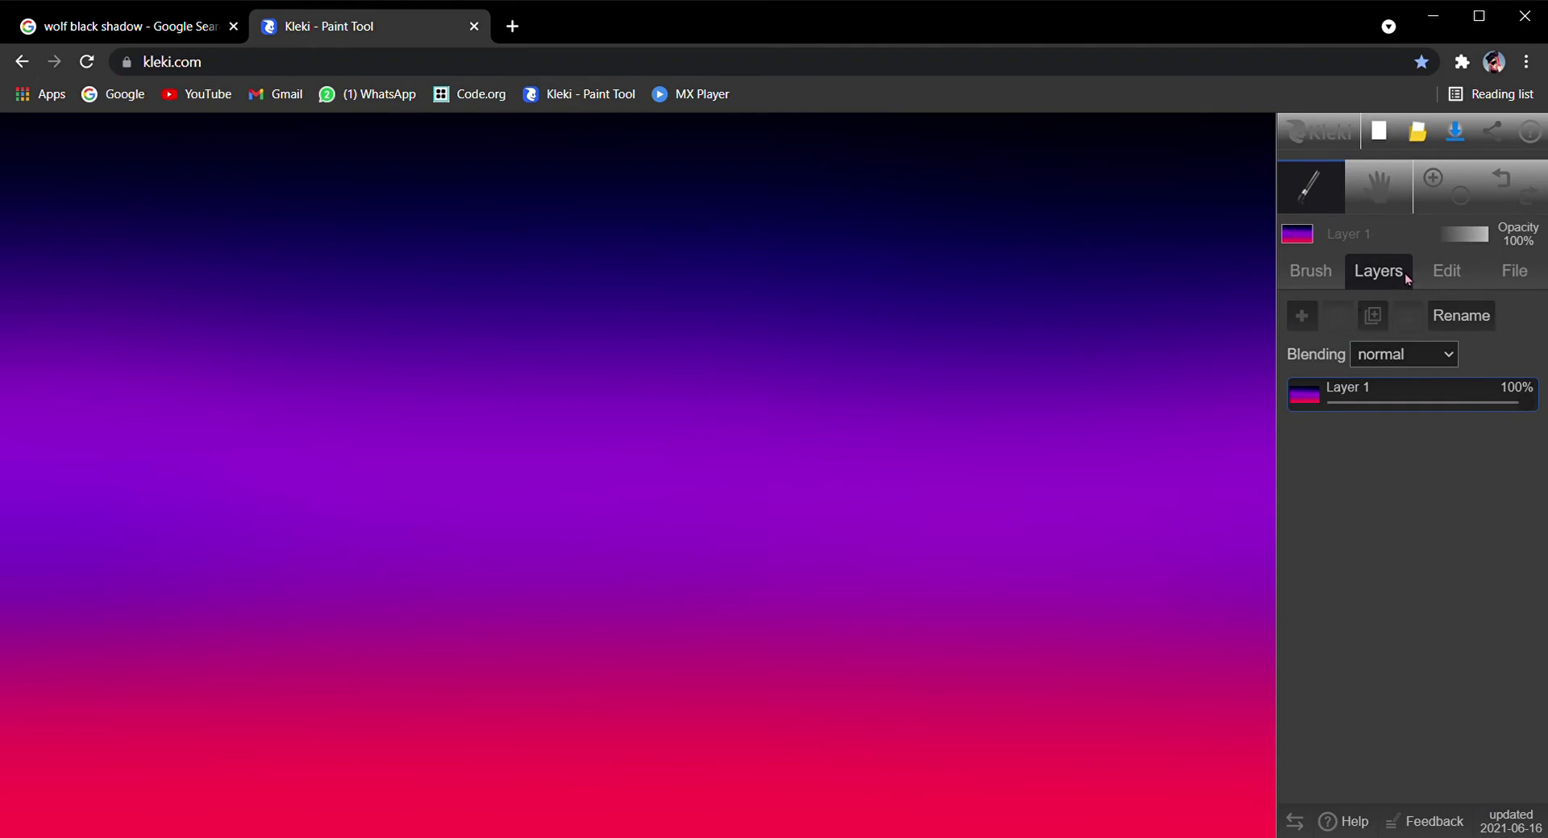
click(1315, 318)
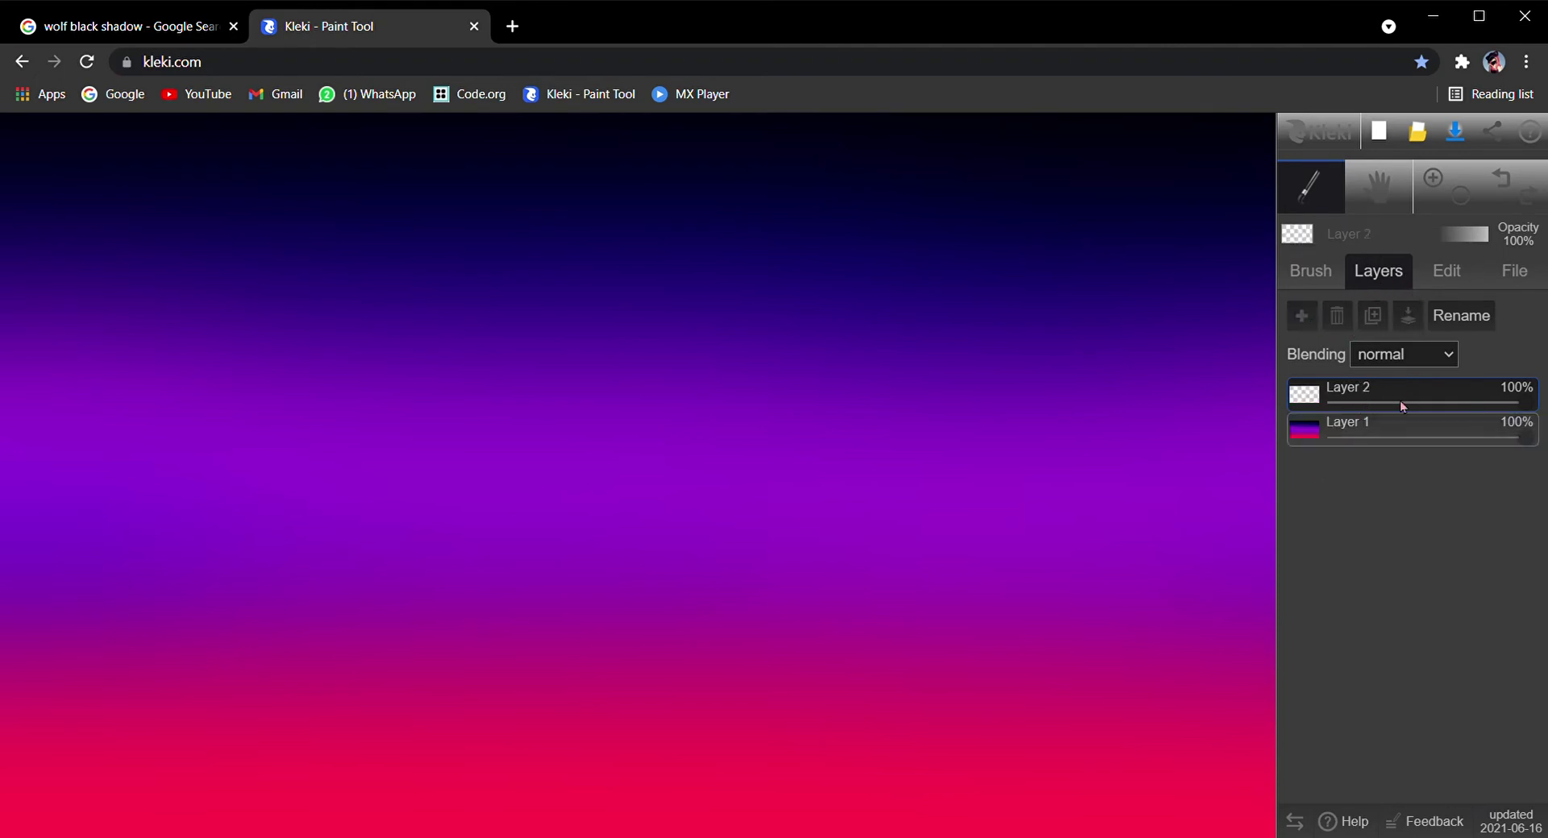
click(1330, 274)
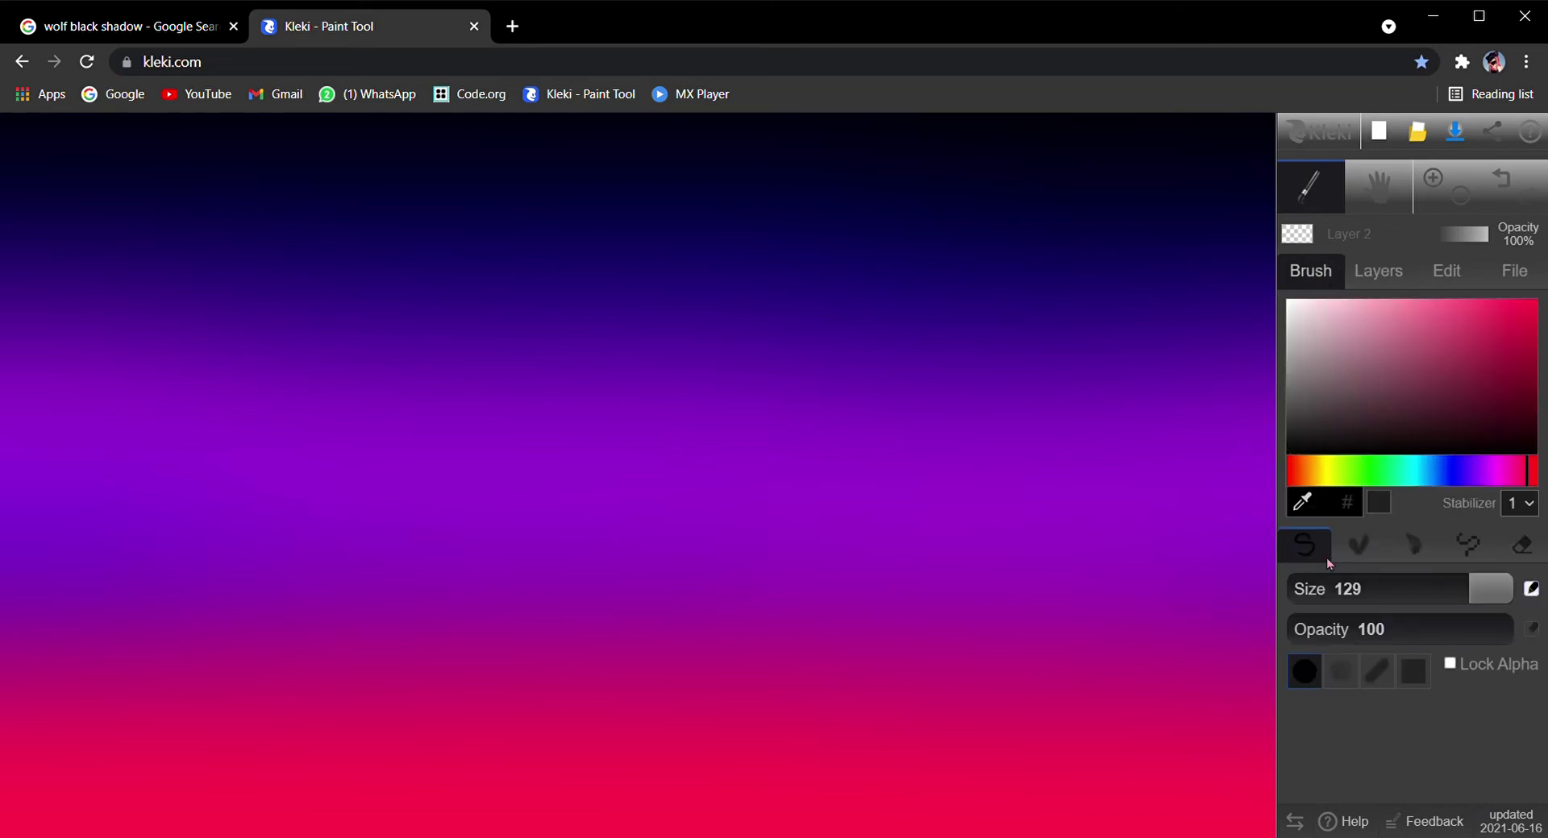
click(1378, 274)
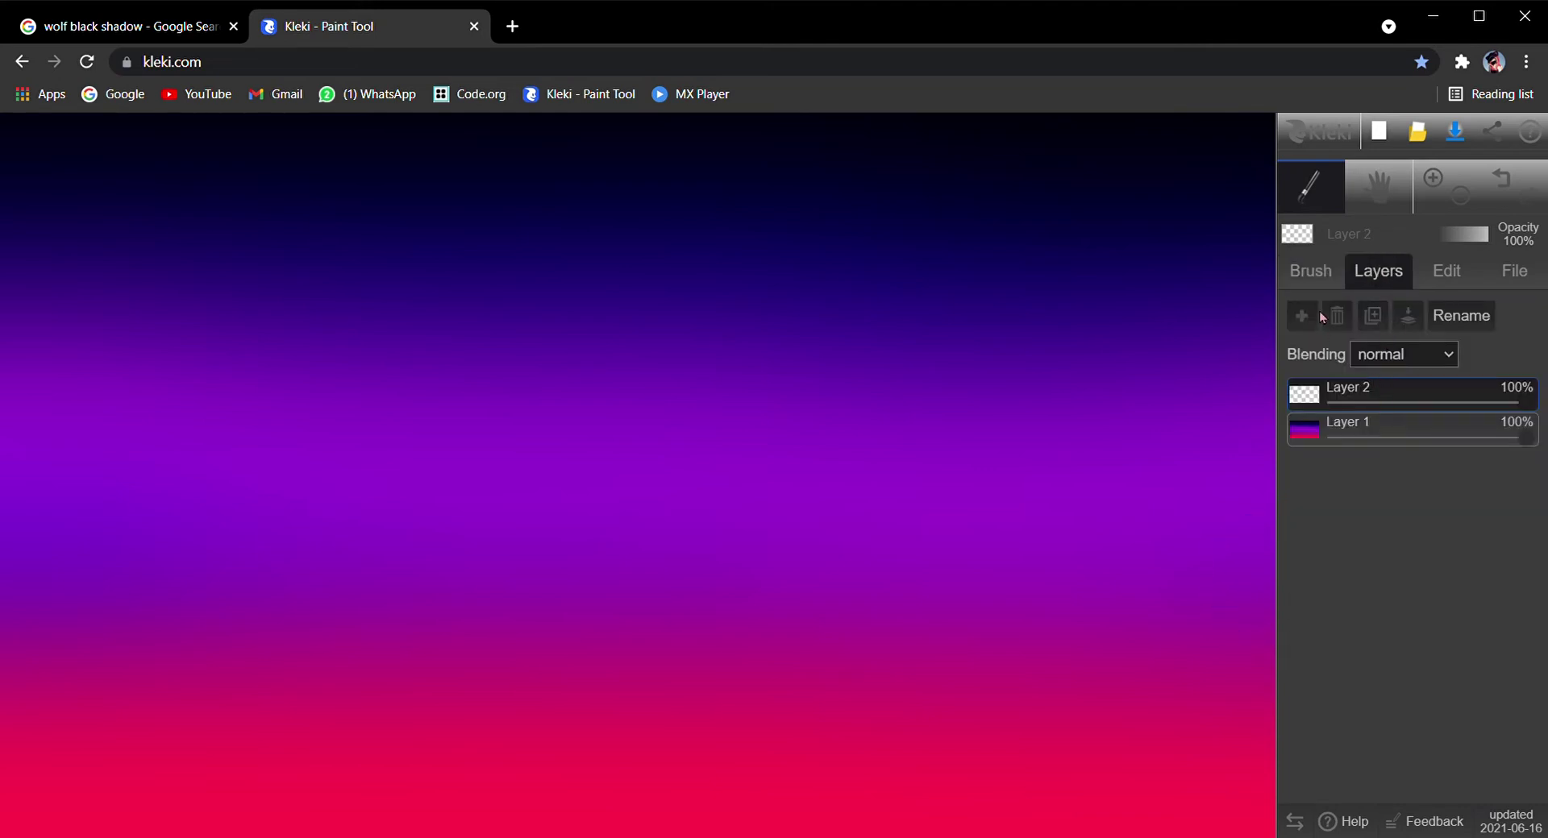
Step: Paint a black hill rising toward the right across the lower part of the canvas on Layer 2 with the size 129 brush
click(1310, 271)
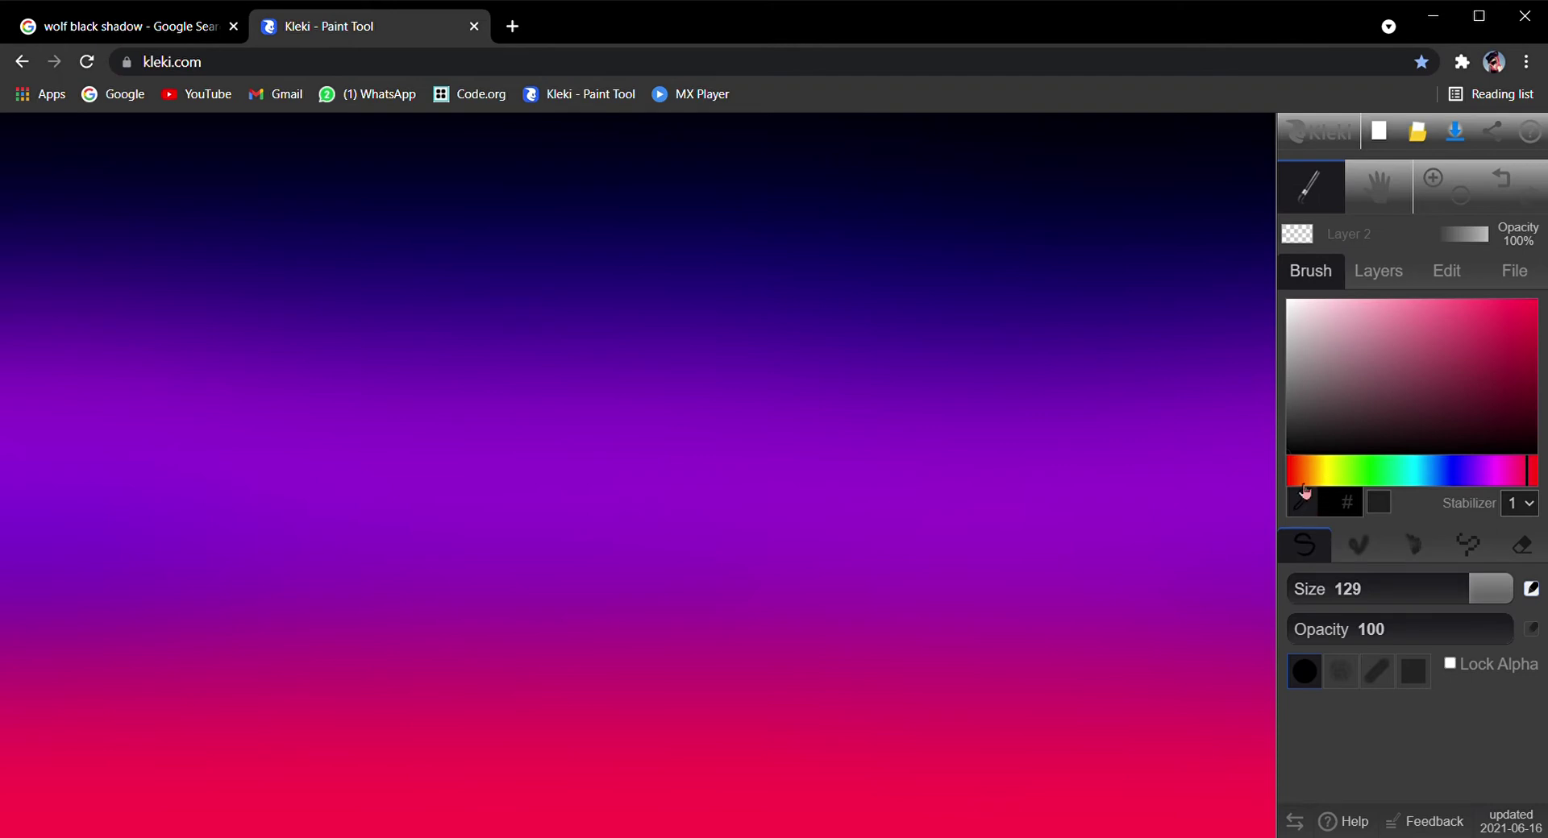
mouse_move(1246, 544)
mouse_down()
mouse_move(1231, 568)
mouse_move(770, 711)
mouse_move(152, 783)
mouse_move(9, 826)
mouse_move(432, 834)
mouse_move(999, 737)
mouse_move(542, 798)
mouse_move(902, 774)
mouse_move(1225, 669)
mouse_up()
drag(846, 713, 276, 785)
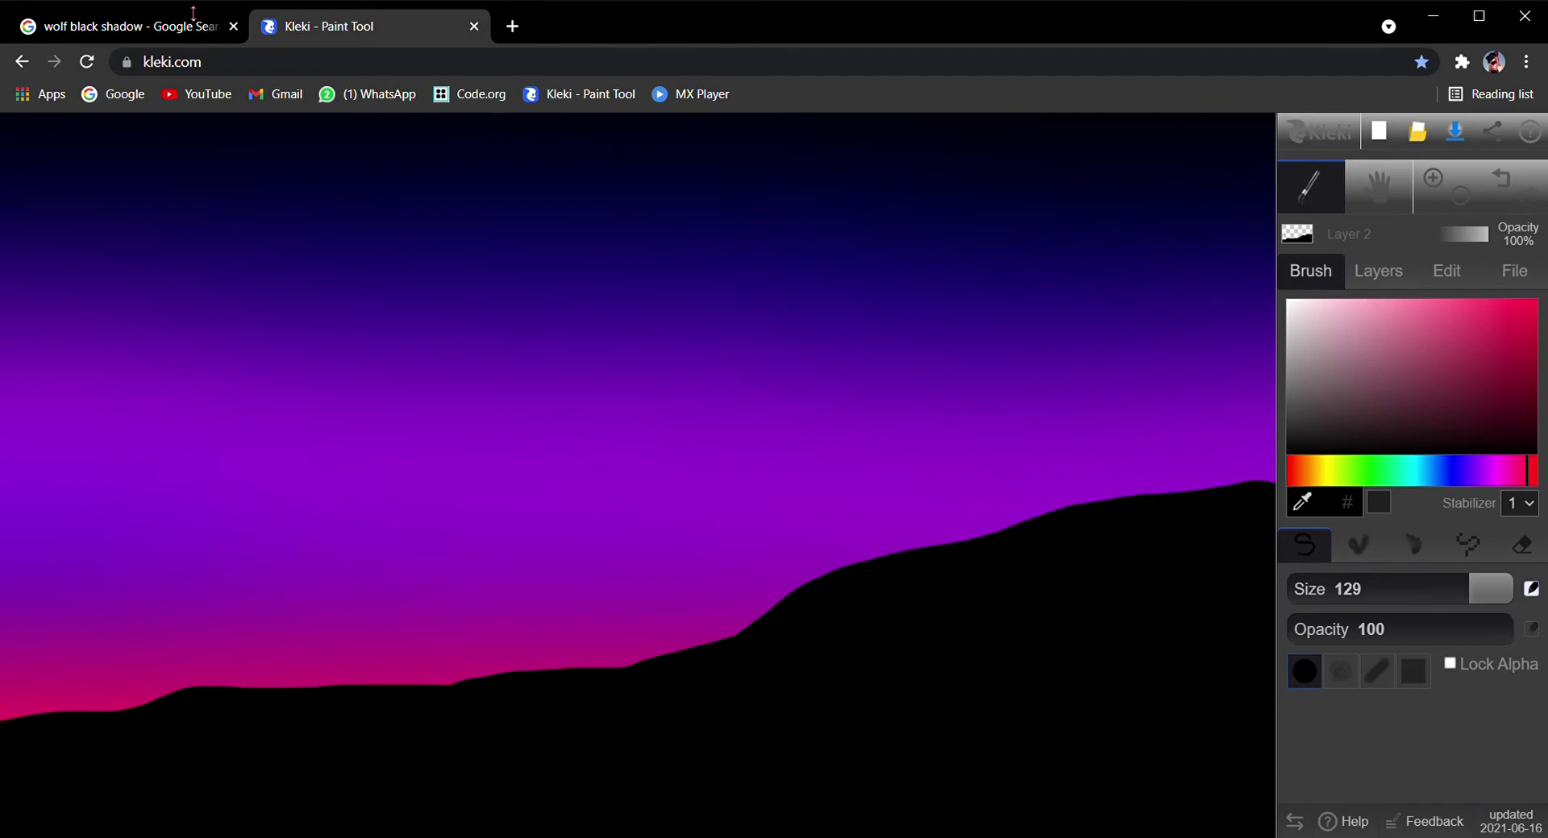
click(125, 28)
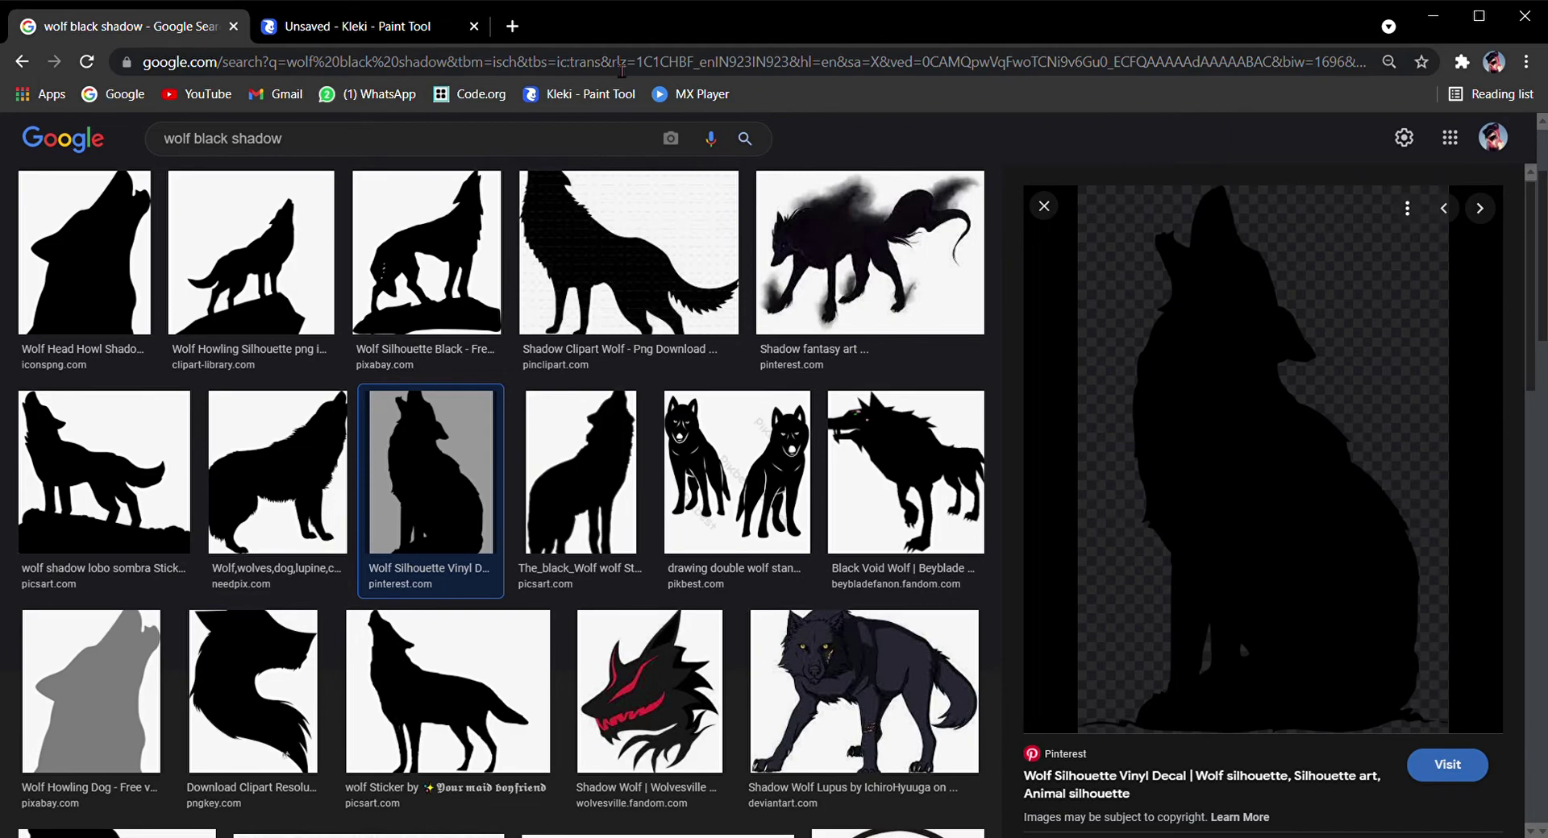
click(409, 25)
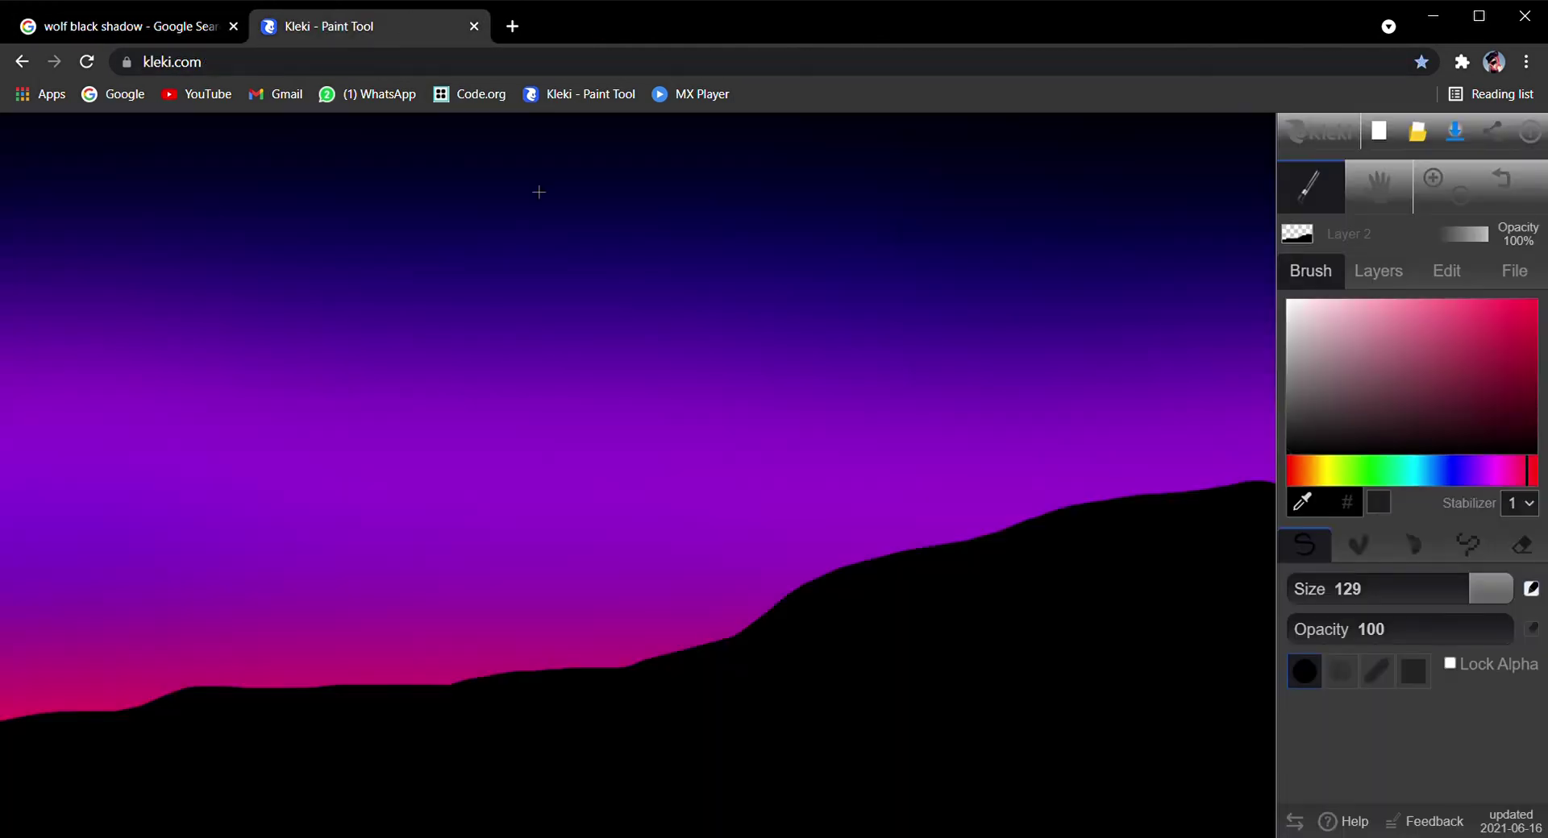
key(ctrl+v)
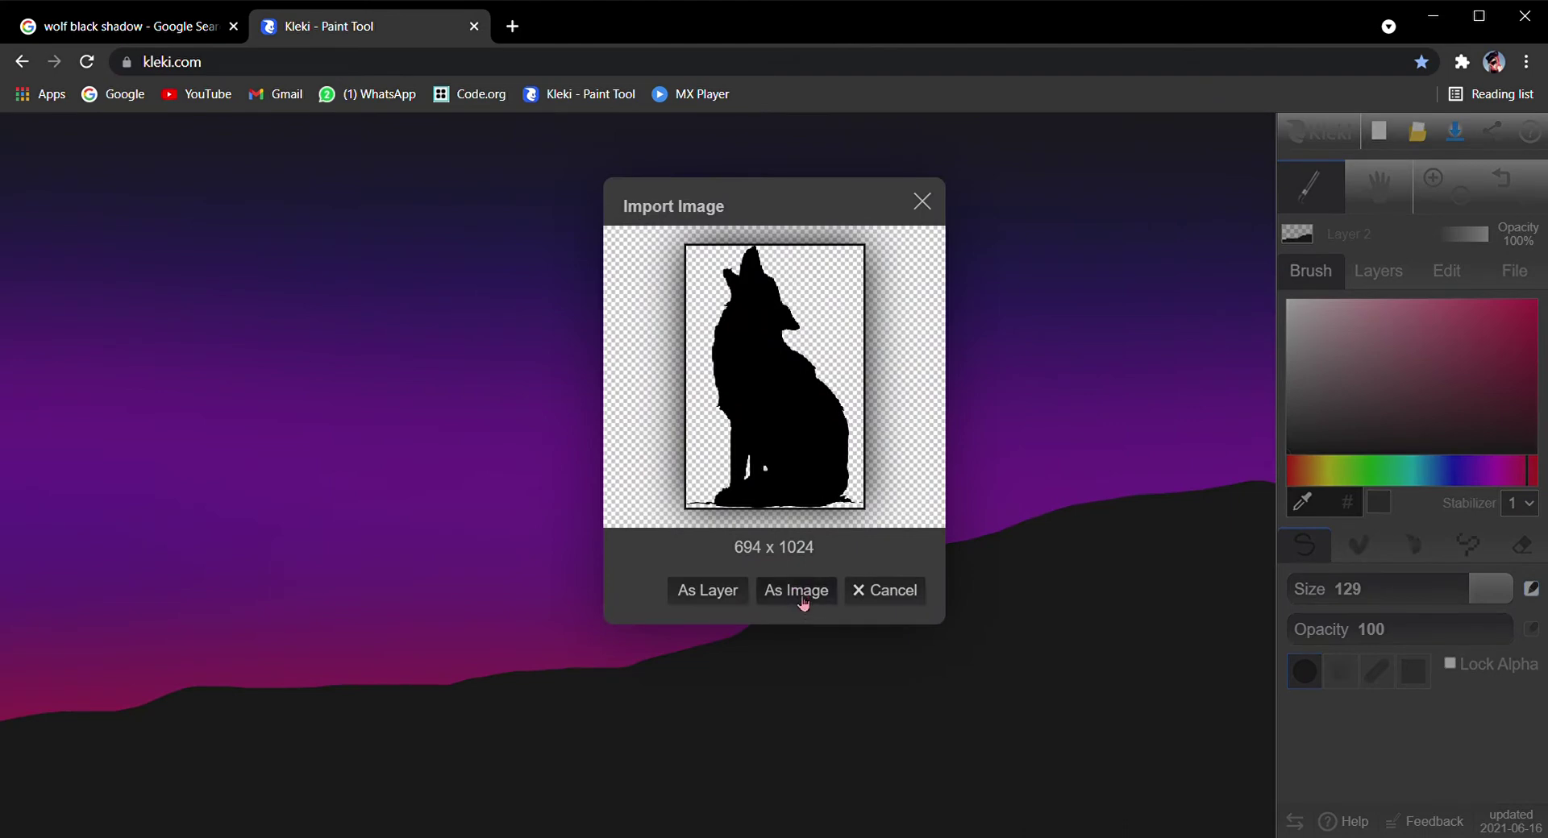
click(795, 591)
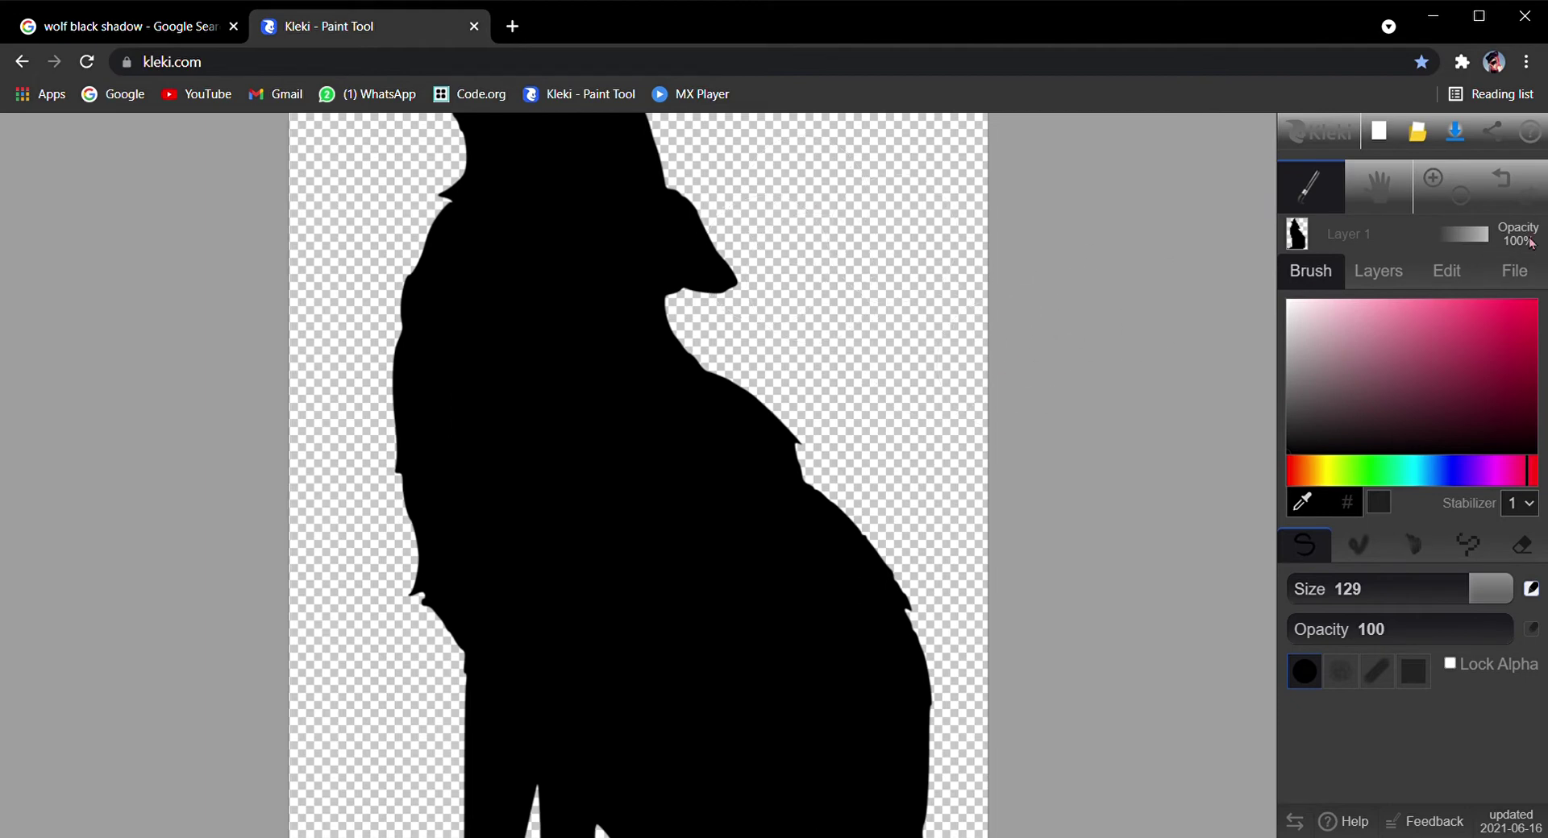
click(1501, 179)
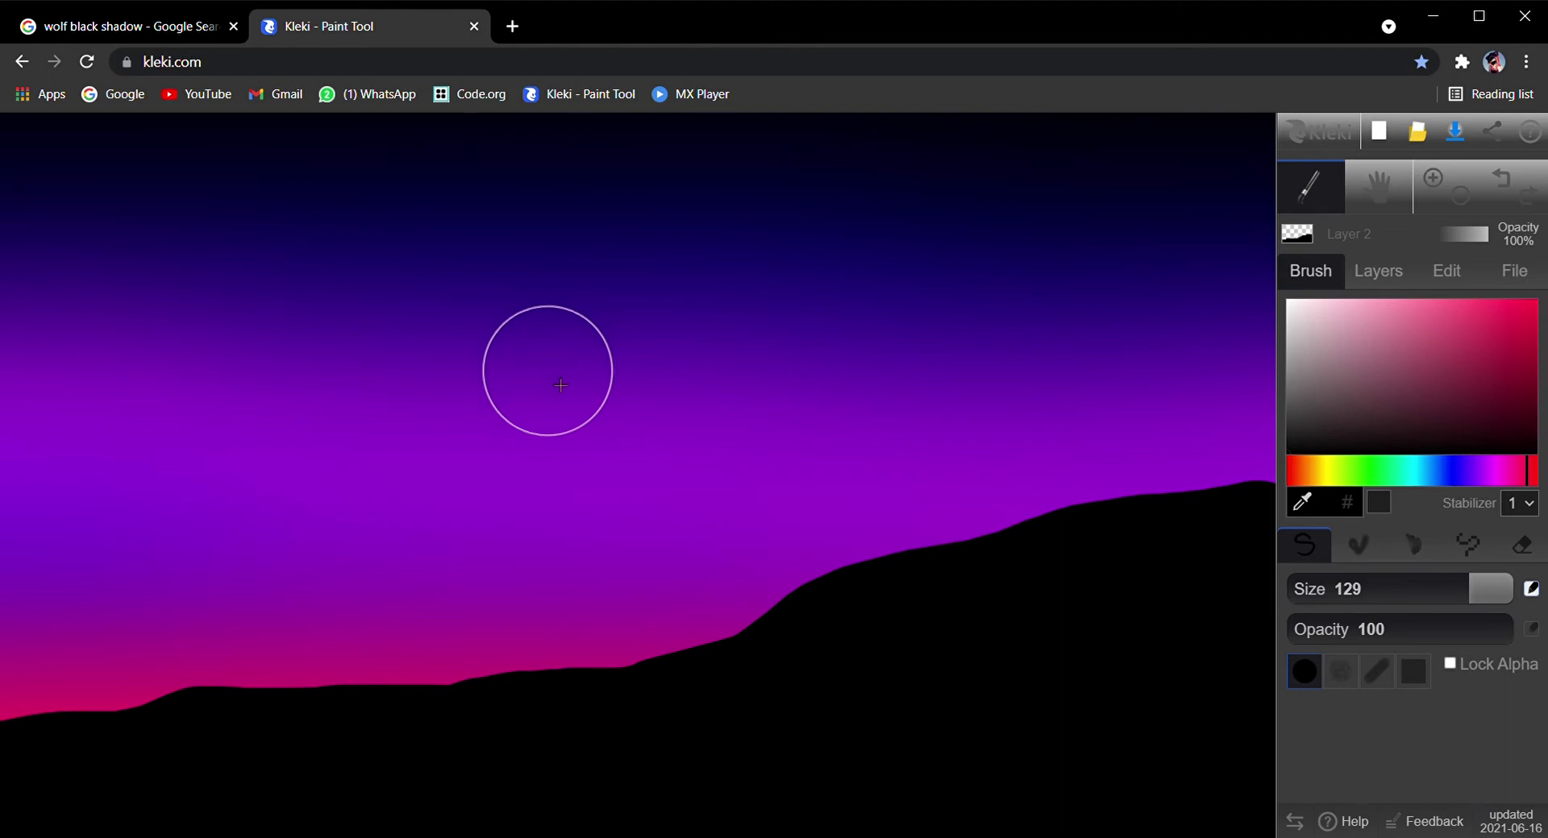
key(ctrl+v)
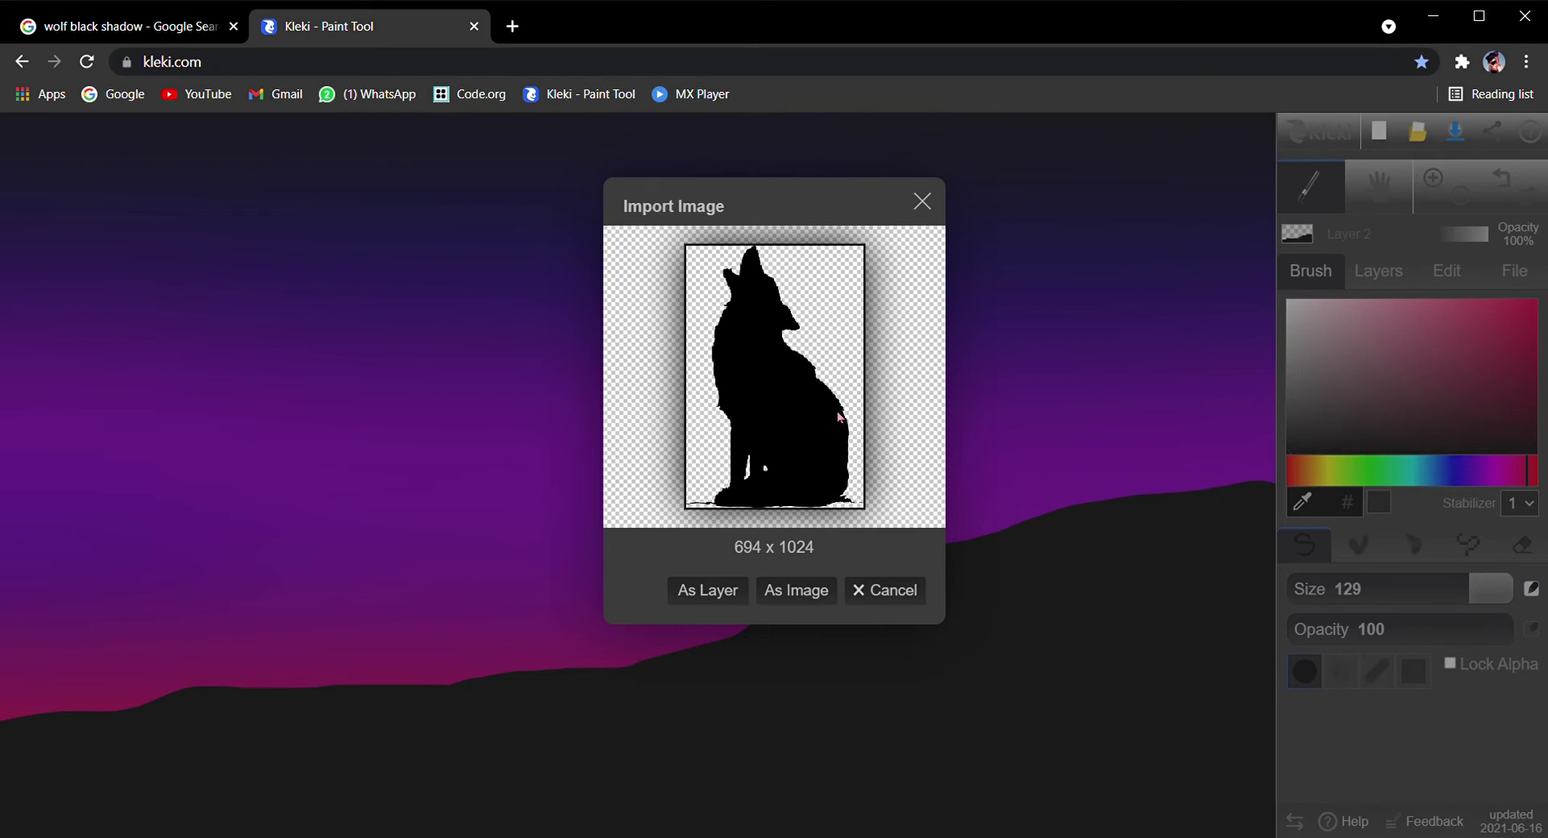
click(742, 594)
drag(873, 568, 771, 454)
drag(753, 387, 936, 412)
drag(965, 465, 958, 396)
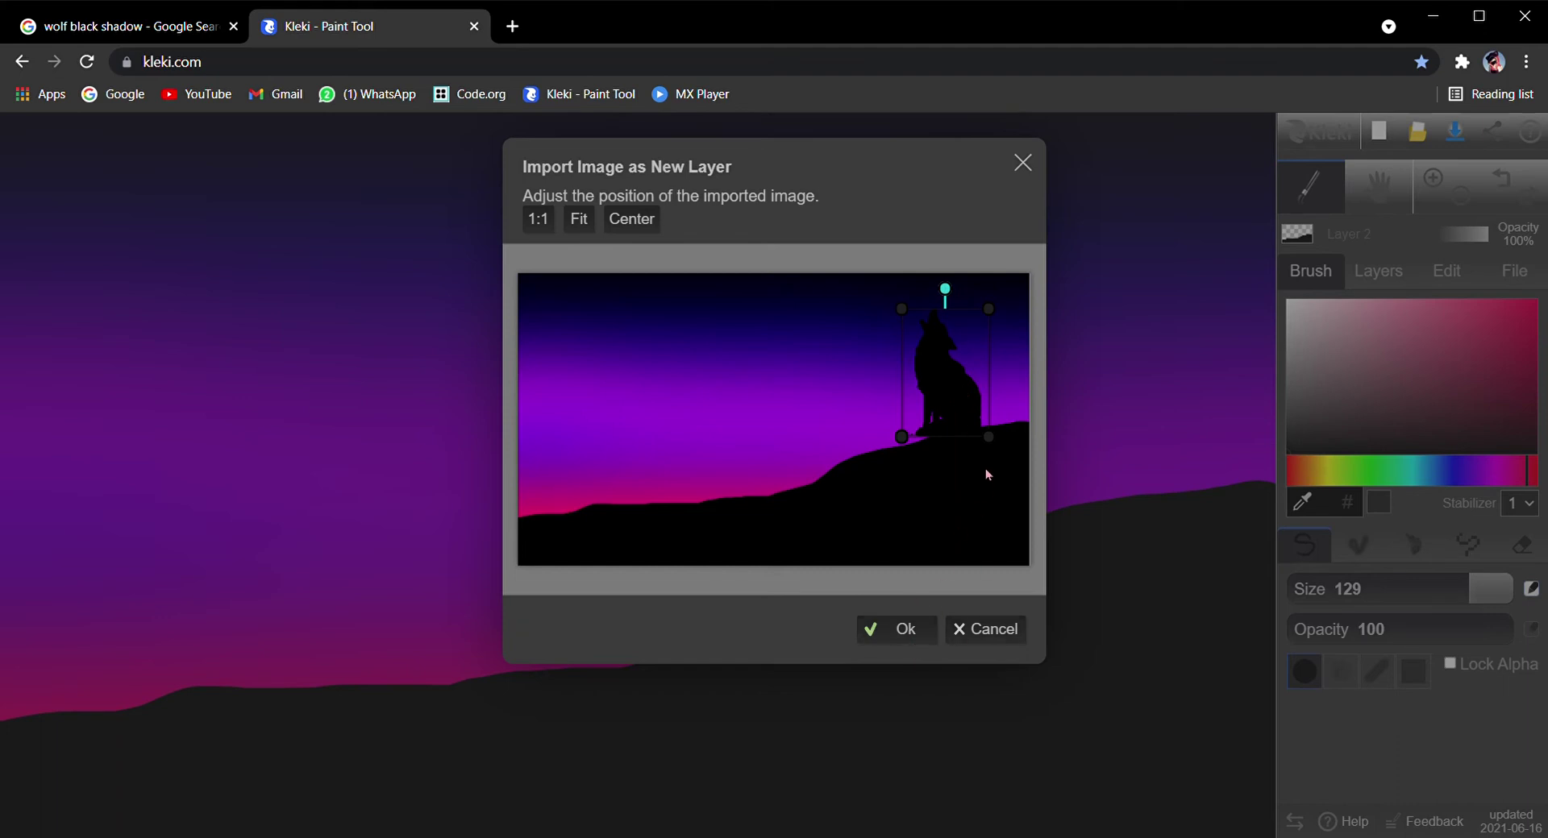
click(1023, 163)
Step: Lower the hill on Layer 2 by erasing along its upper edge at size 60, and reshape its right slope with black brush strokes
click(1375, 287)
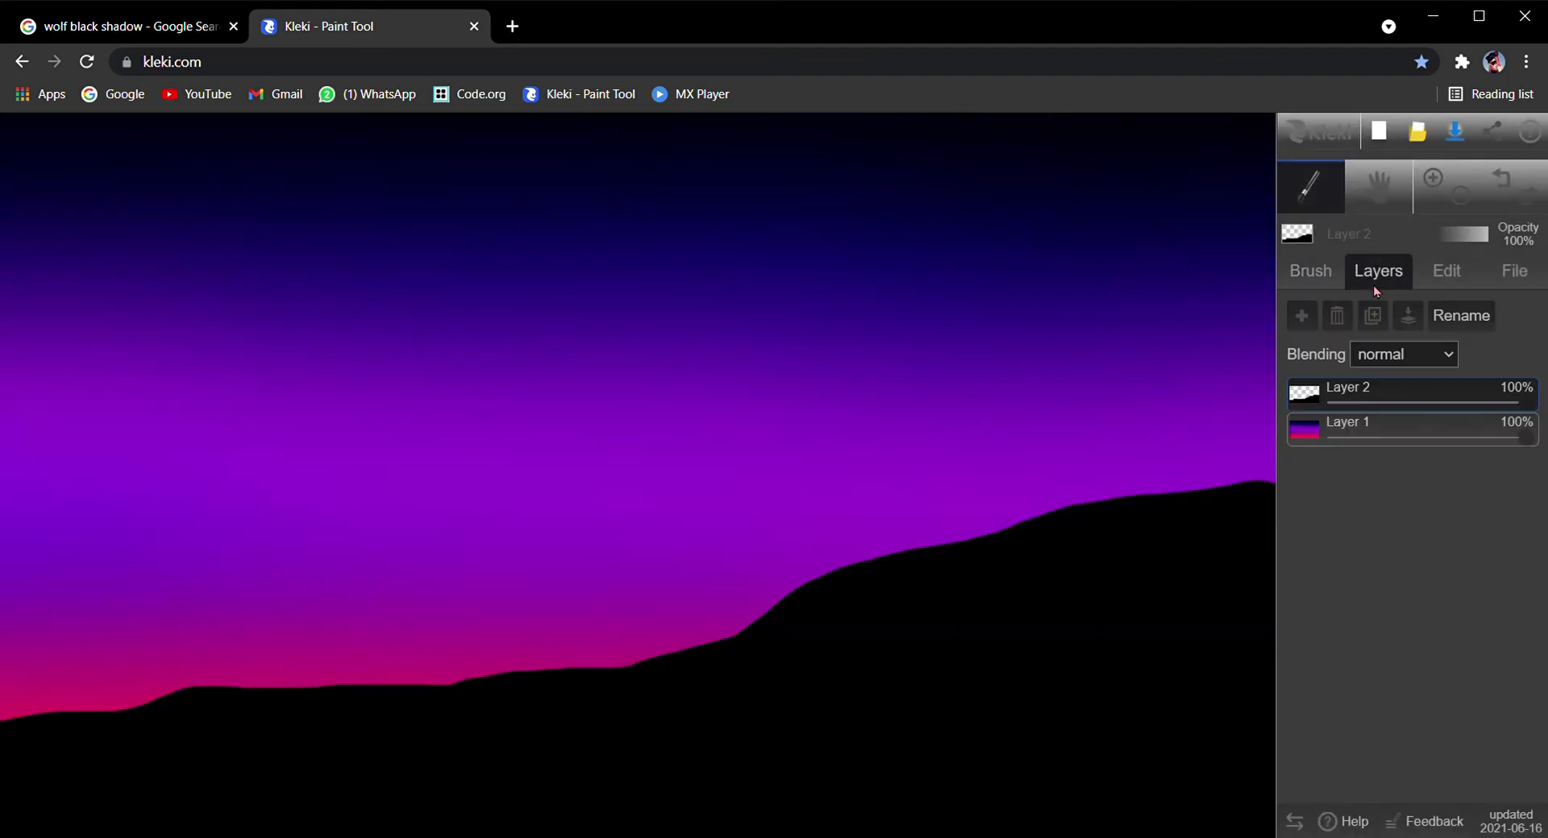
click(1314, 272)
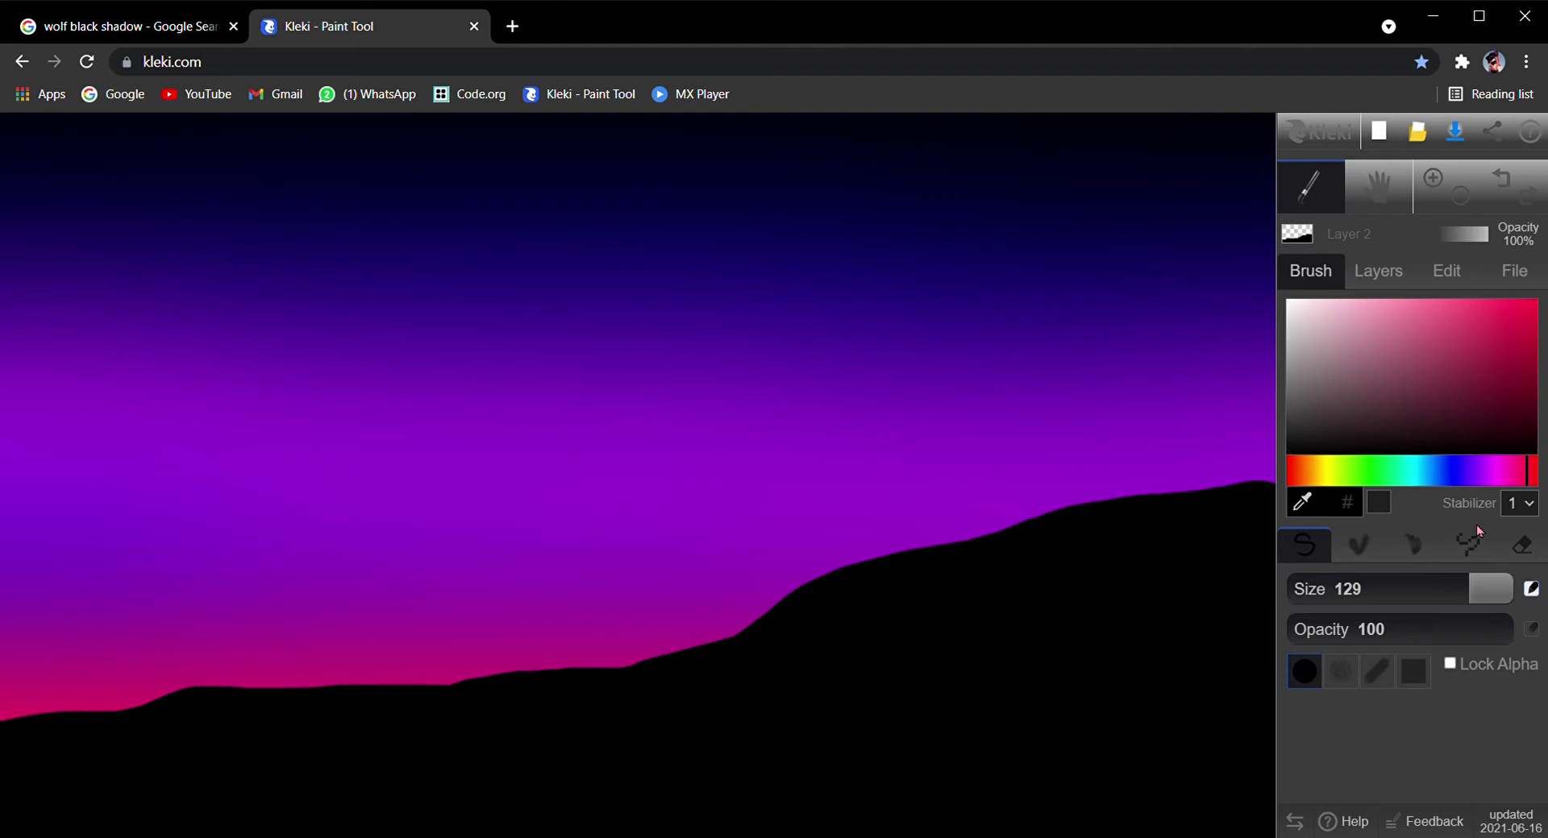
click(1522, 545)
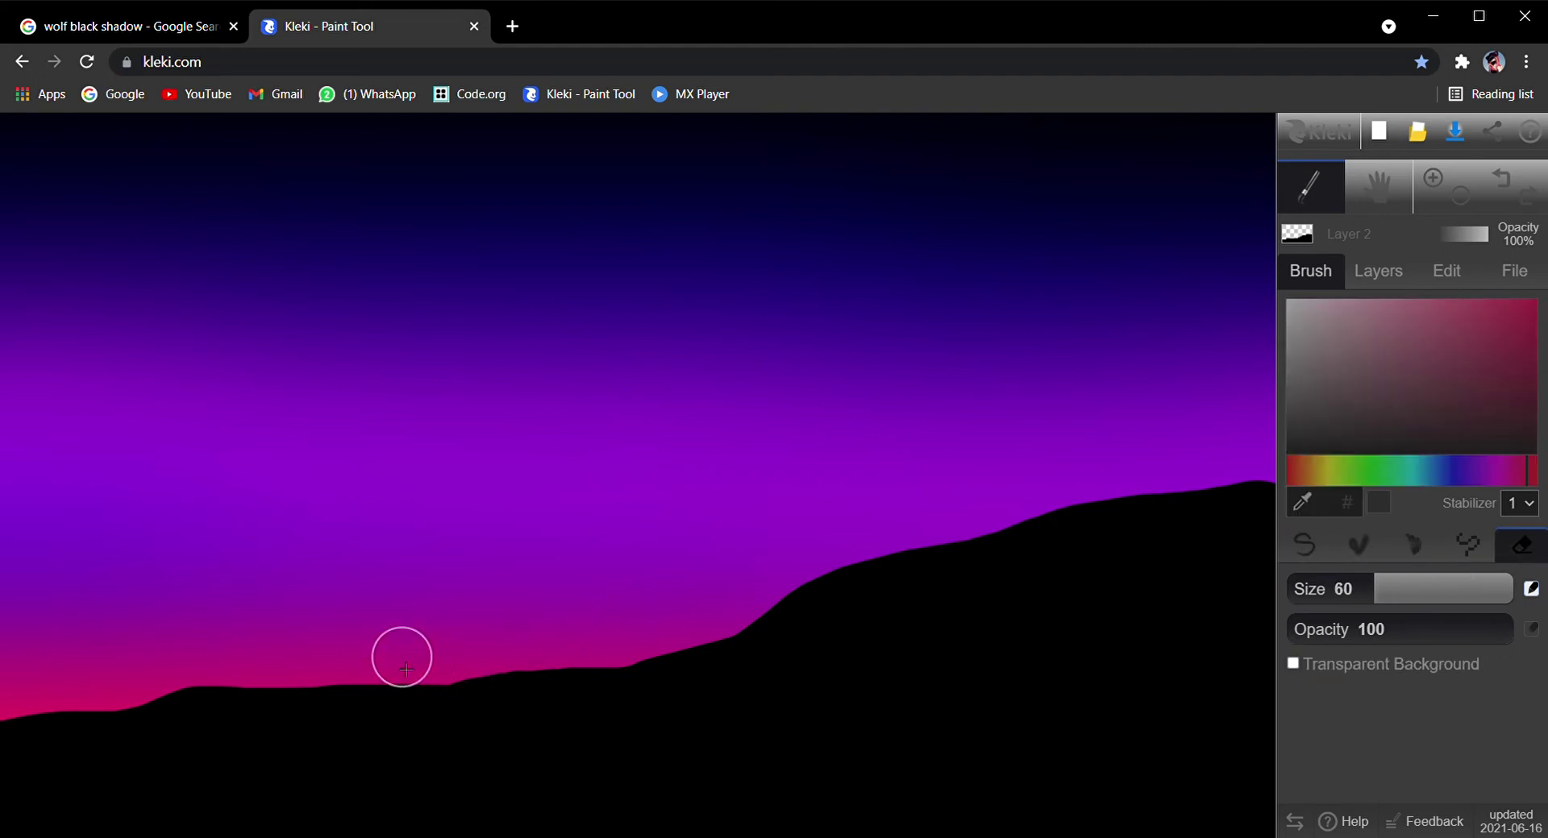
drag(15, 720, 605, 653)
mouse_move(211, 705)
mouse_down()
mouse_move(422, 715)
mouse_move(678, 680)
mouse_move(903, 586)
mouse_move(1271, 551)
mouse_move(1220, 515)
mouse_move(708, 594)
mouse_move(1220, 470)
mouse_up()
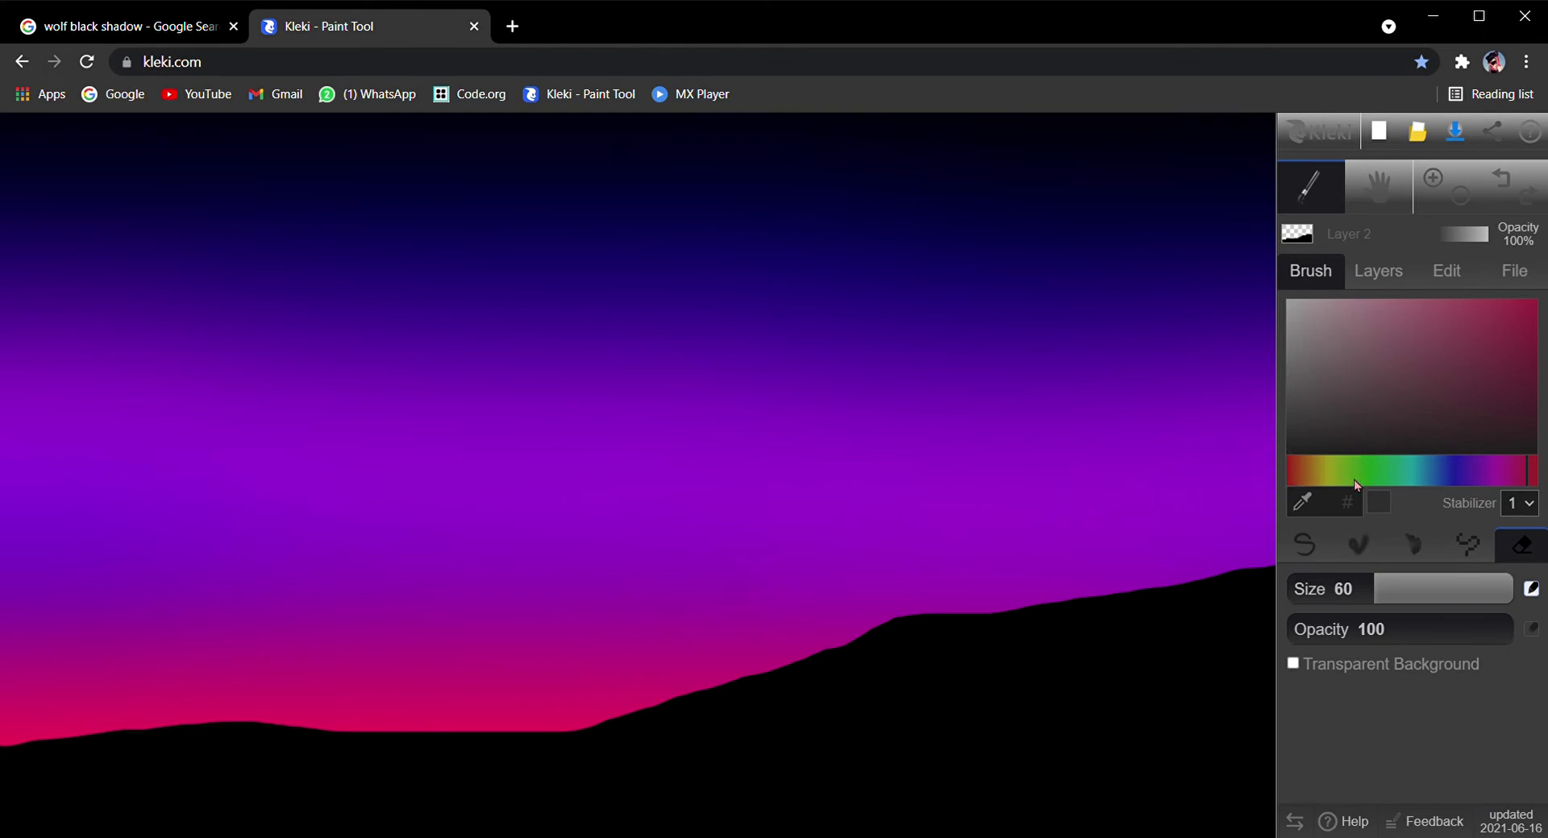
click(1305, 545)
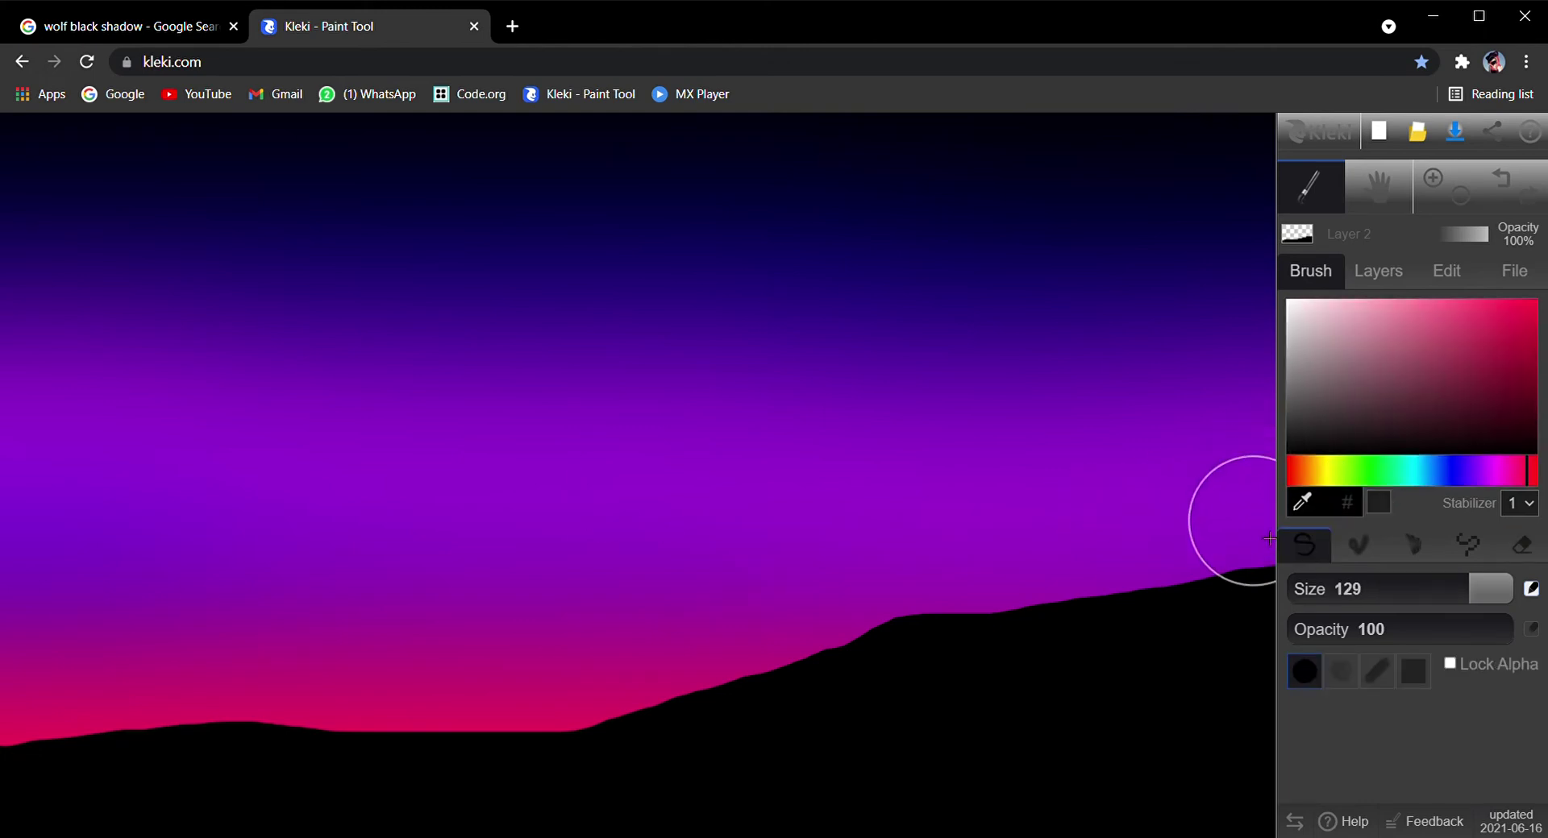
mouse_move(1264, 609)
mouse_down()
mouse_move(999, 642)
mouse_move(739, 733)
mouse_move(186, 822)
mouse_up()
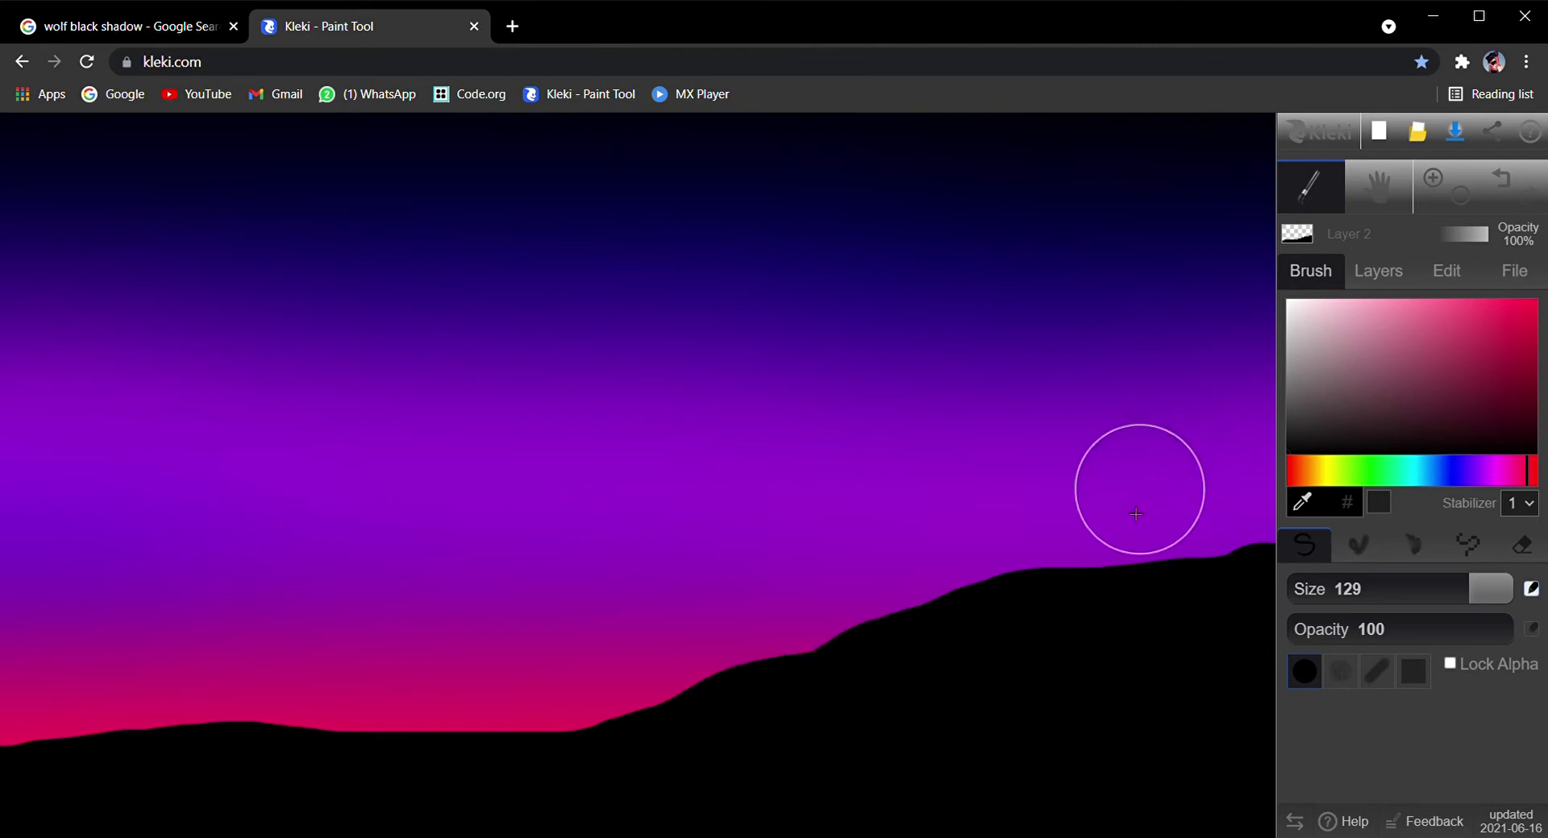
Step: Import the copied wolf silhouette as a new layer, shrunk to about half size and seated on the hill's right slope
key(ctrl+v)
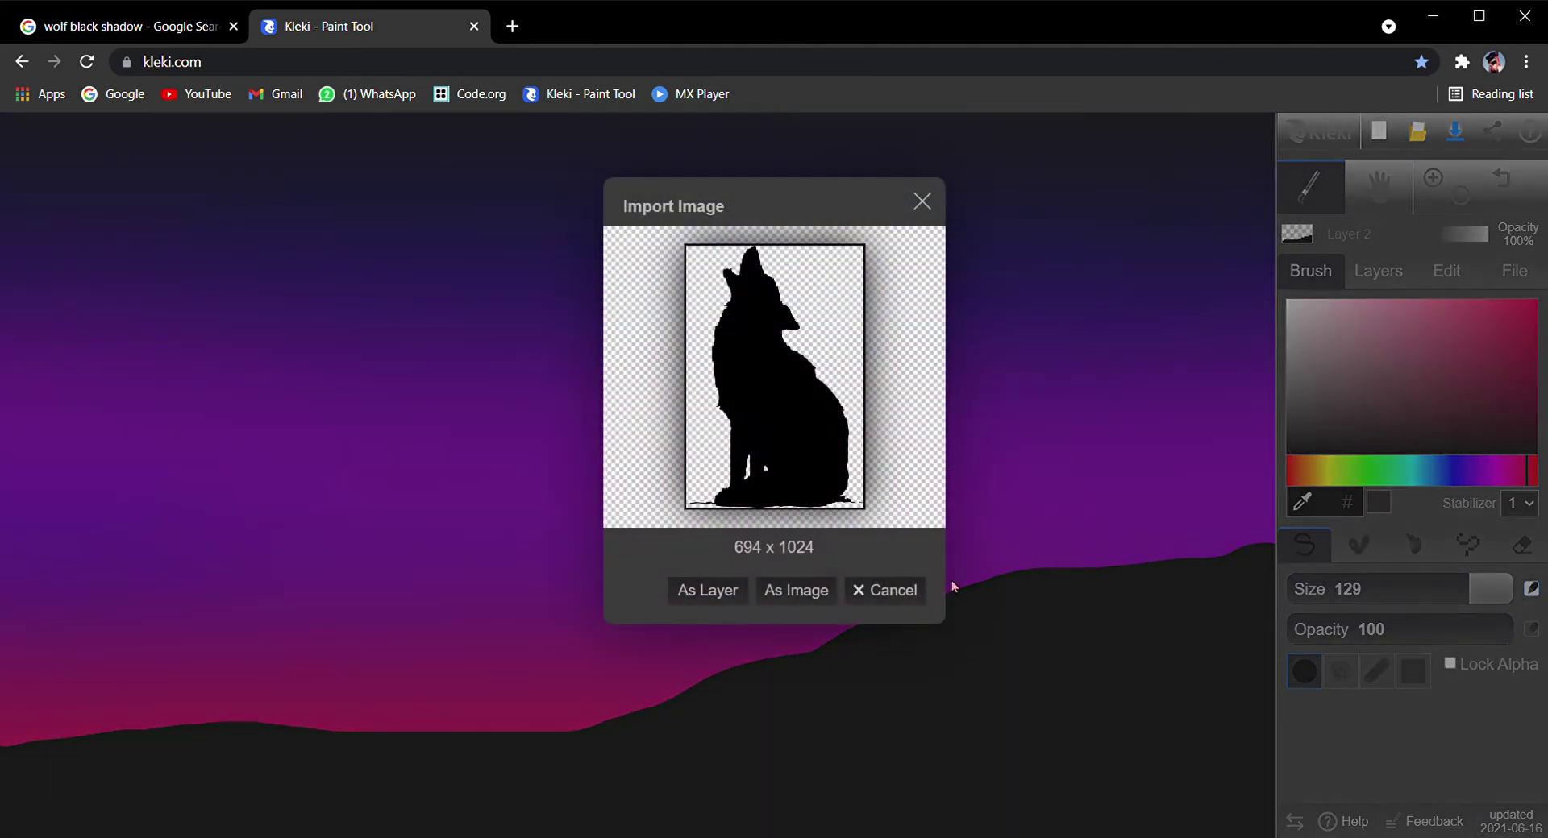
click(744, 601)
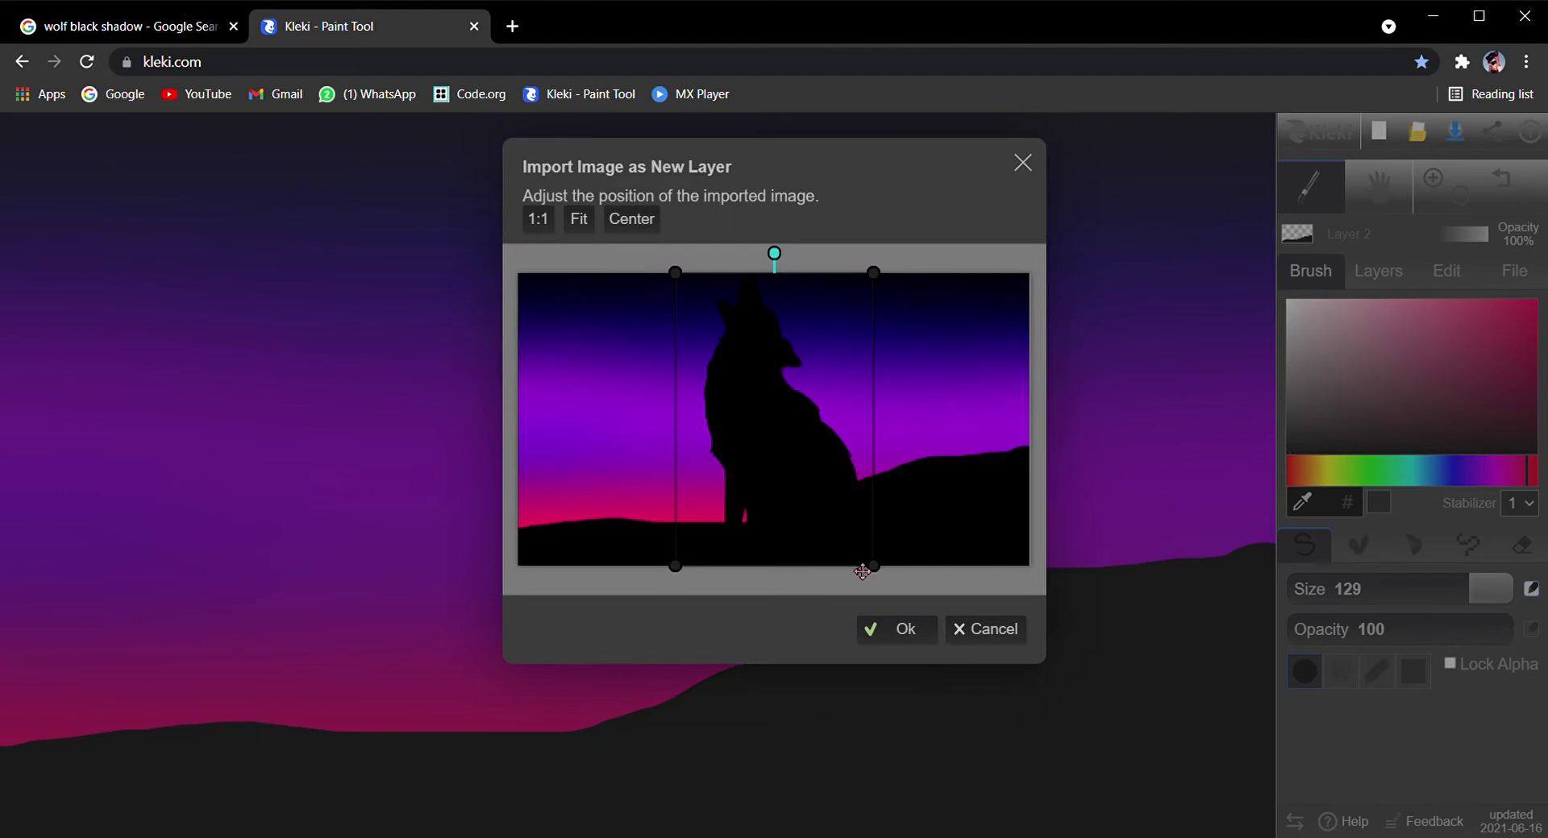
drag(877, 571, 750, 452)
drag(713, 379, 896, 447)
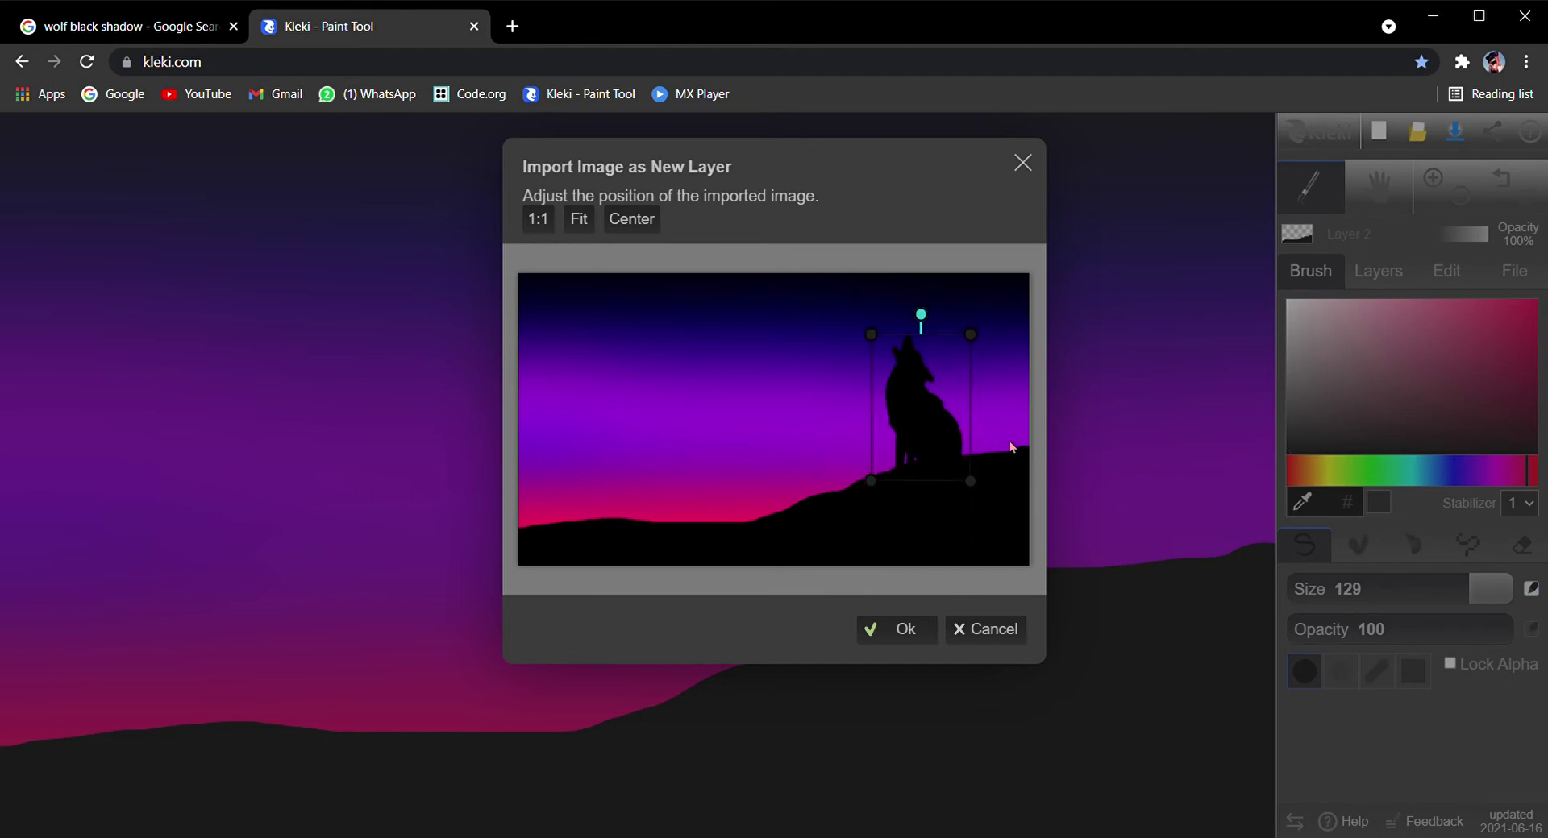
click(927, 632)
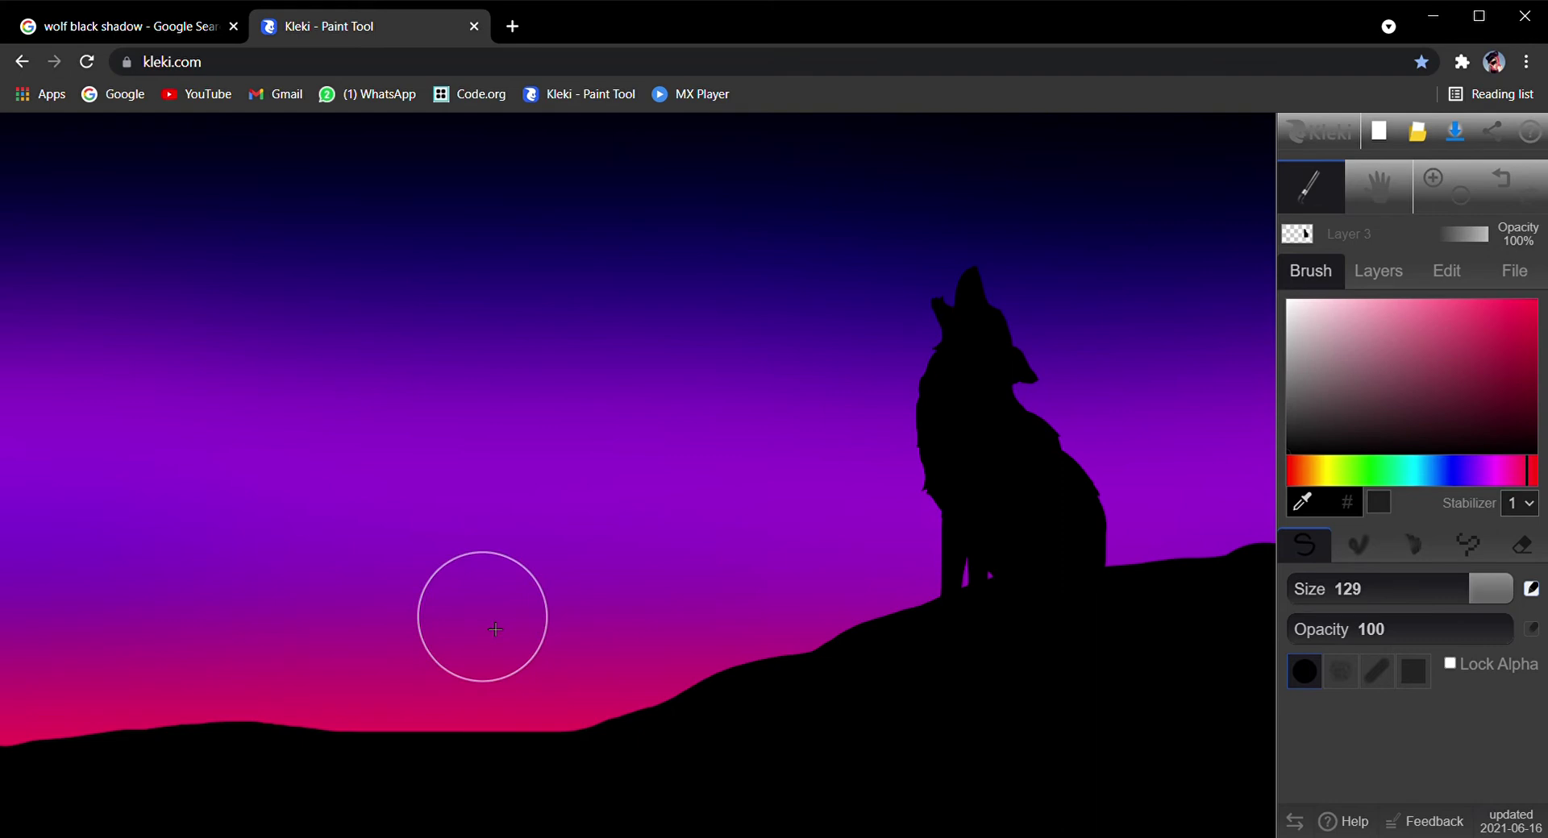
Step: Paint a light grey (#dad7d8) full moon in the upper left part of the sky with the brush at size 142
mouse_move(1362, 383)
mouse_down()
mouse_move(1400, 352)
mouse_move(1254, 284)
mouse_up()
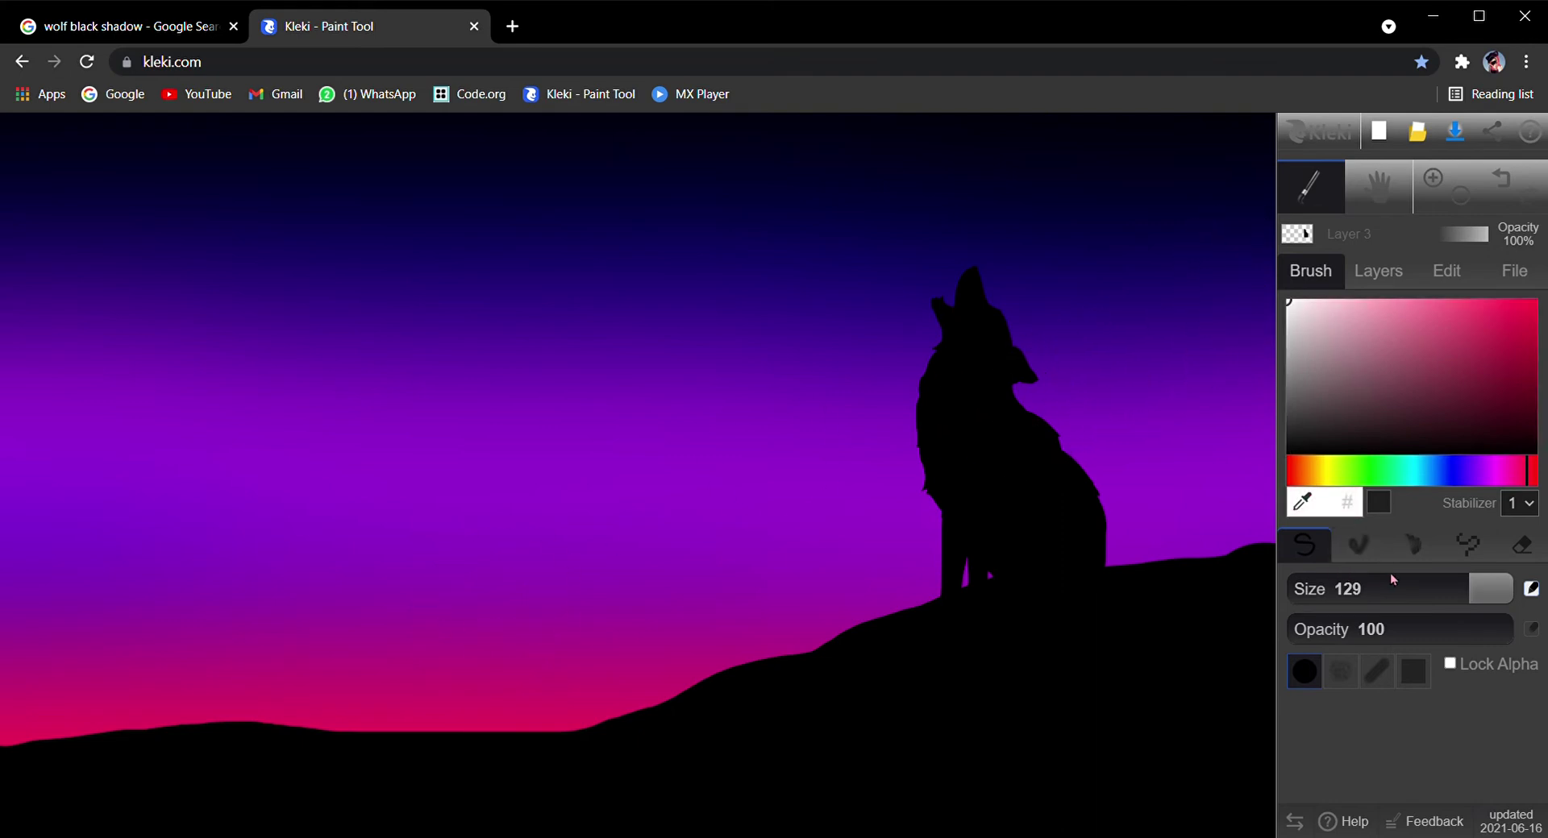
drag(1298, 318, 1301, 333)
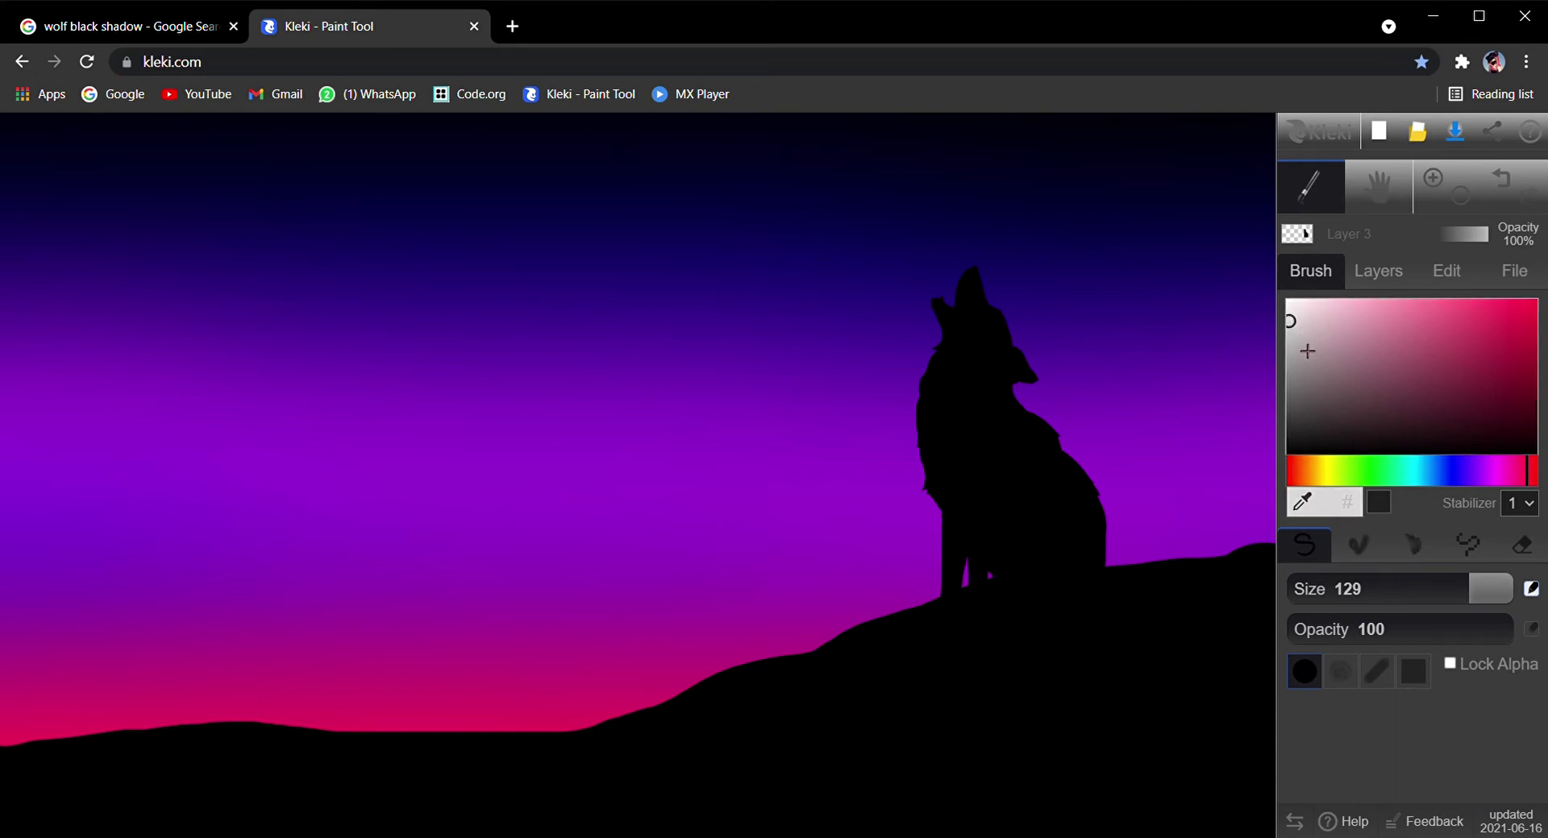
click(1347, 506)
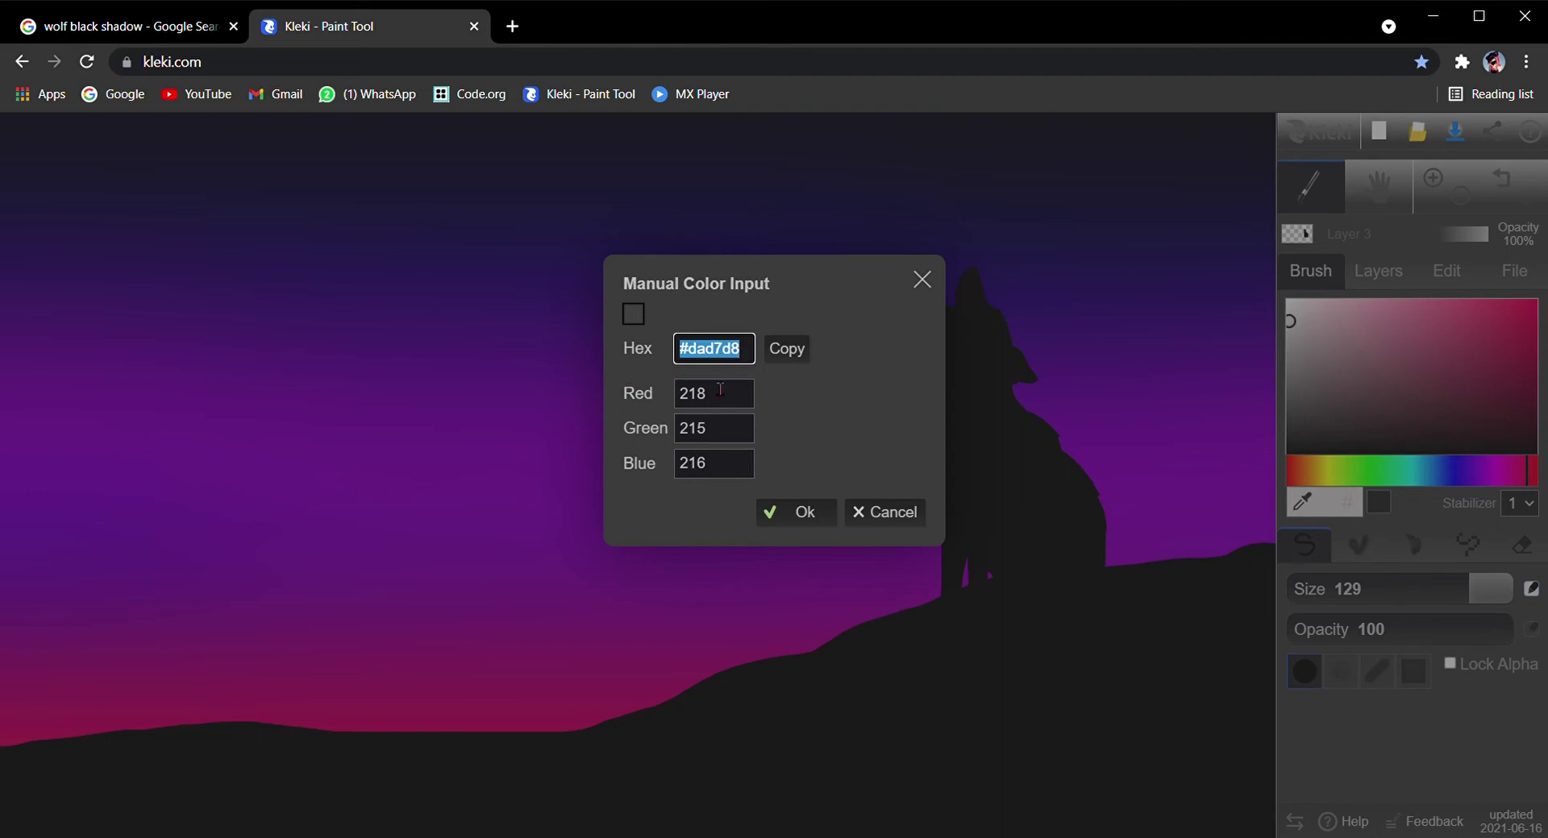
click(861, 512)
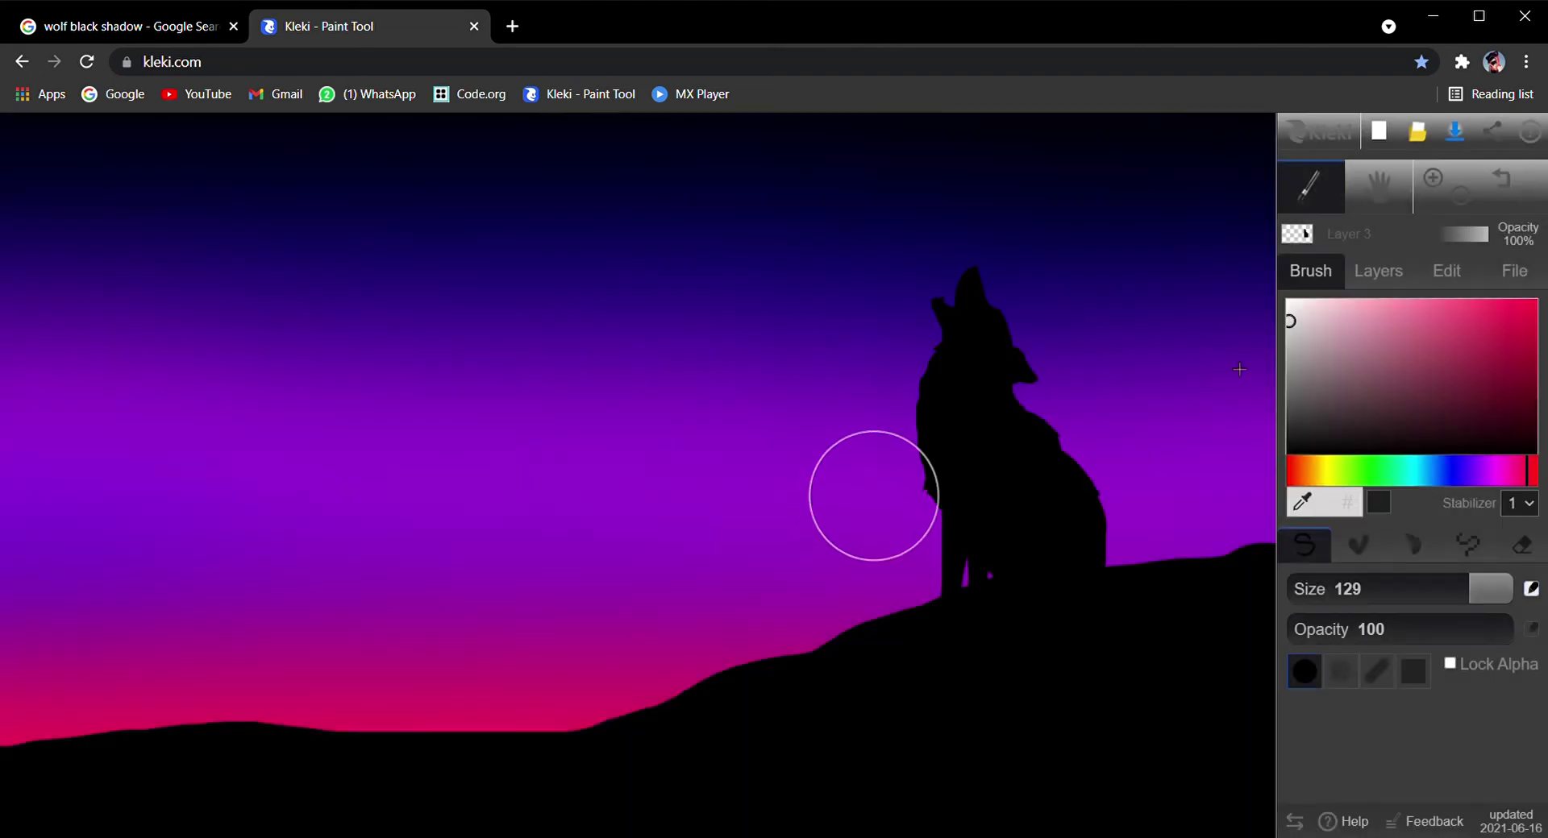
mouse_move(1482, 604)
mouse_down()
mouse_move(1498, 604)
mouse_move(1466, 603)
mouse_move(1488, 604)
mouse_up()
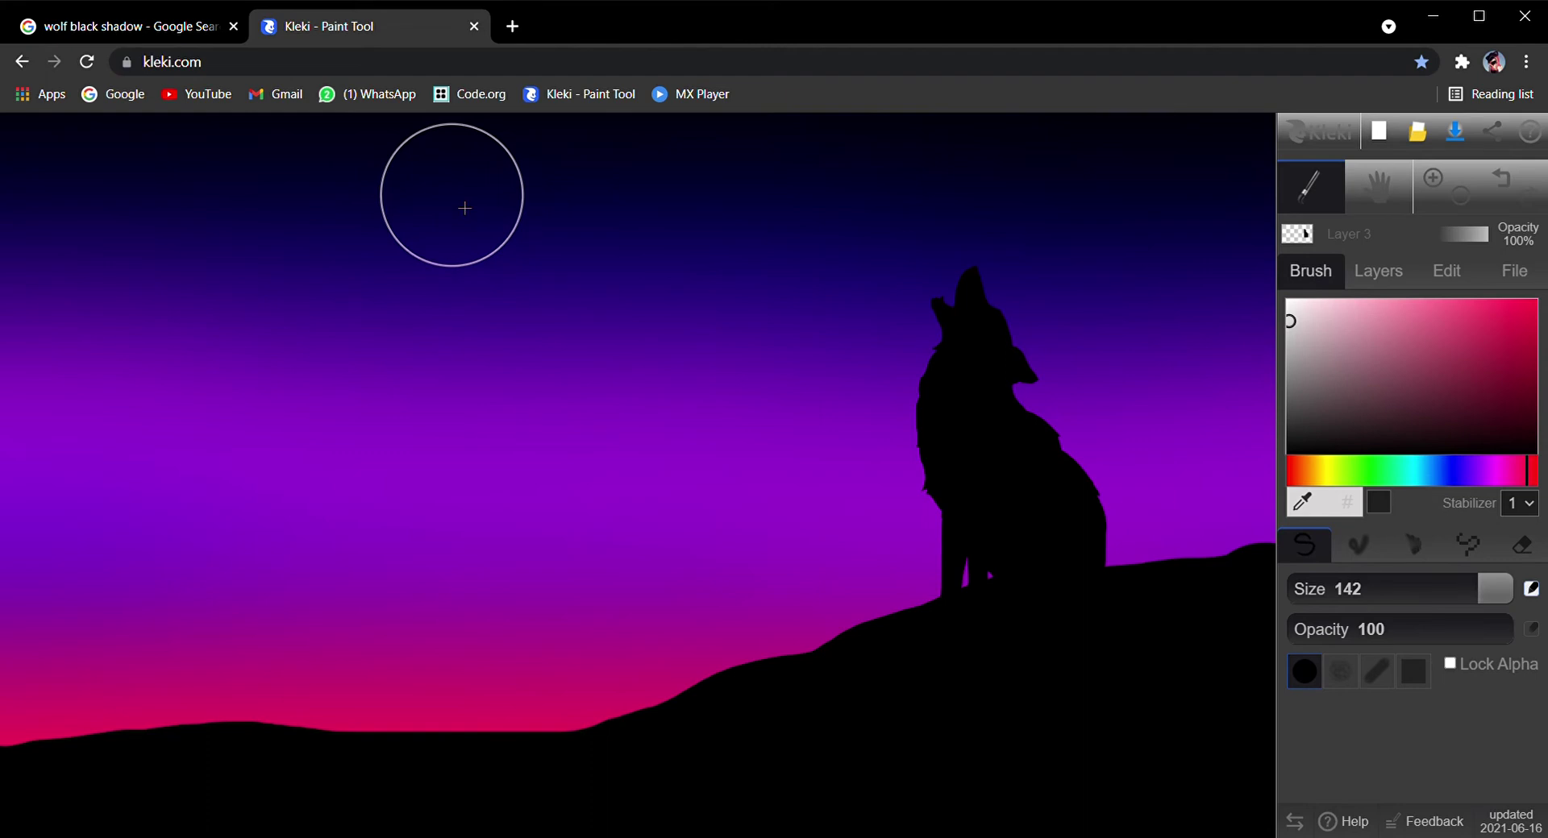
click(464, 208)
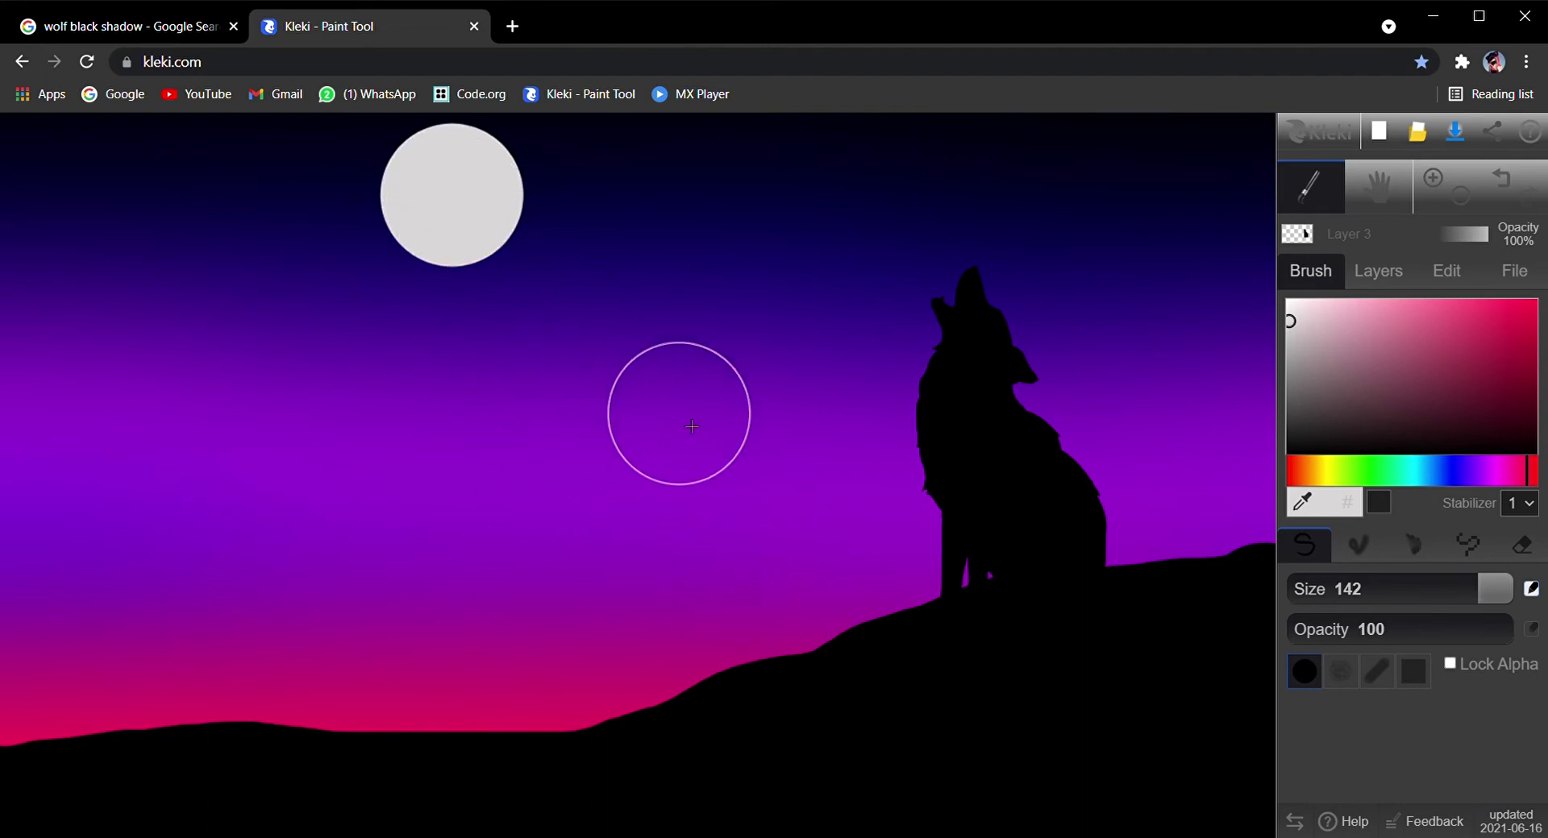
Step: Scatter small white stars across the sky around the moon and the wolf using the brush at size 8.5
mouse_move(1458, 589)
mouse_down()
mouse_move(1310, 601)
mouse_move(1354, 609)
mouse_move(1334, 614)
mouse_move(1322, 601)
mouse_up()
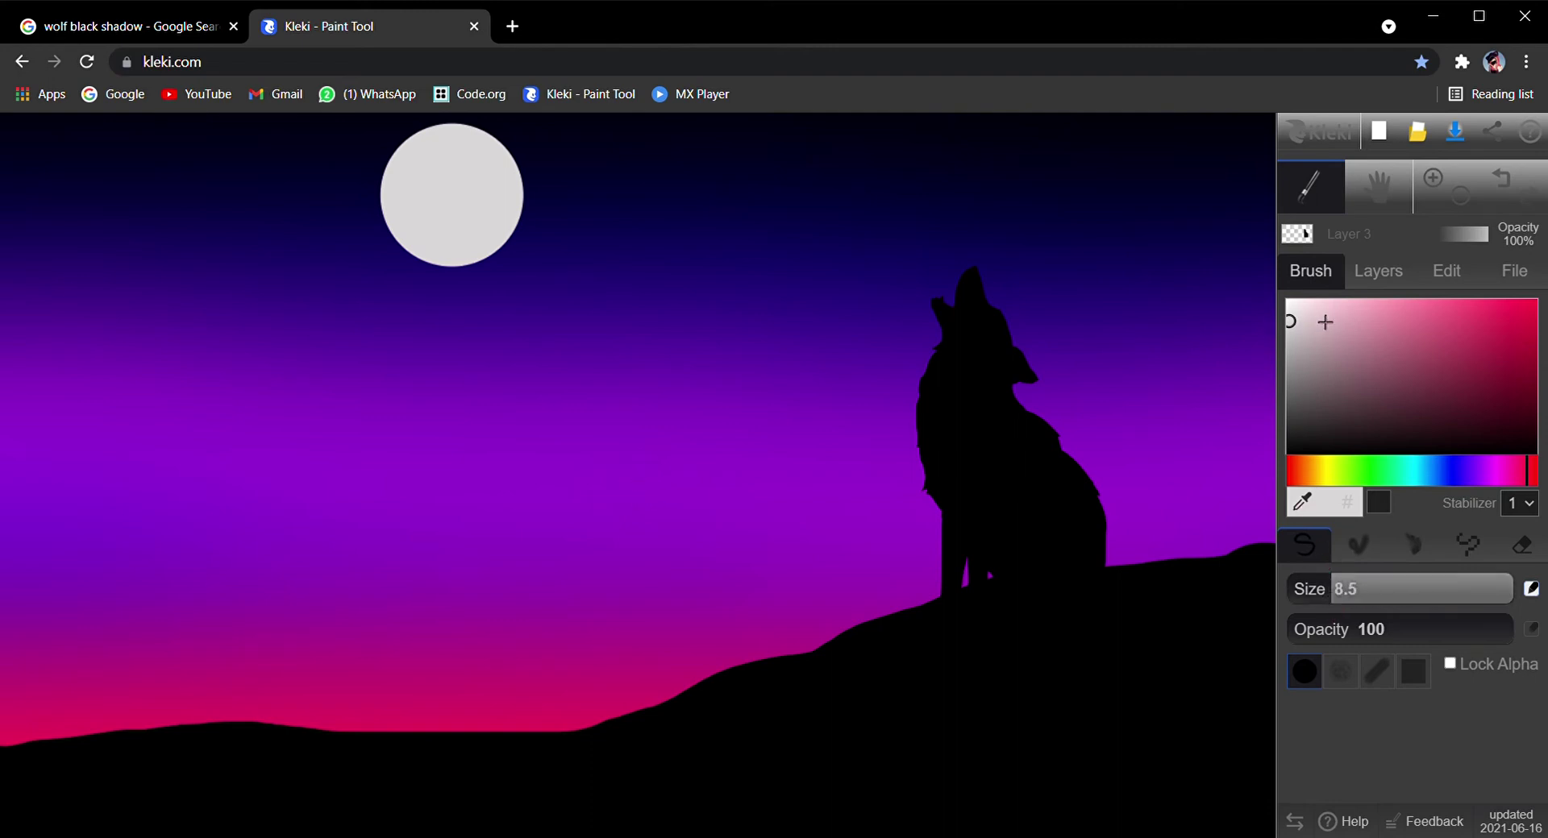
drag(1302, 344, 1288, 301)
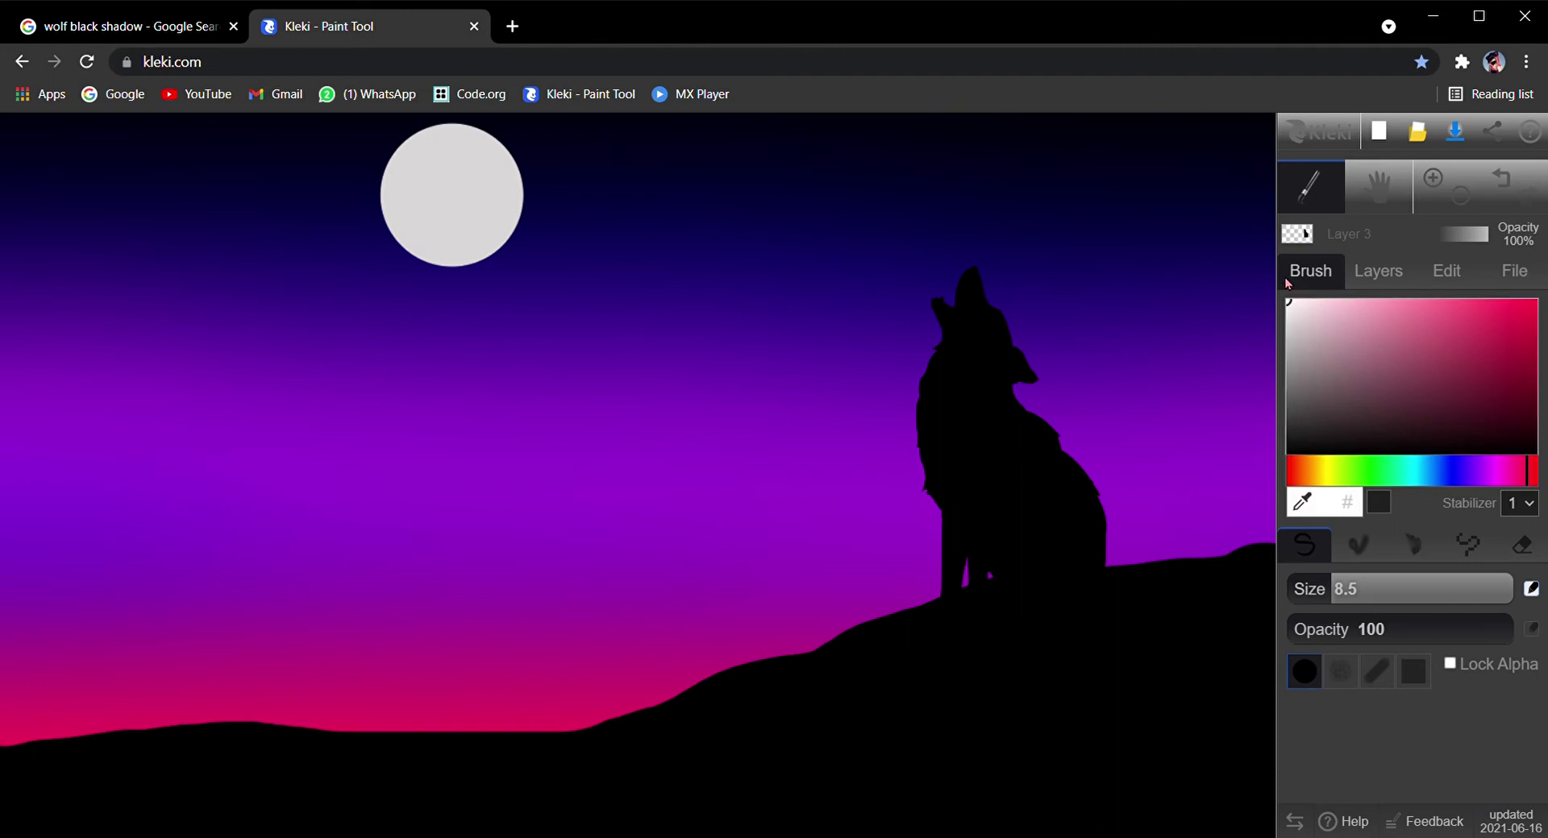
click(614, 210)
click(666, 147)
click(705, 274)
click(809, 213)
click(222, 186)
click(343, 128)
click(217, 145)
click(111, 133)
click(82, 159)
click(18, 140)
click(22, 276)
click(166, 193)
click(214, 446)
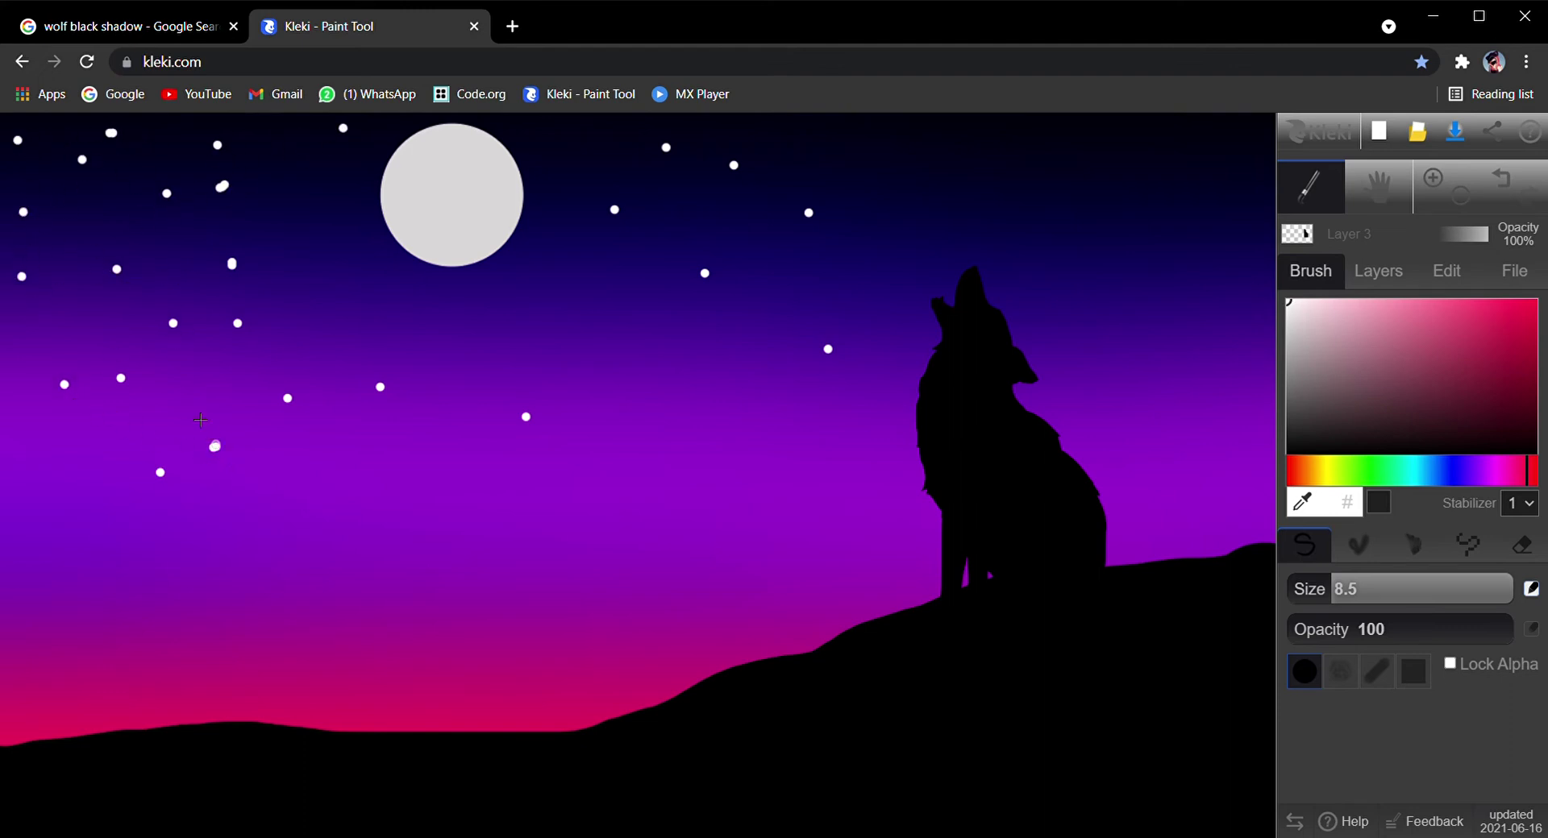
click(268, 217)
click(342, 170)
click(453, 302)
click(343, 256)
click(321, 166)
click(267, 123)
click(522, 291)
click(550, 224)
click(644, 187)
click(579, 286)
click(702, 318)
click(658, 228)
click(708, 203)
click(789, 215)
click(789, 162)
click(903, 150)
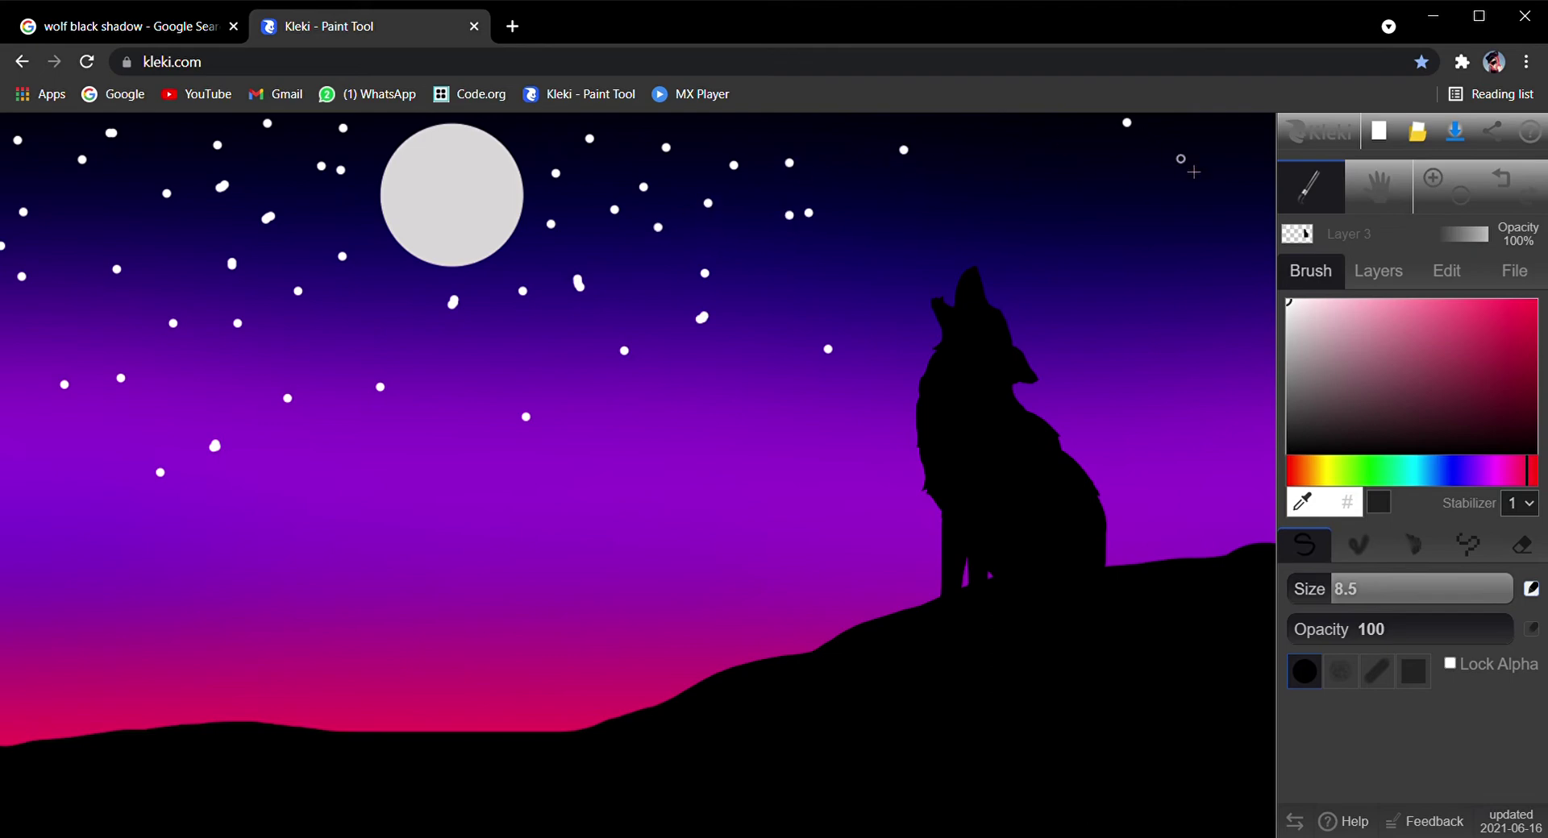
click(1002, 198)
click(1034, 137)
click(983, 151)
click(937, 239)
click(860, 194)
click(832, 143)
click(1140, 261)
click(1081, 198)
click(1030, 240)
click(1123, 190)
click(1246, 205)
click(1231, 160)
click(1201, 137)
click(1234, 254)
click(1071, 305)
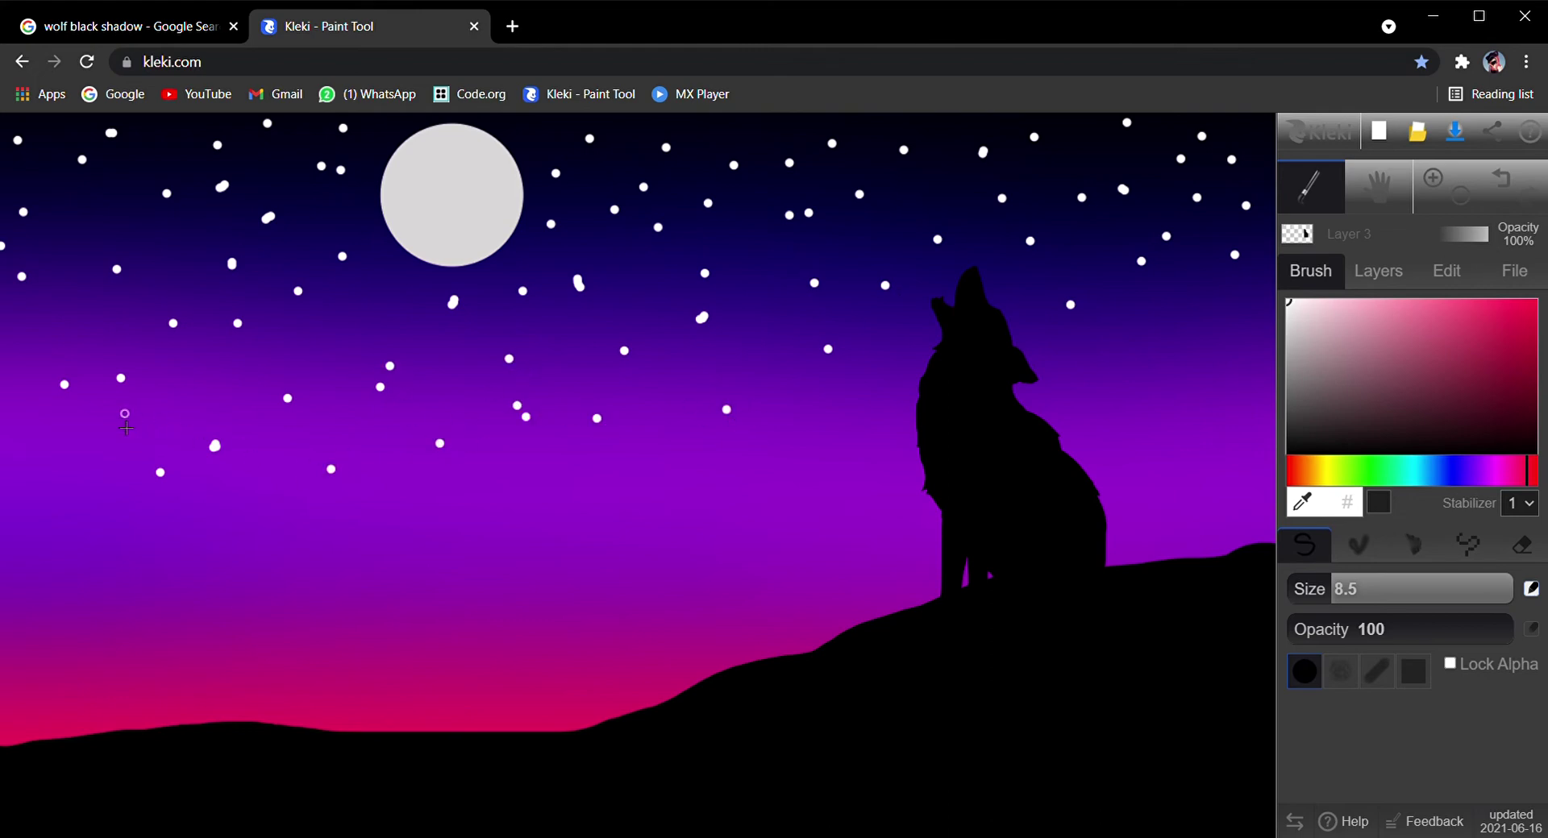
click(1108, 379)
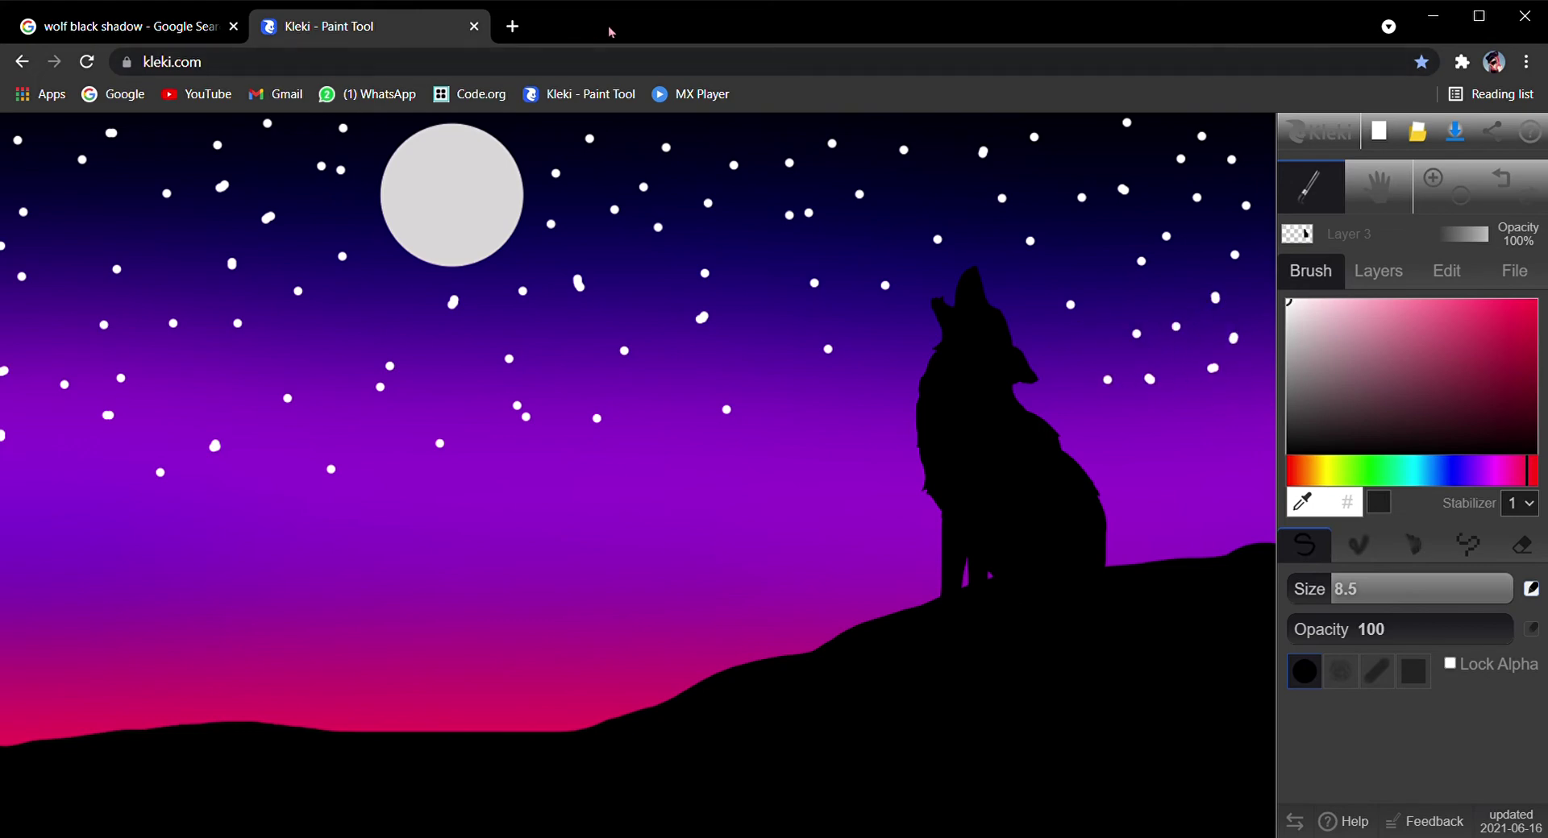
Step: Search Google Images in a new browser tab for "rabbit white shadow" and filter the results to transparent images
click(513, 26)
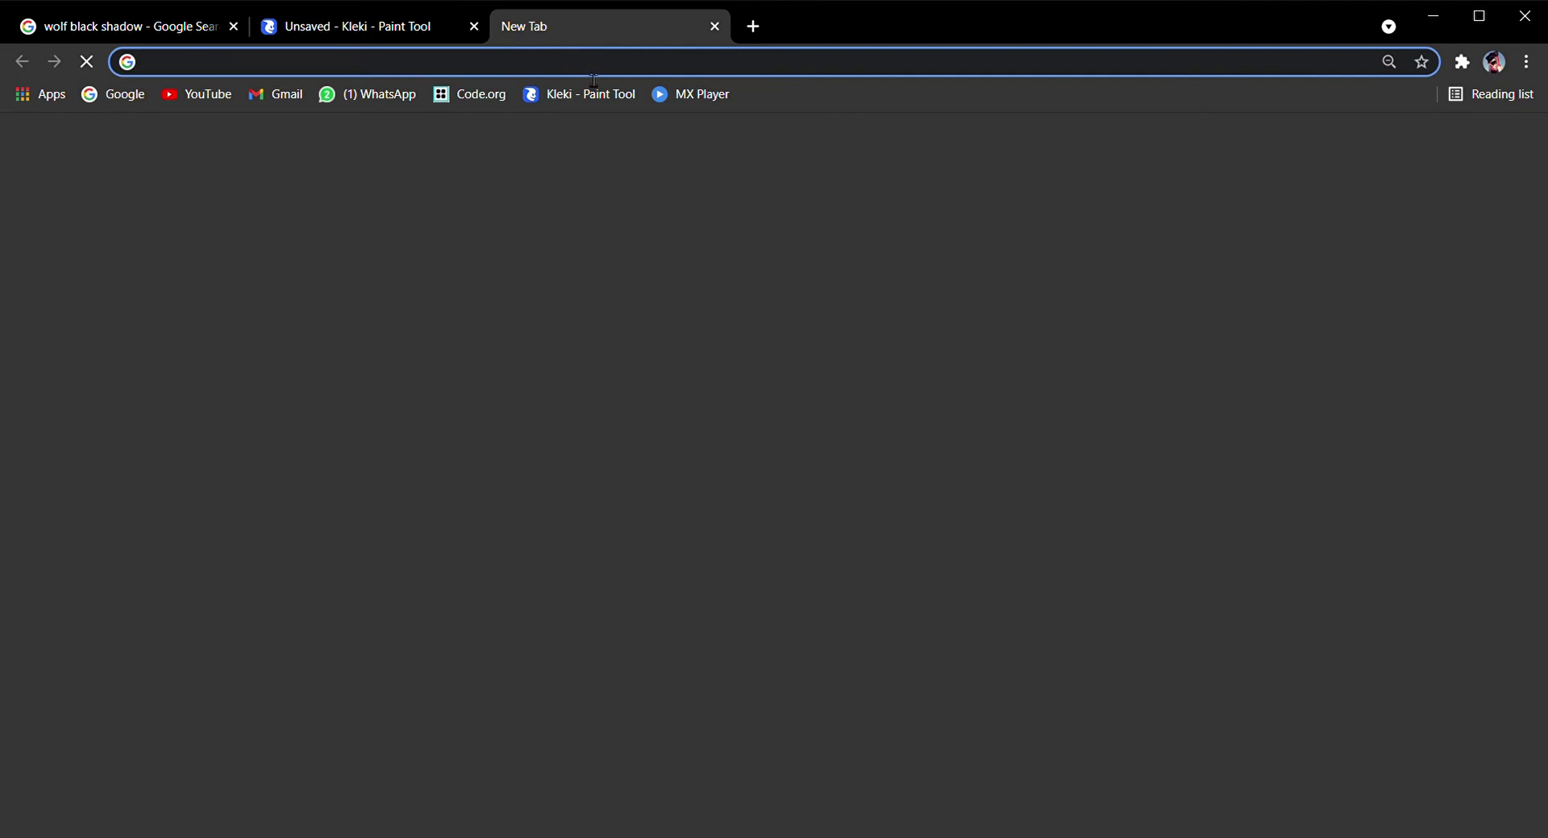
click(578, 76)
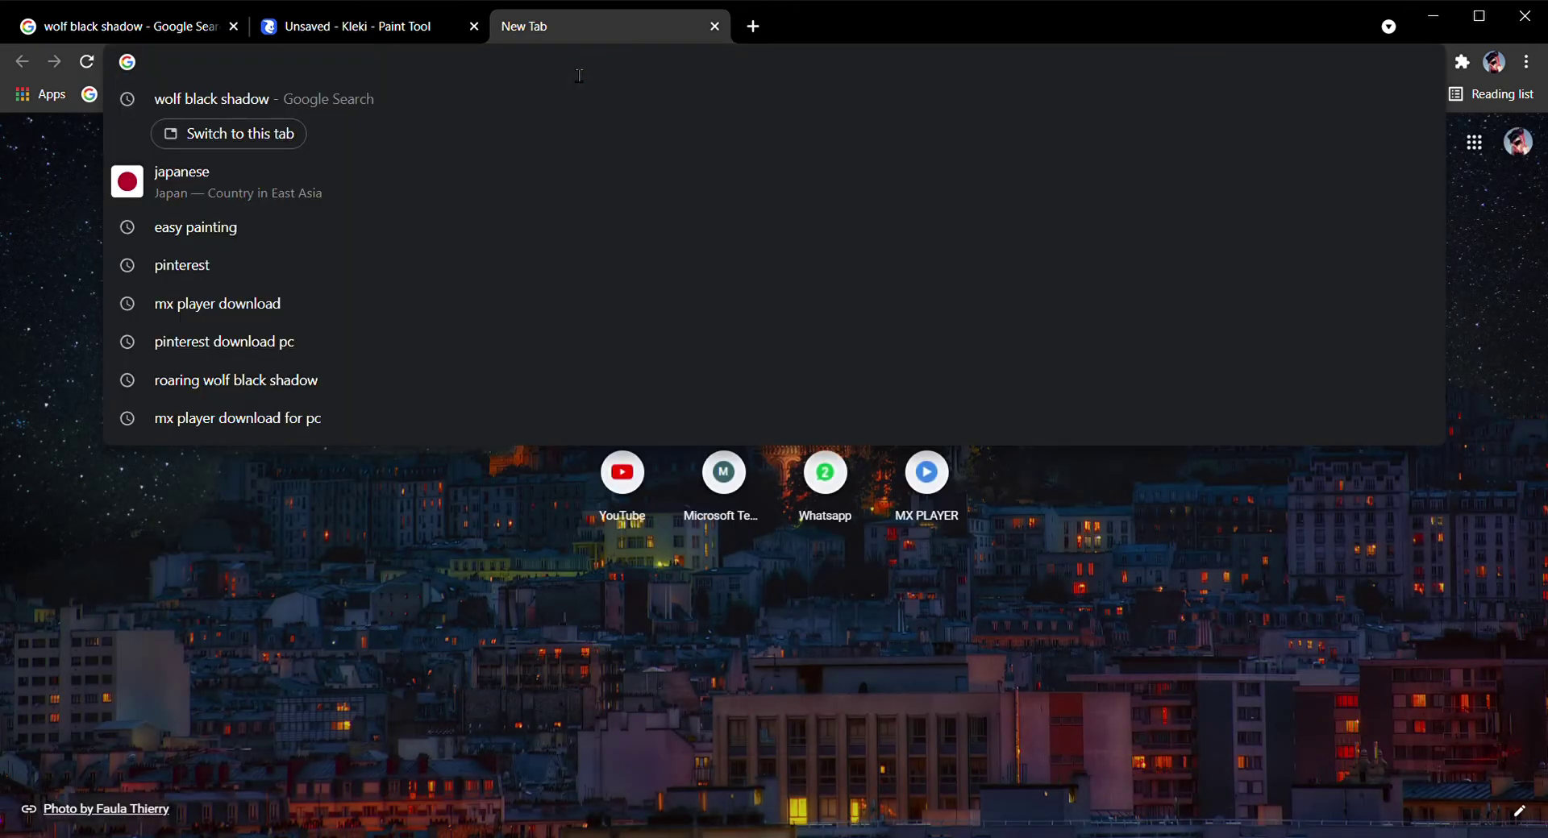
text(wh)
key(BackSpace)
key(BackSpace)
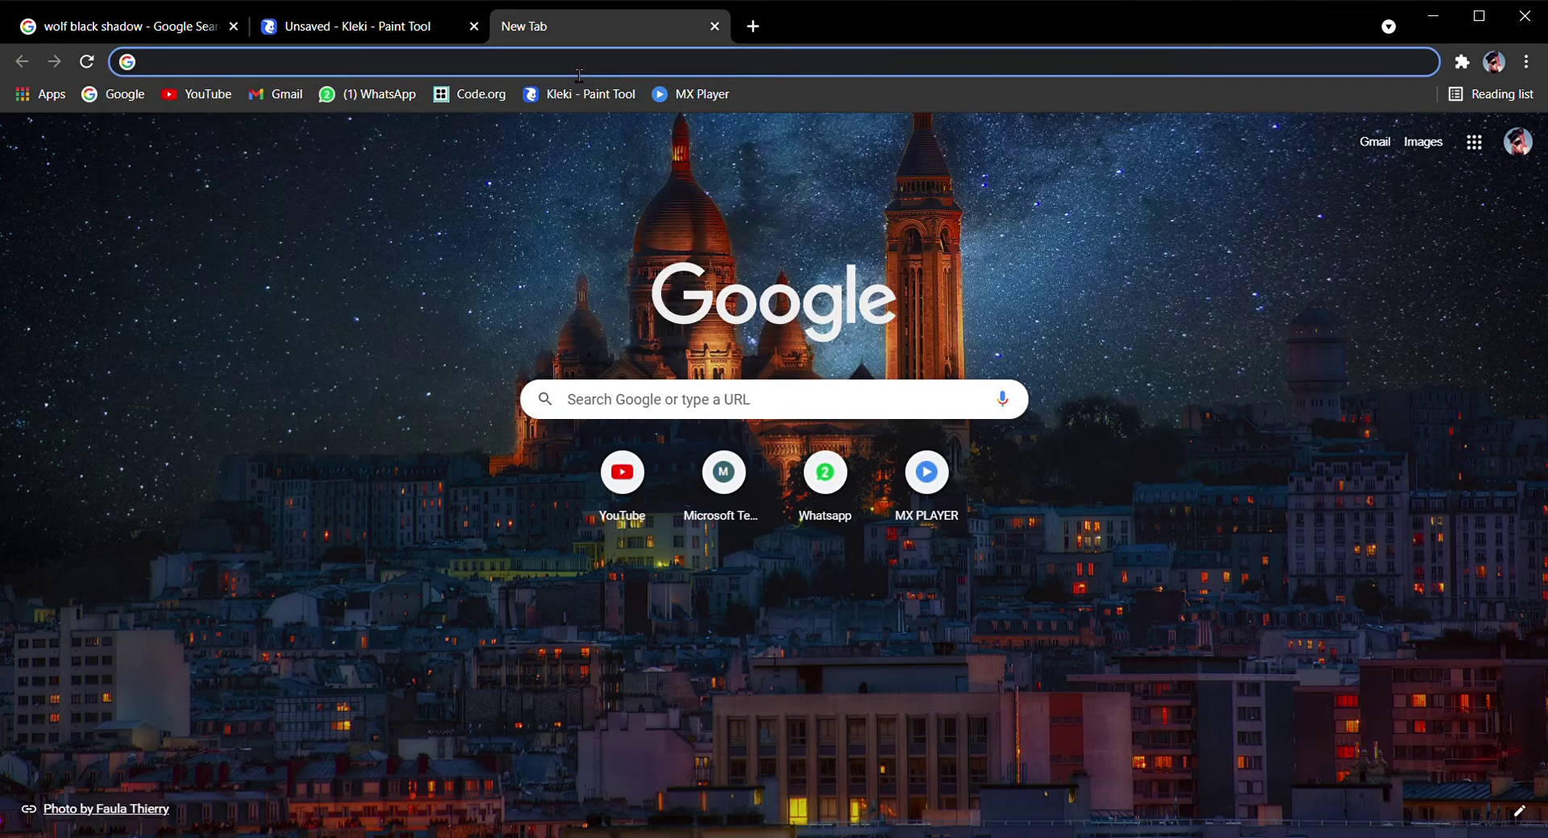
text(rabbit)
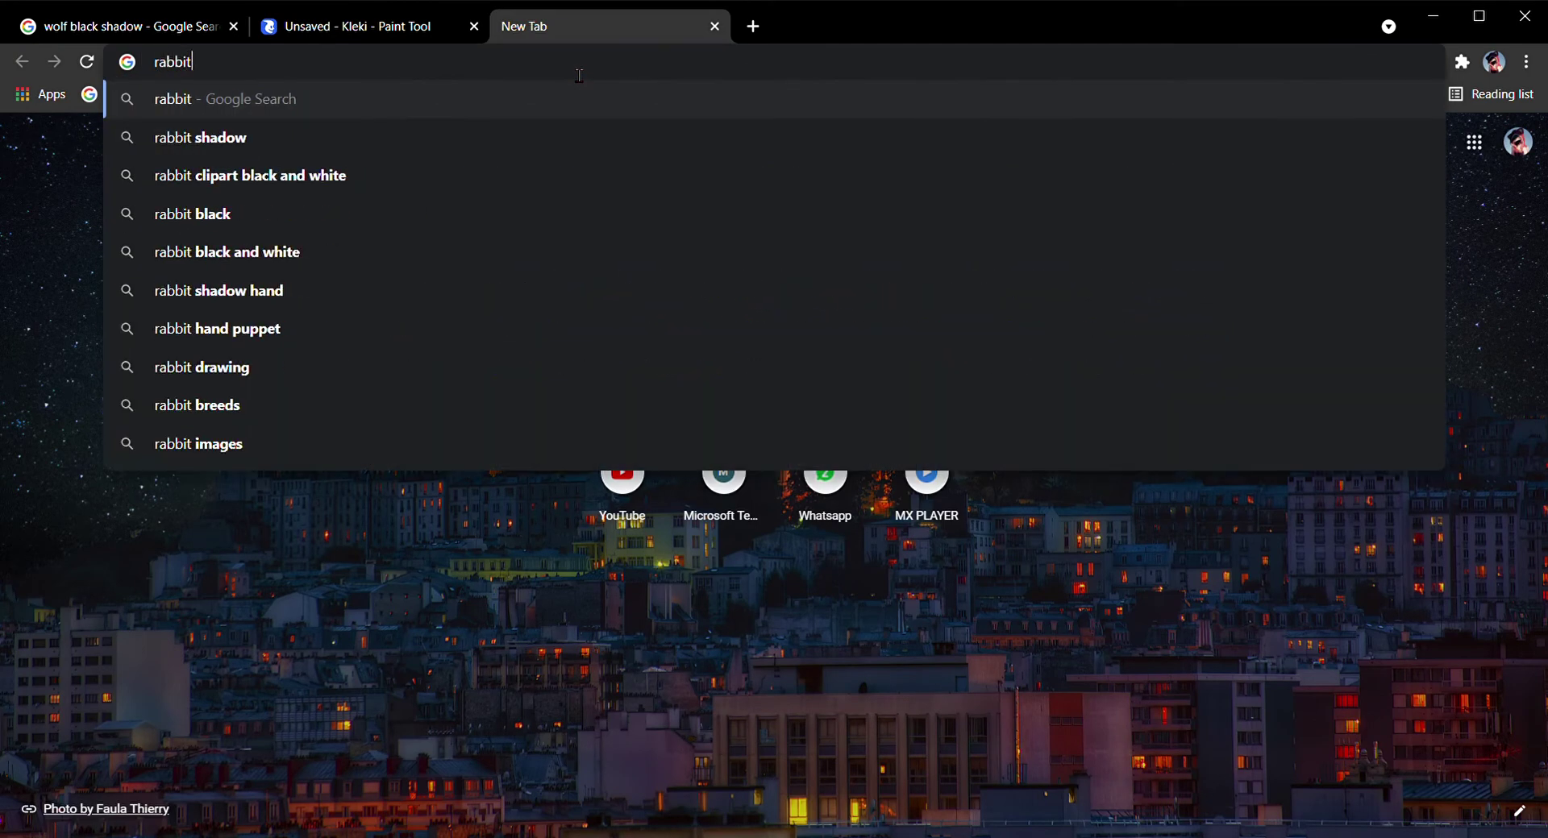
text( white)
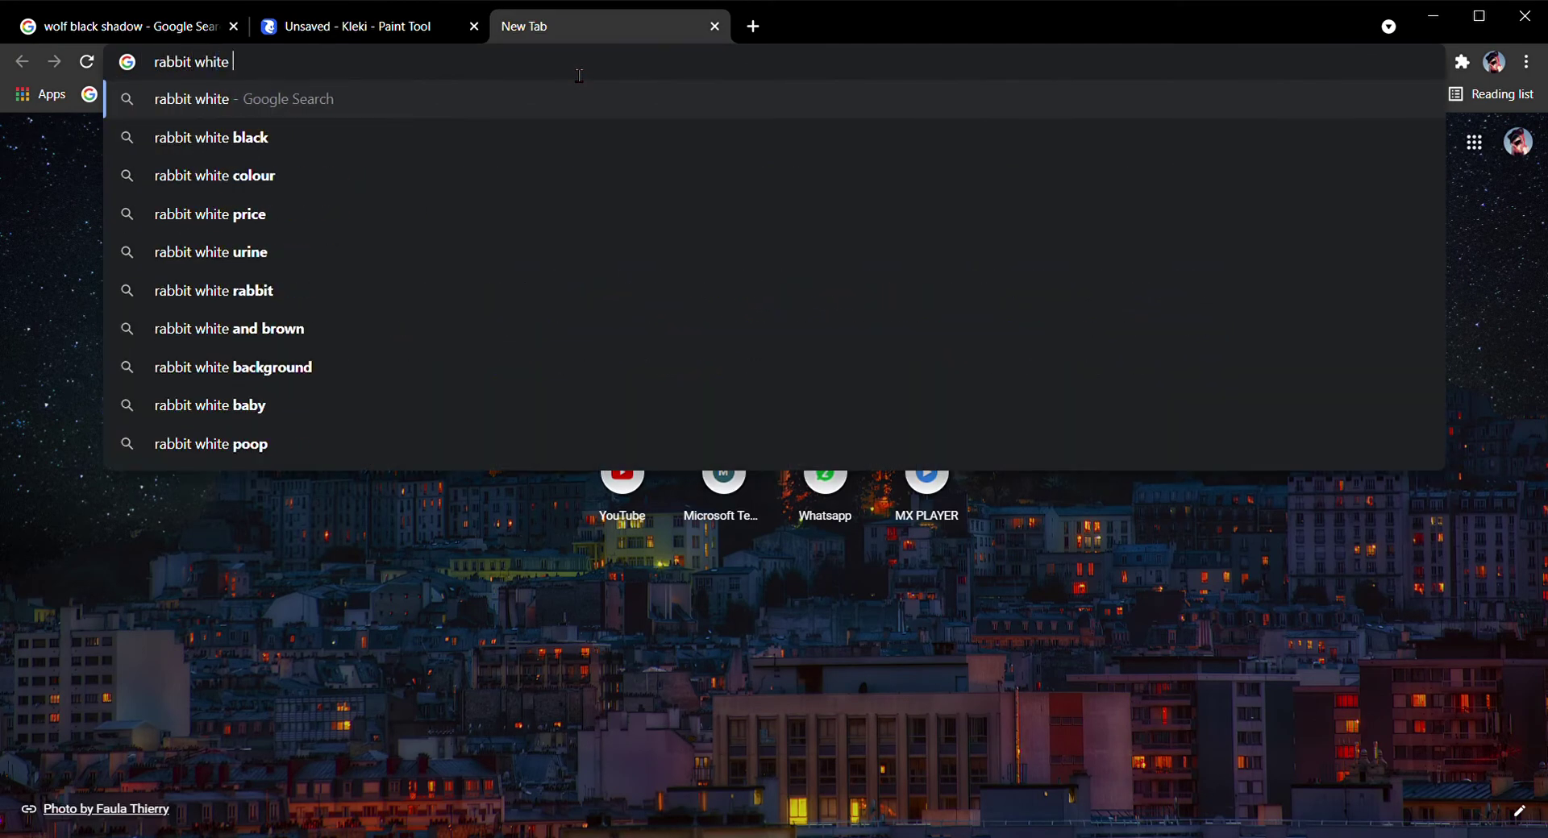
text( shadow)
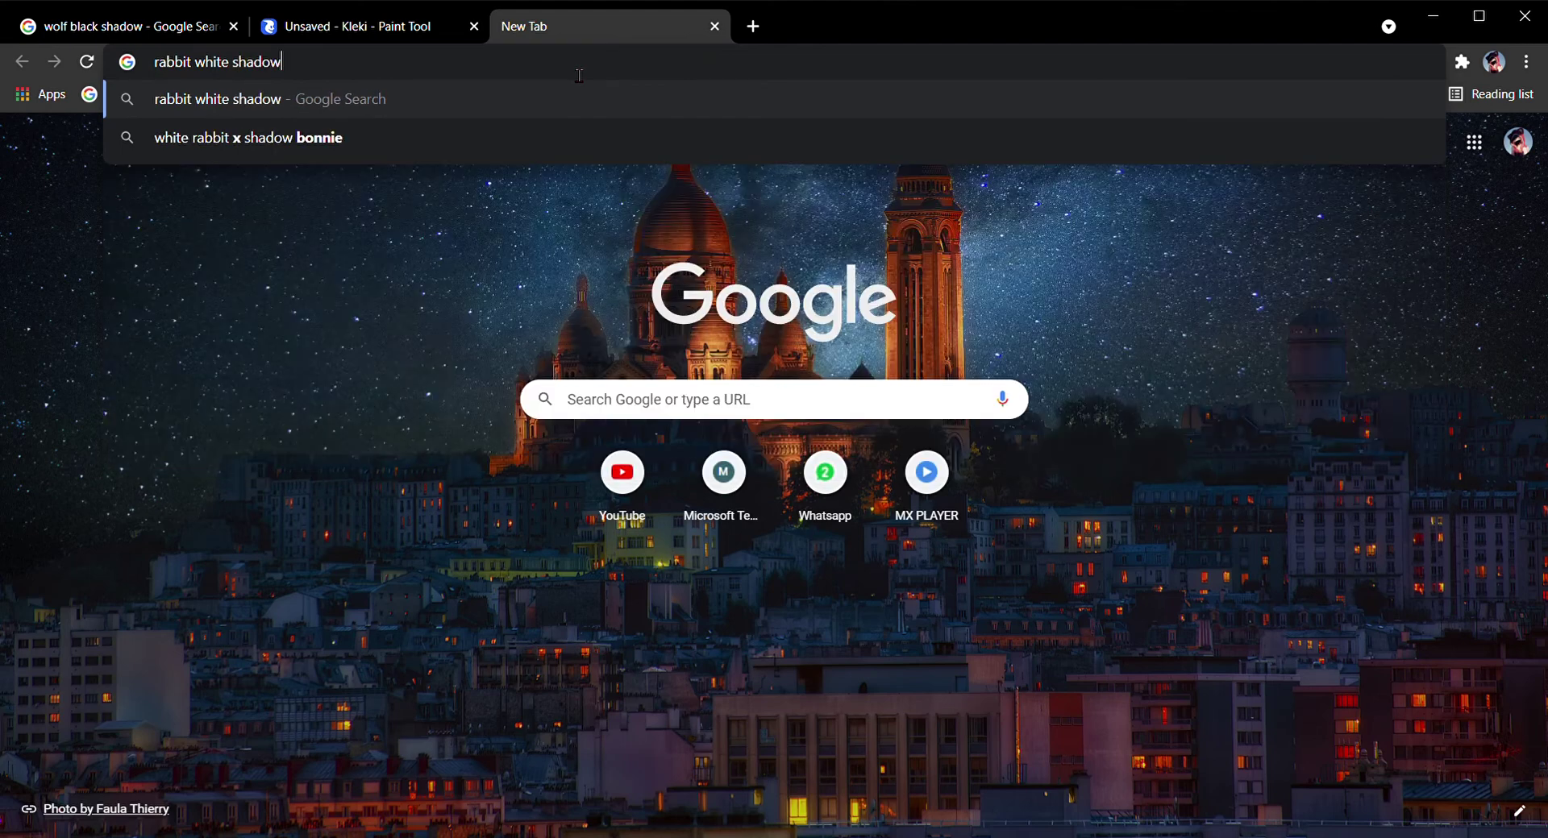
key(Return)
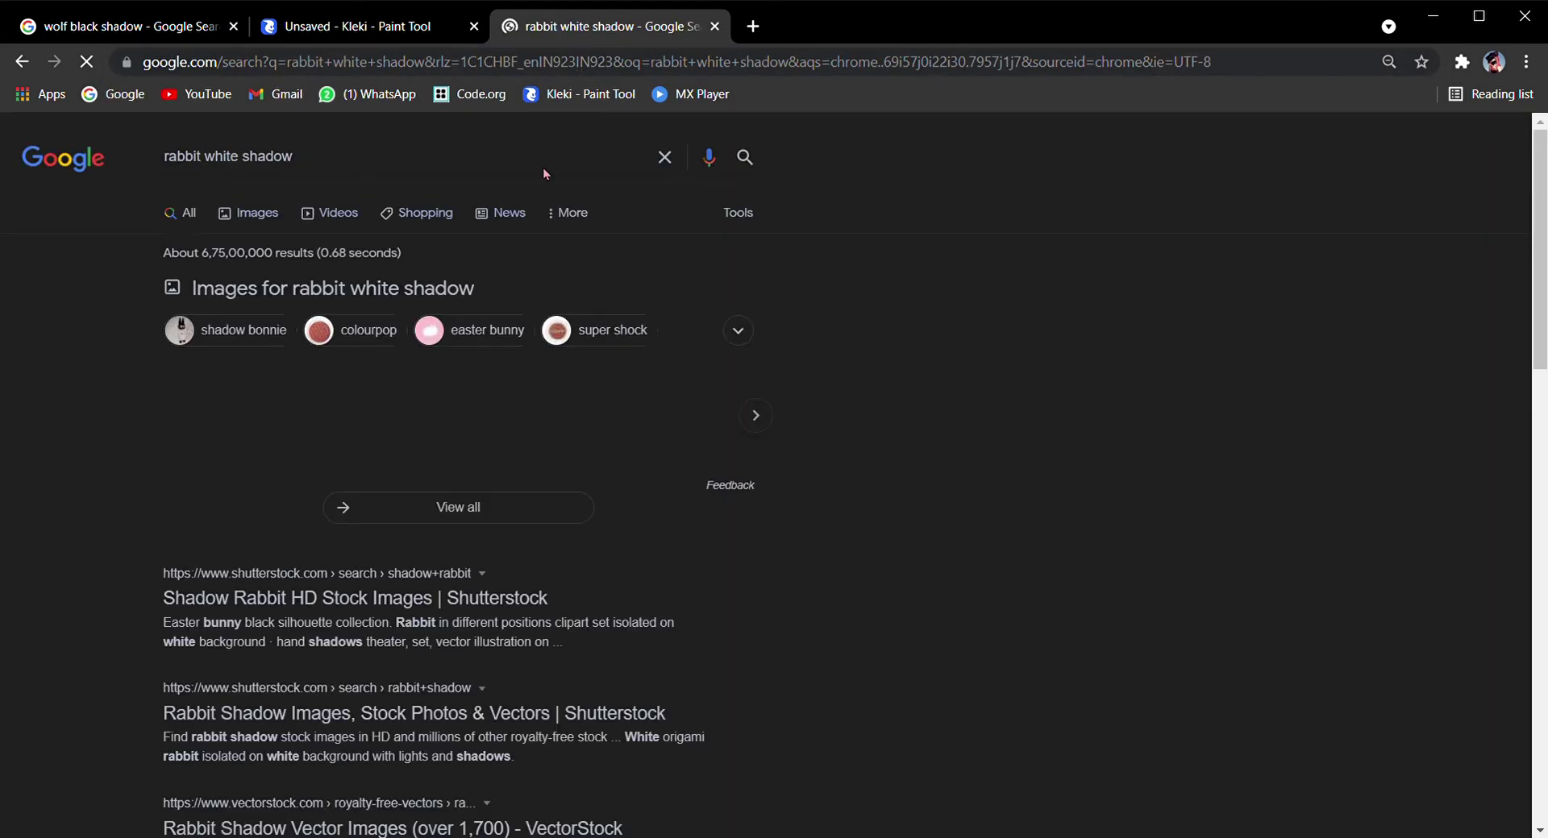
click(263, 217)
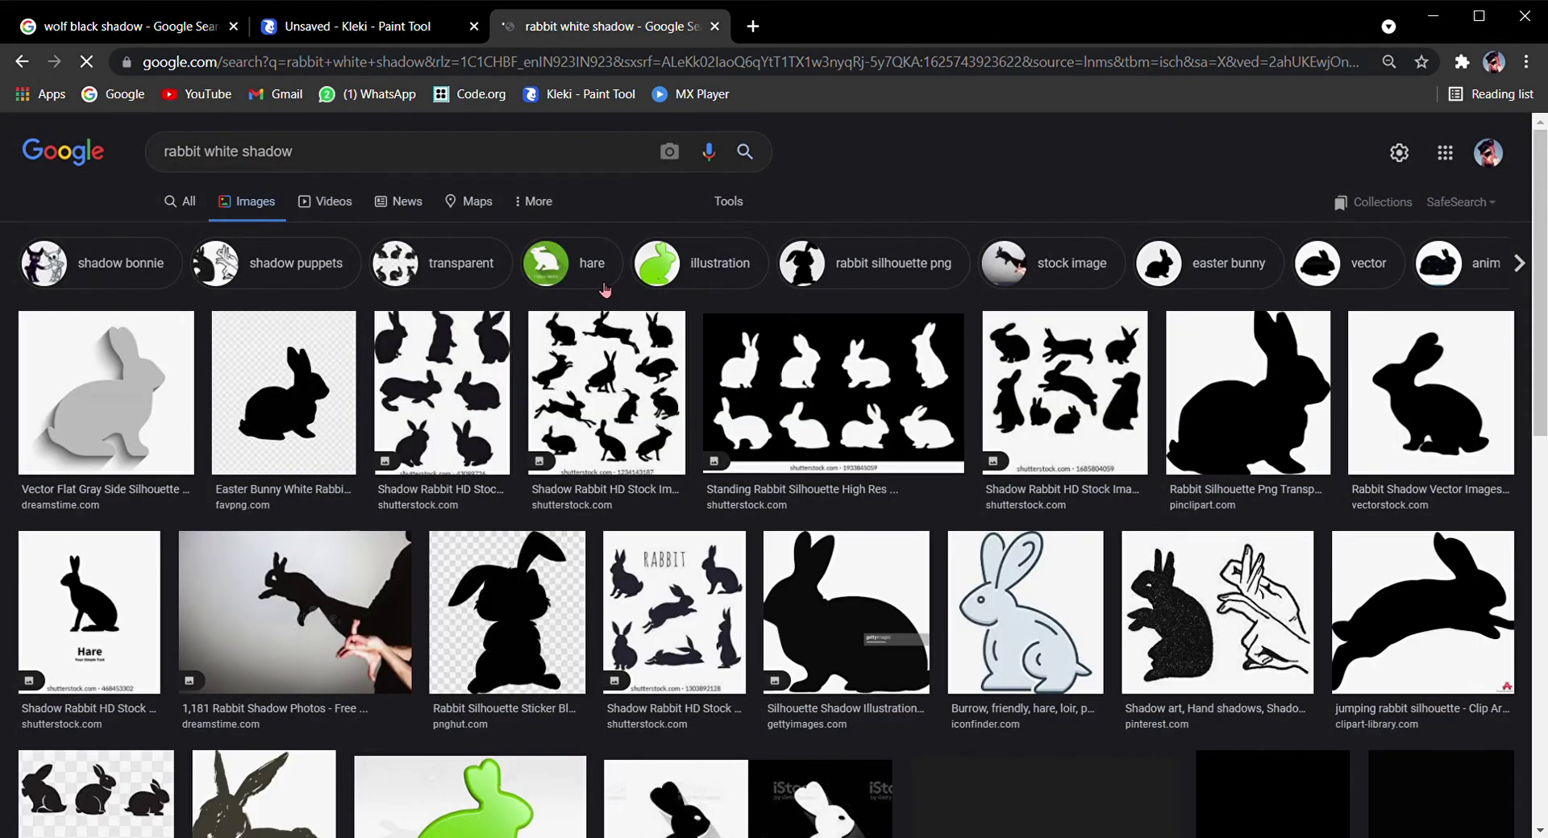
click(750, 207)
click(244, 238)
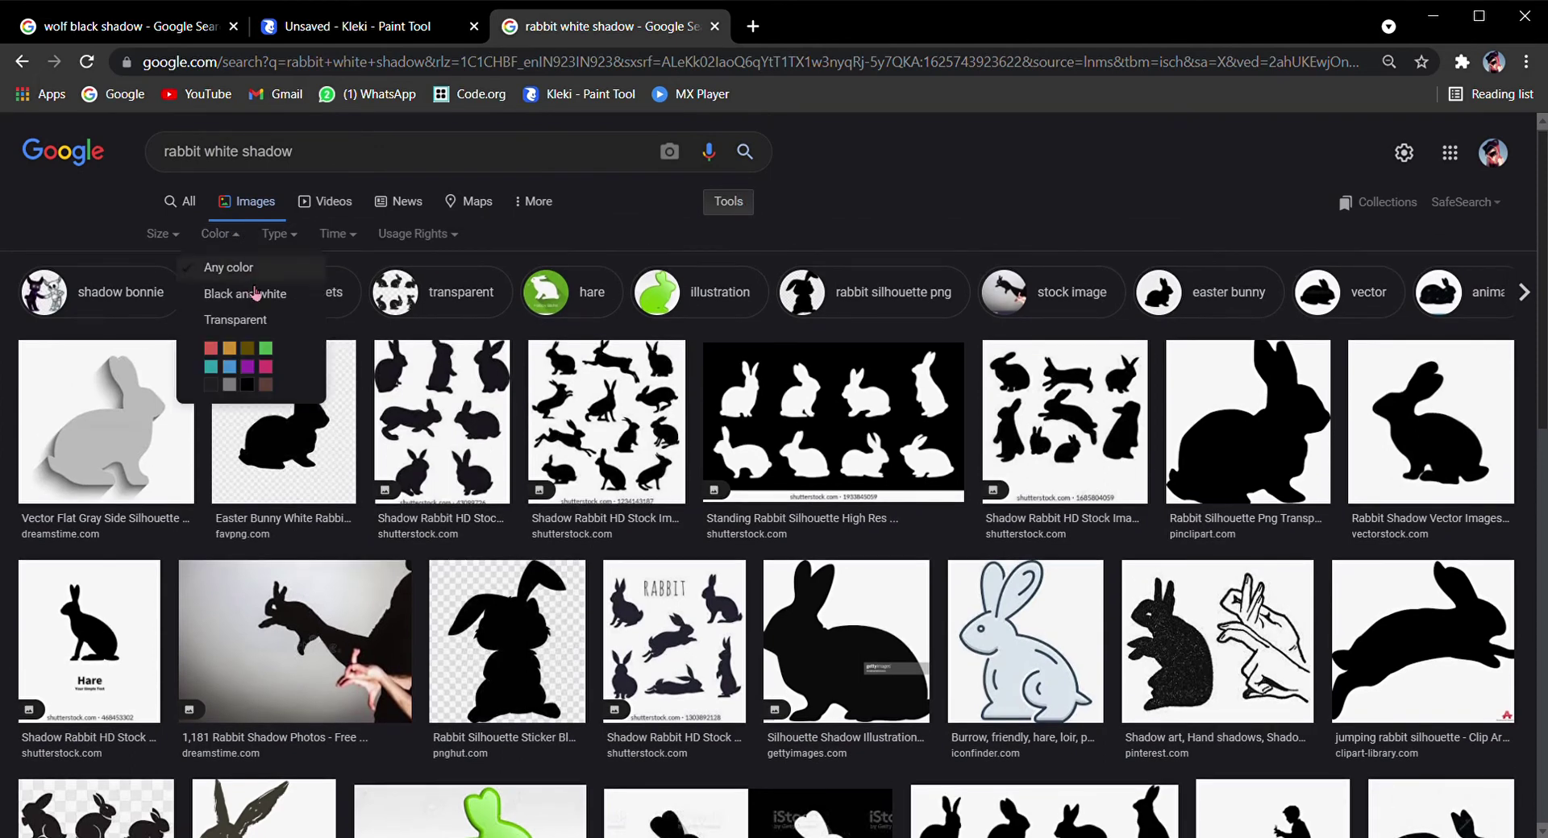
click(291, 317)
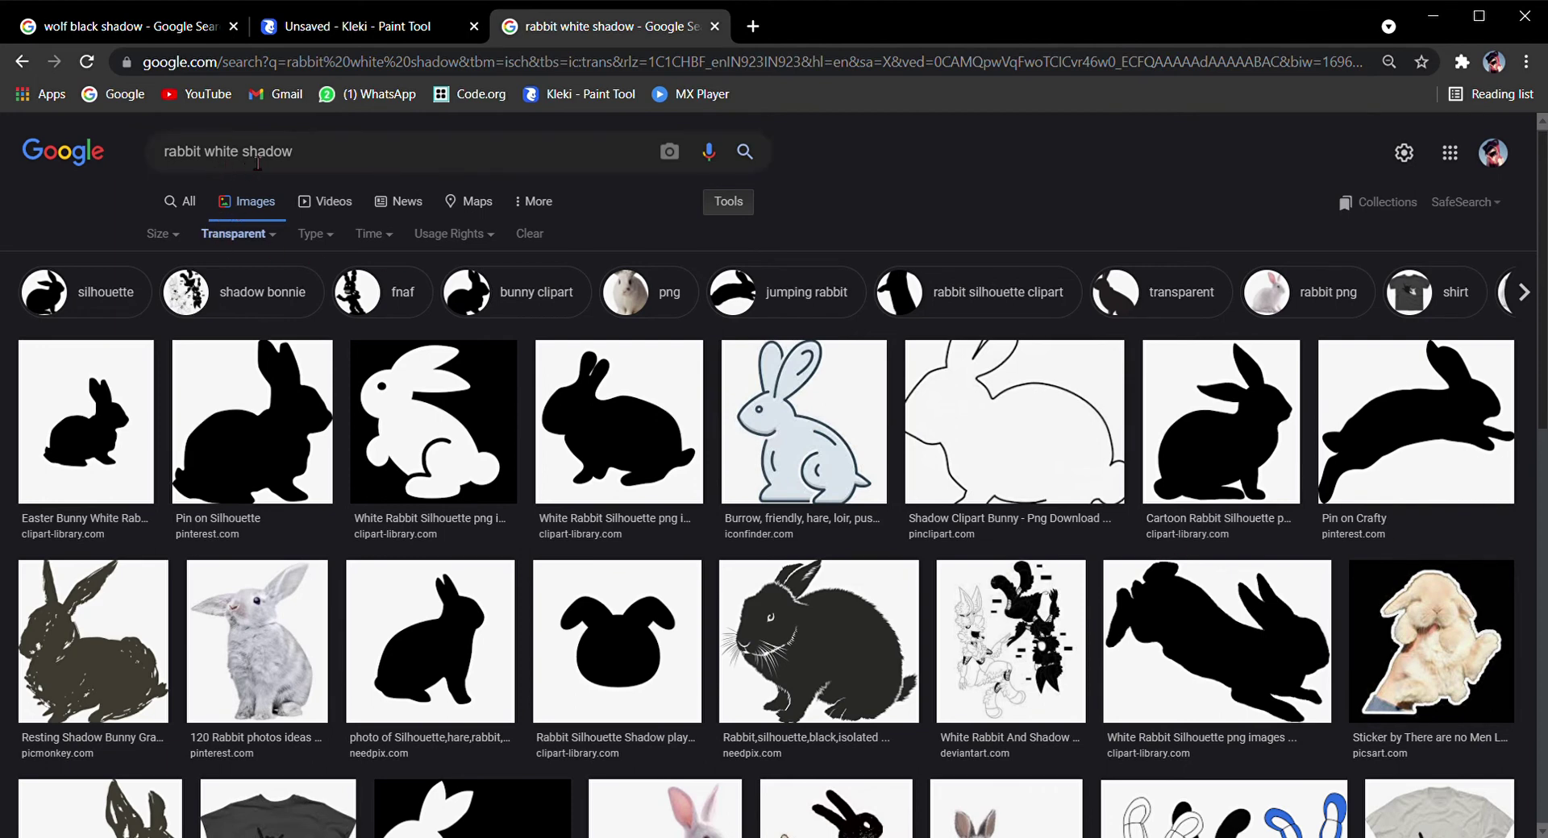
Step: Change the image search to "rabbit grey shadow" and filter the results to transparent images
key(BackSpace)
key(BackSpace)
key(BackSpace)
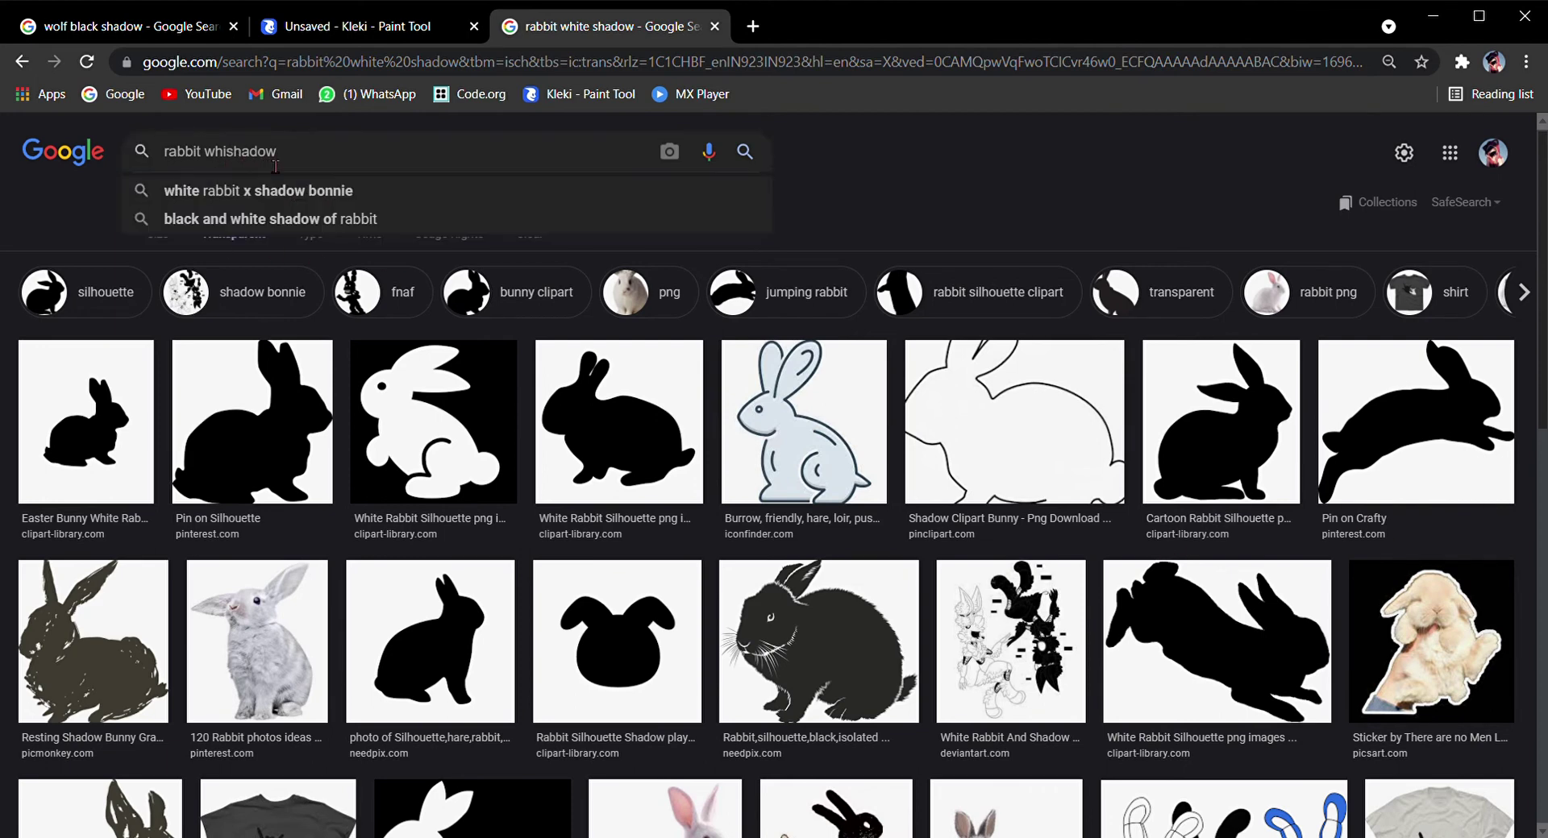
text(grey)
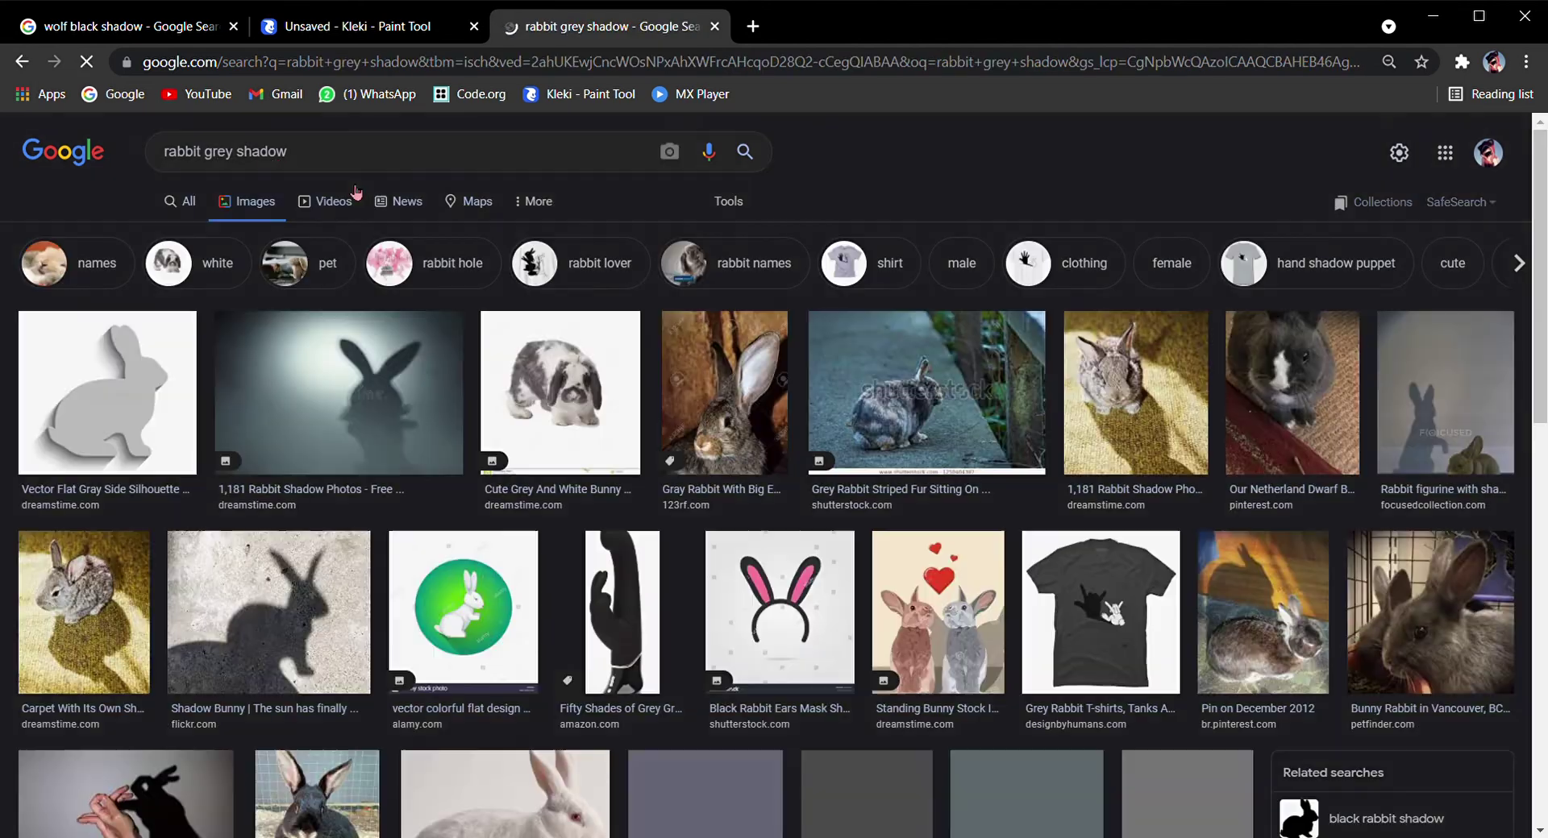
click(728, 208)
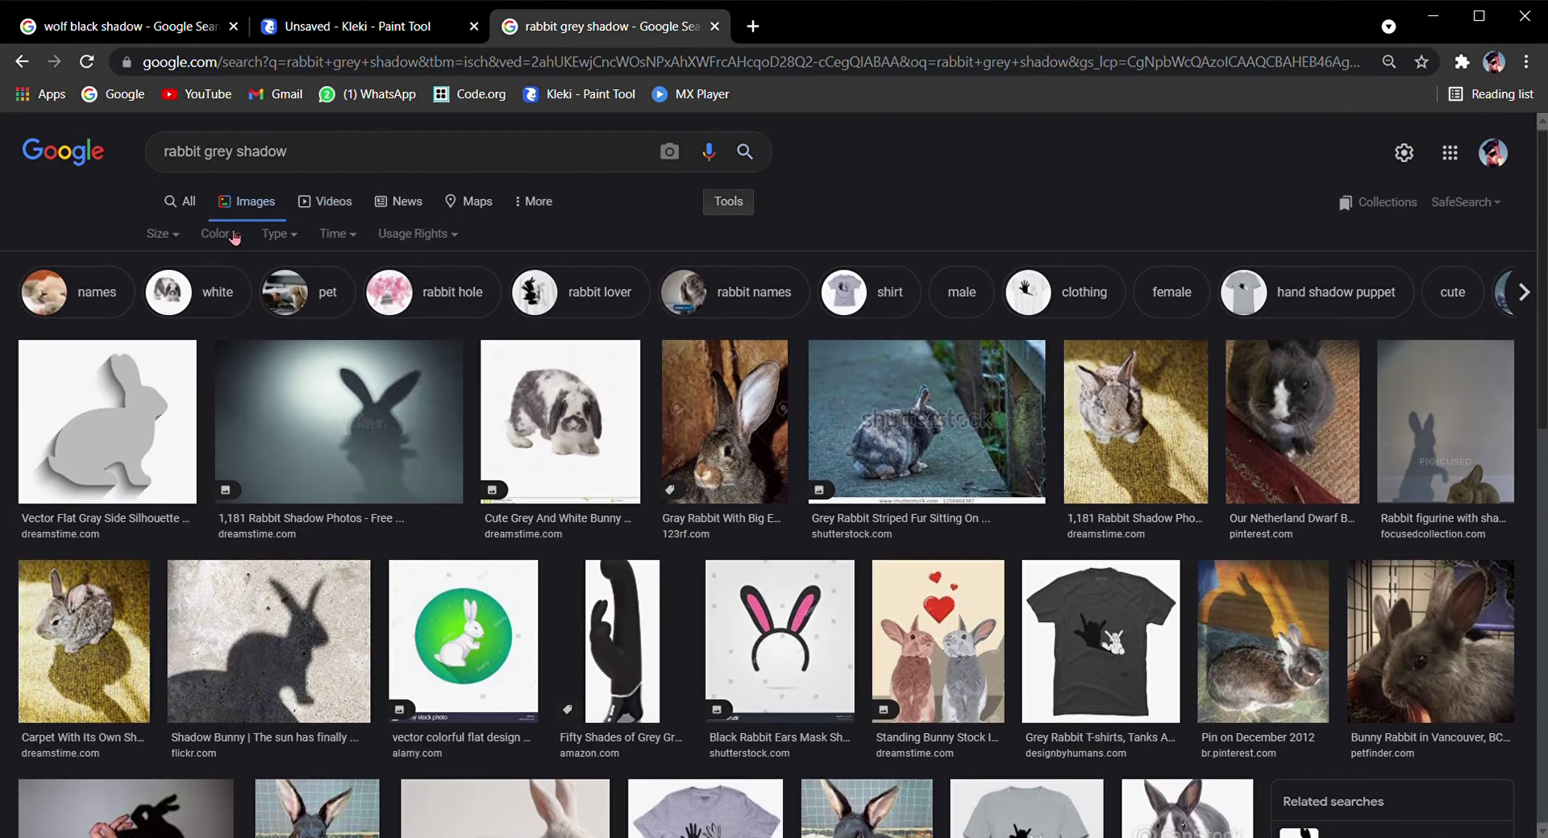
click(216, 234)
click(254, 284)
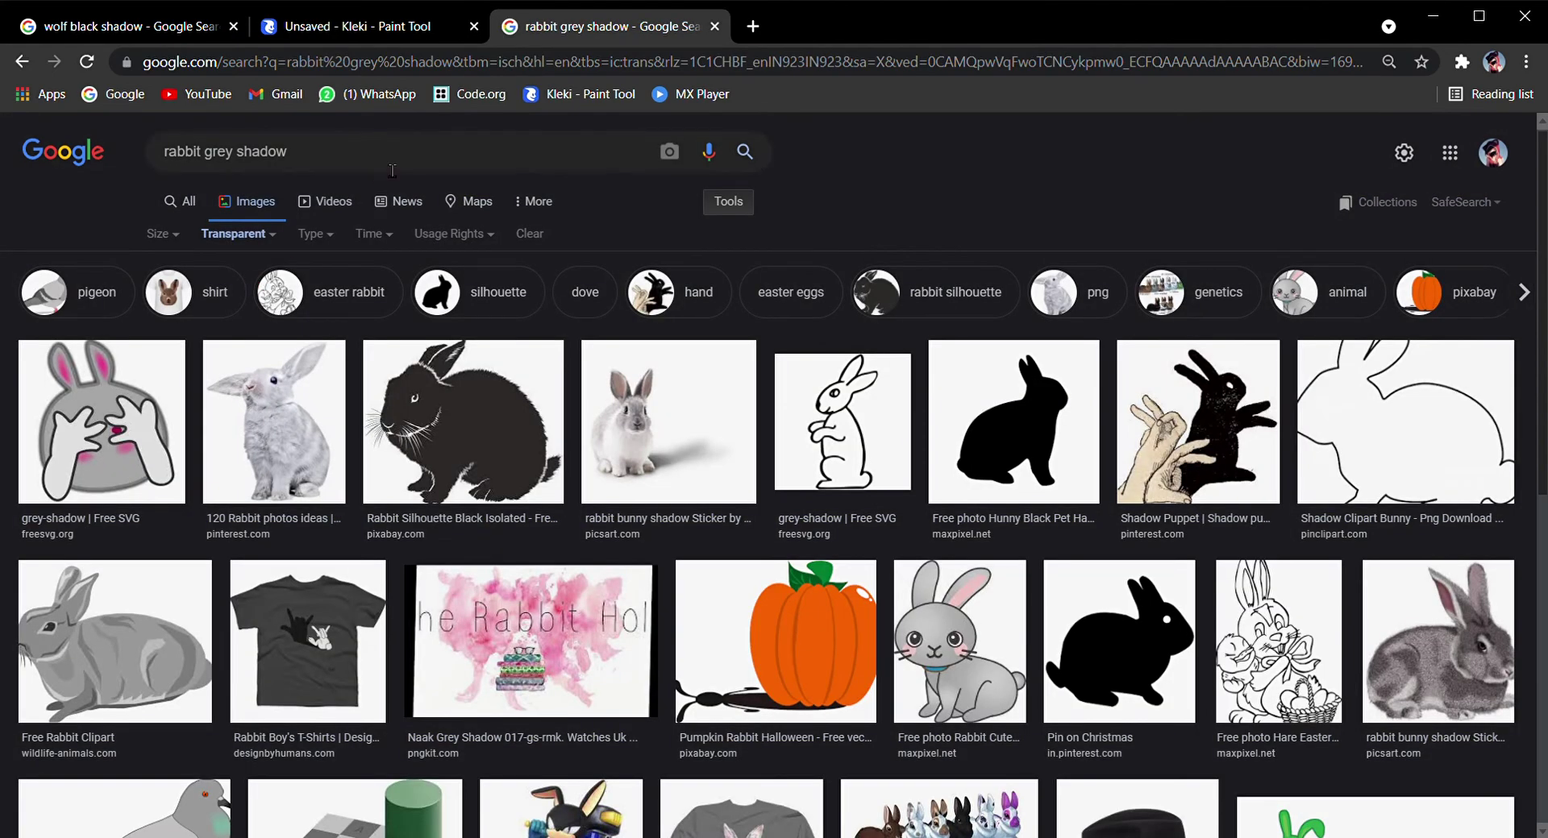
Step: Open the grey "Free Rabbit Clipart" image from wildlife-animals.com and copy it
scroll(396, 698, down, 2)
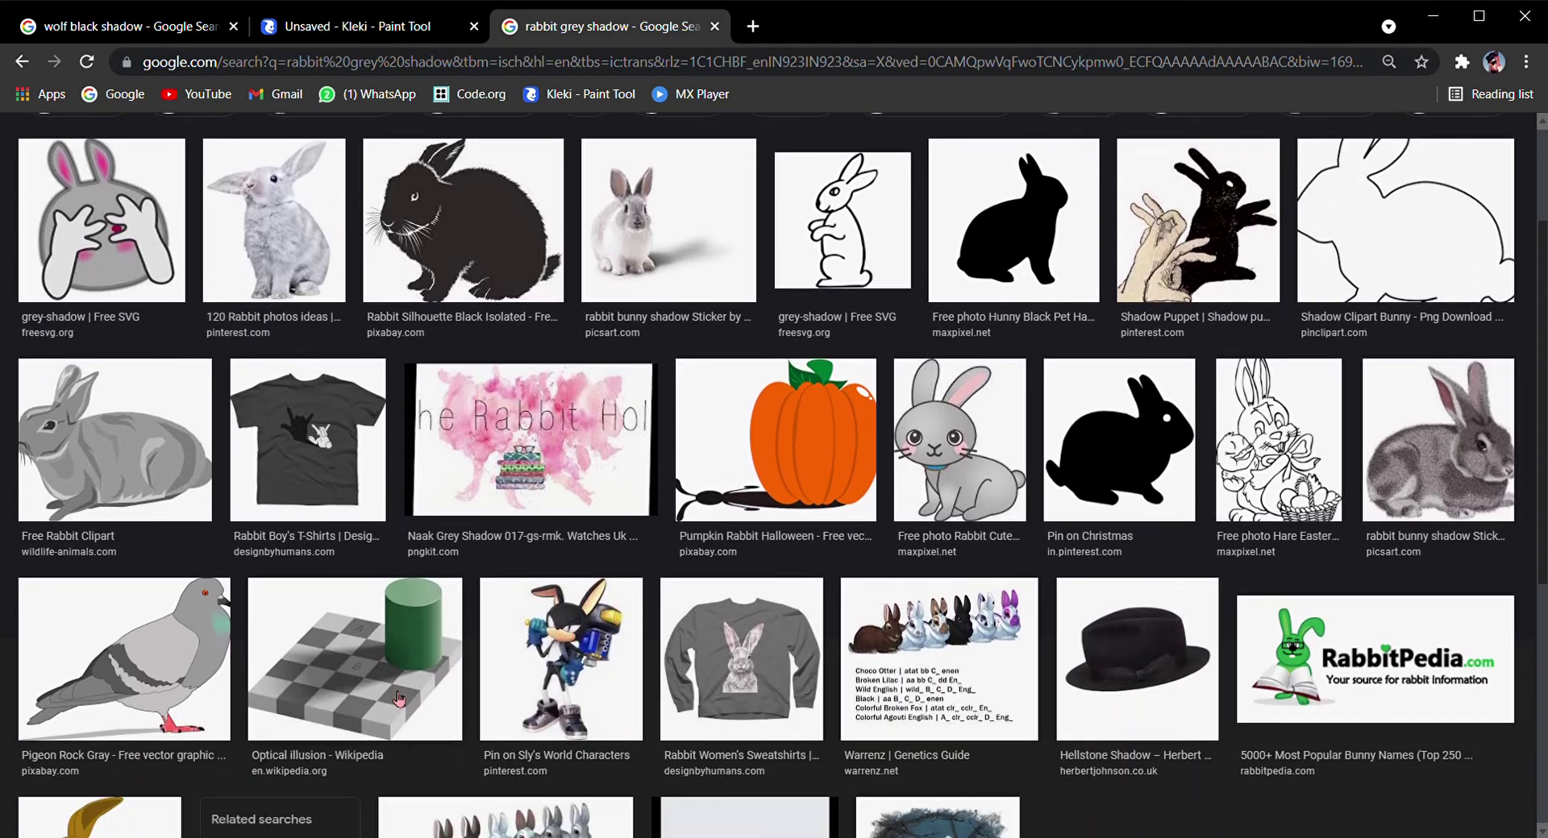
click(66, 486)
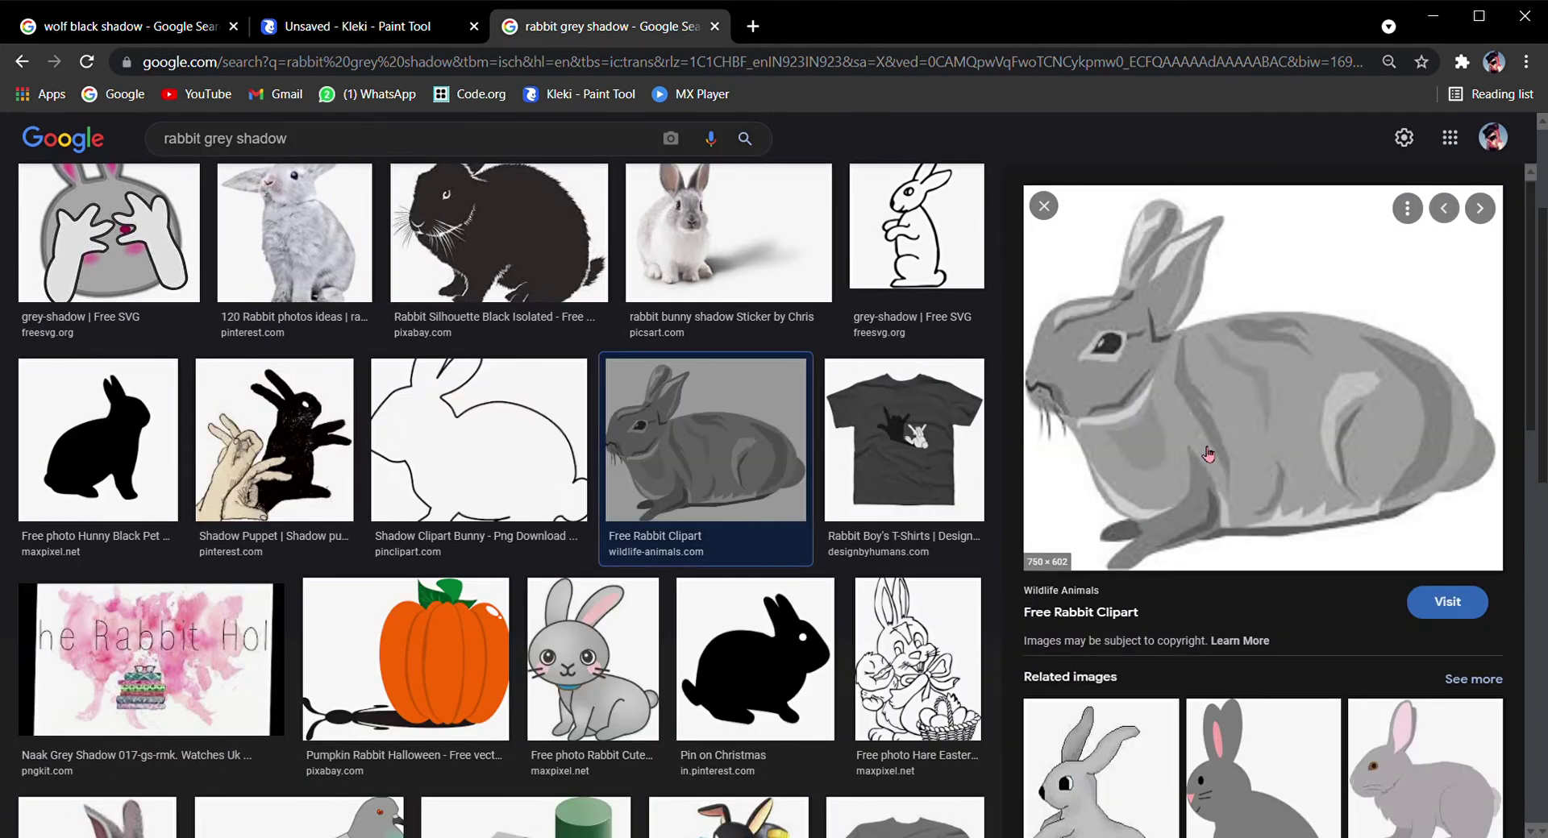
scroll(292, 426, up, 2)
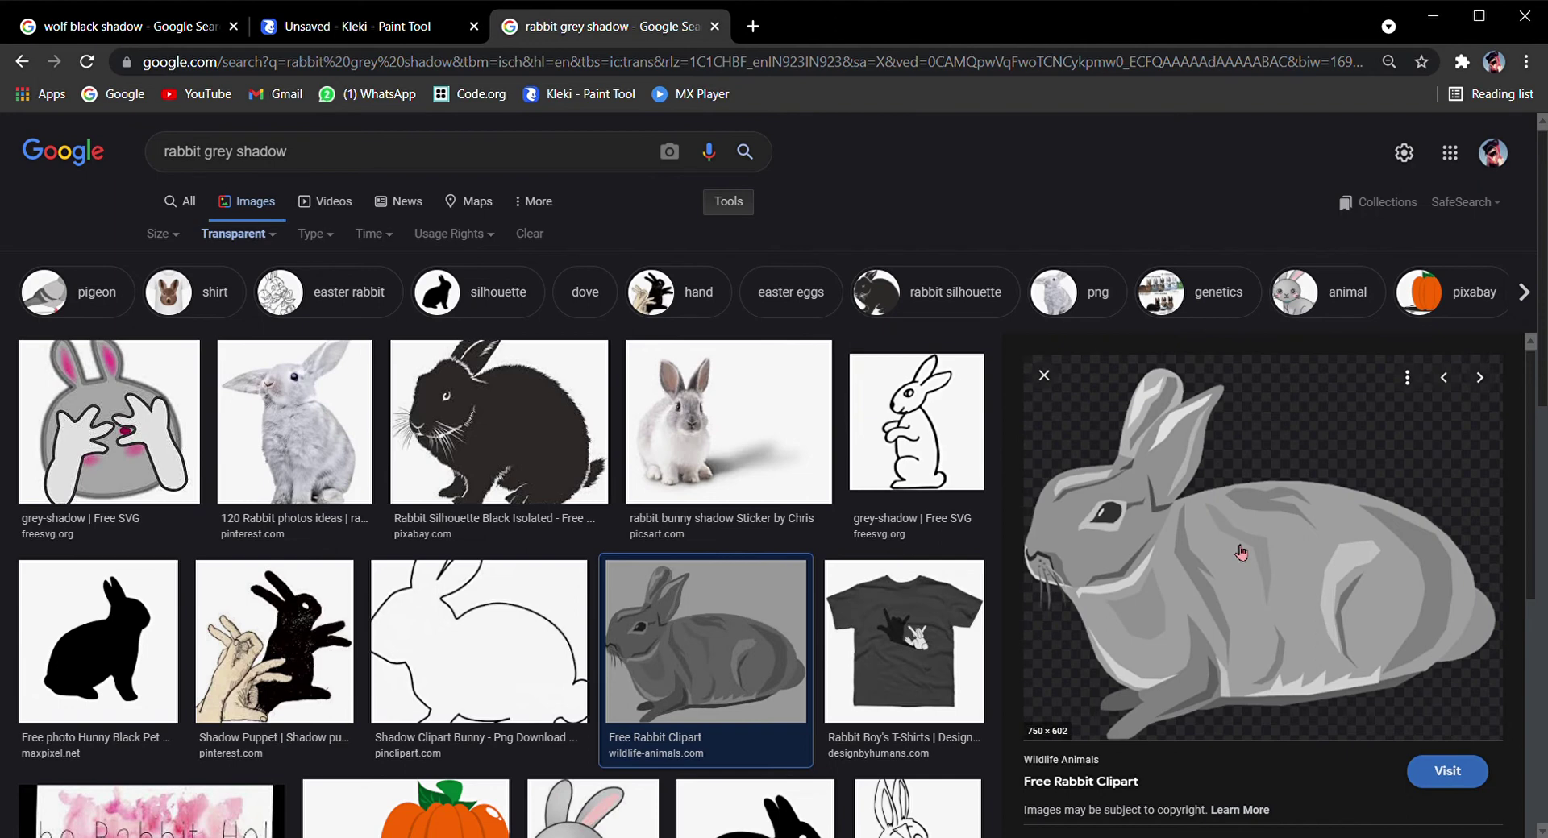
Step: Switch to the Kleki drawing and import the copied grey rabbit image as a new layer
click(354, 26)
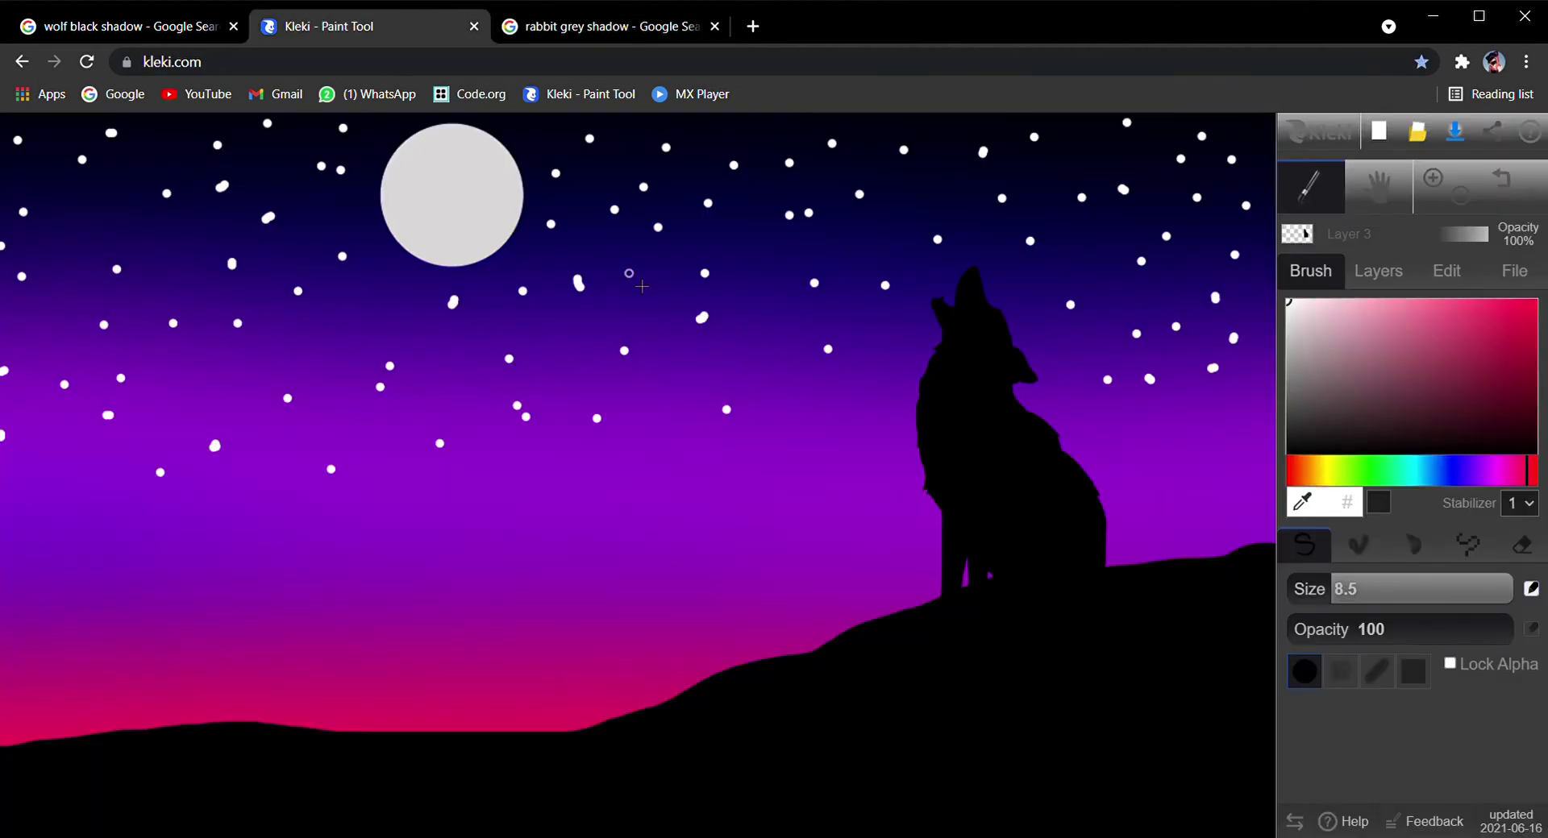
key(ctrl+v)
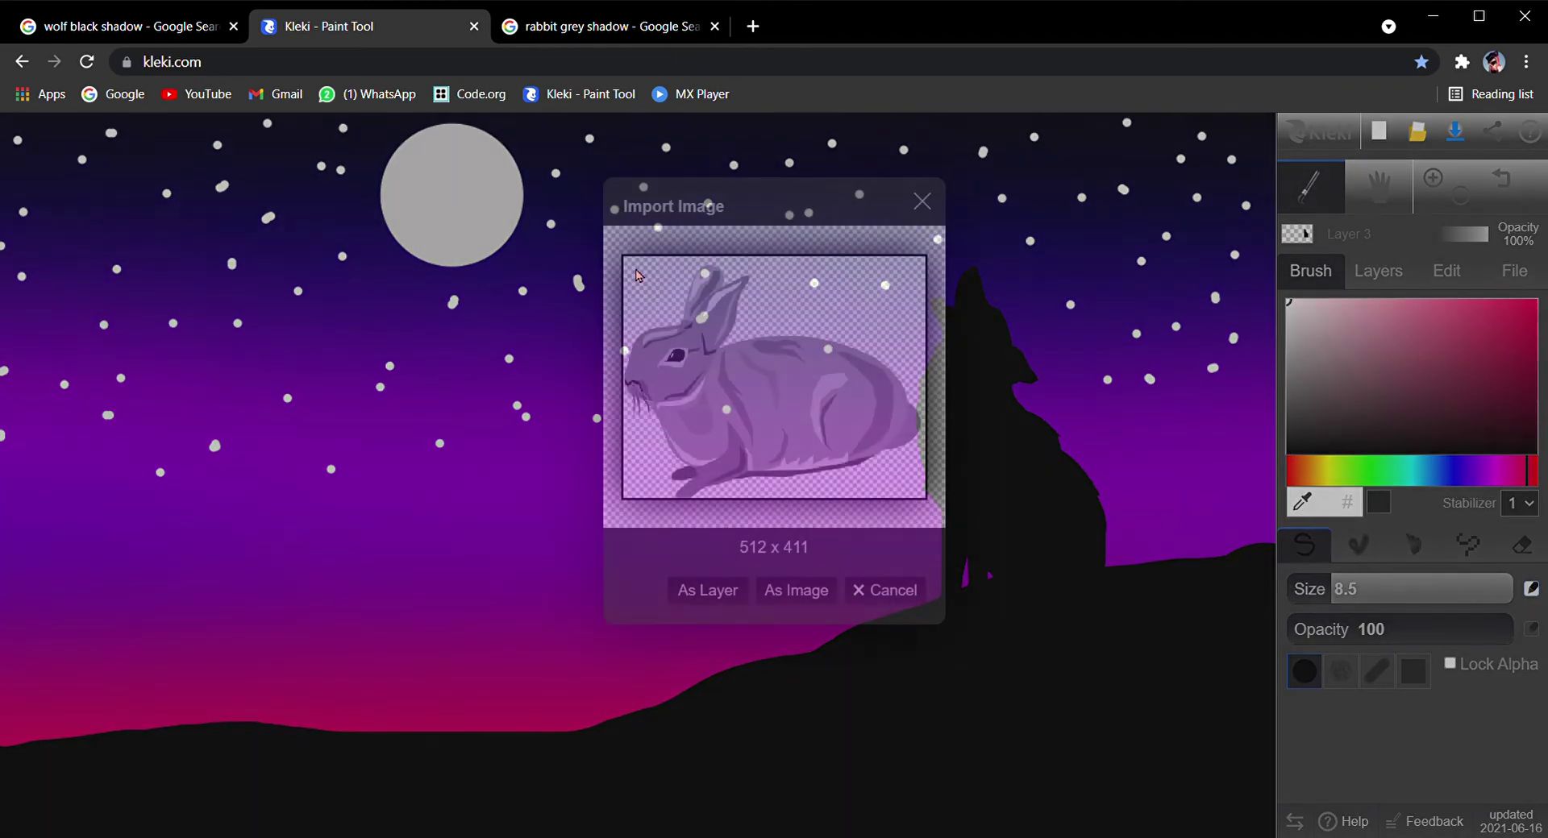
click(708, 589)
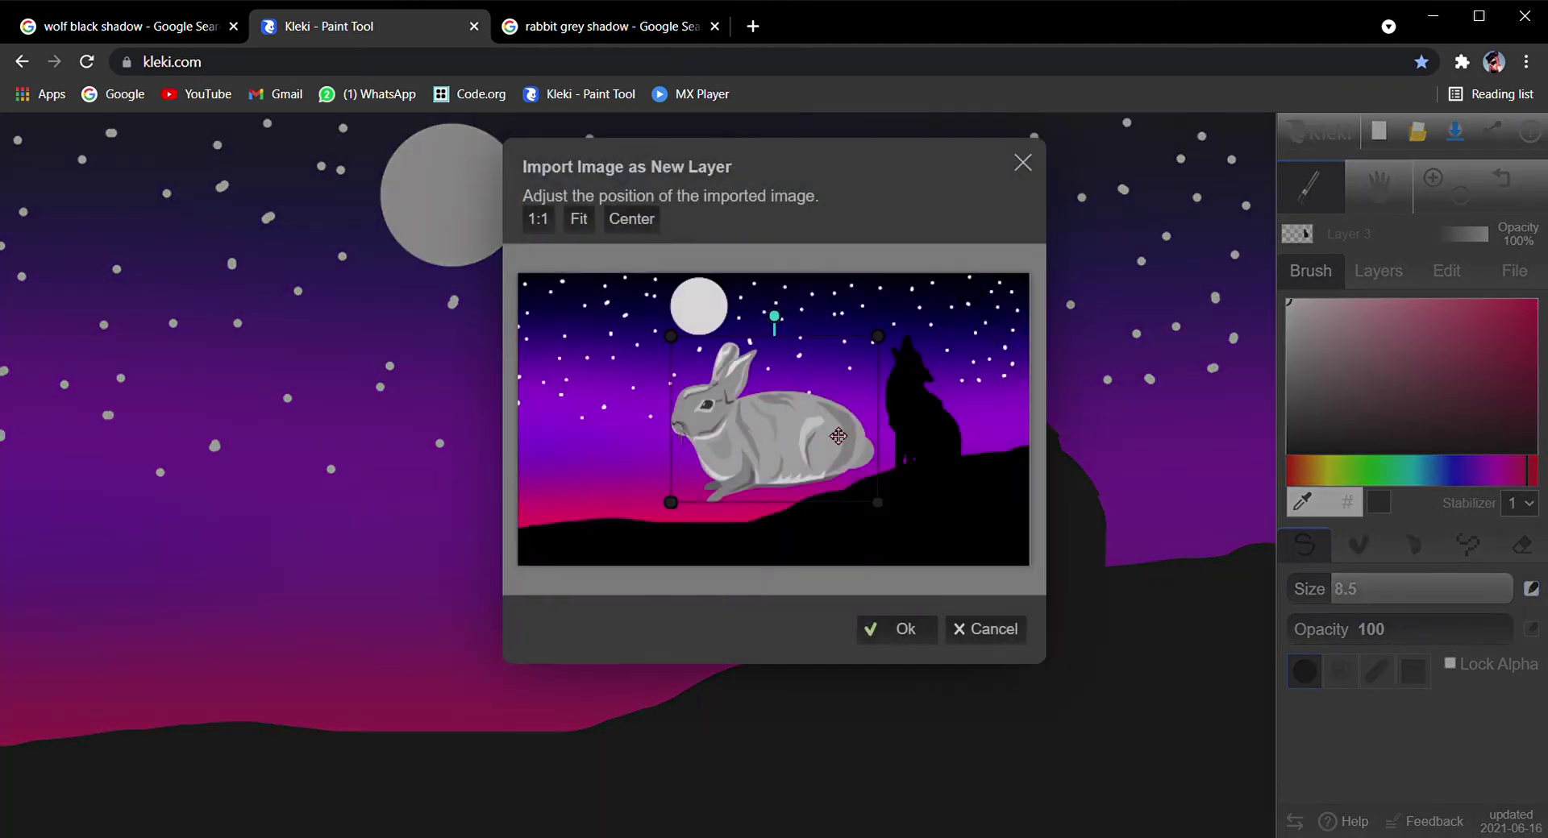
Step: Shrink the imported rabbit to fit inside the moon, tilt it slightly, and place it on the moon's lower part
drag(777, 448, 686, 442)
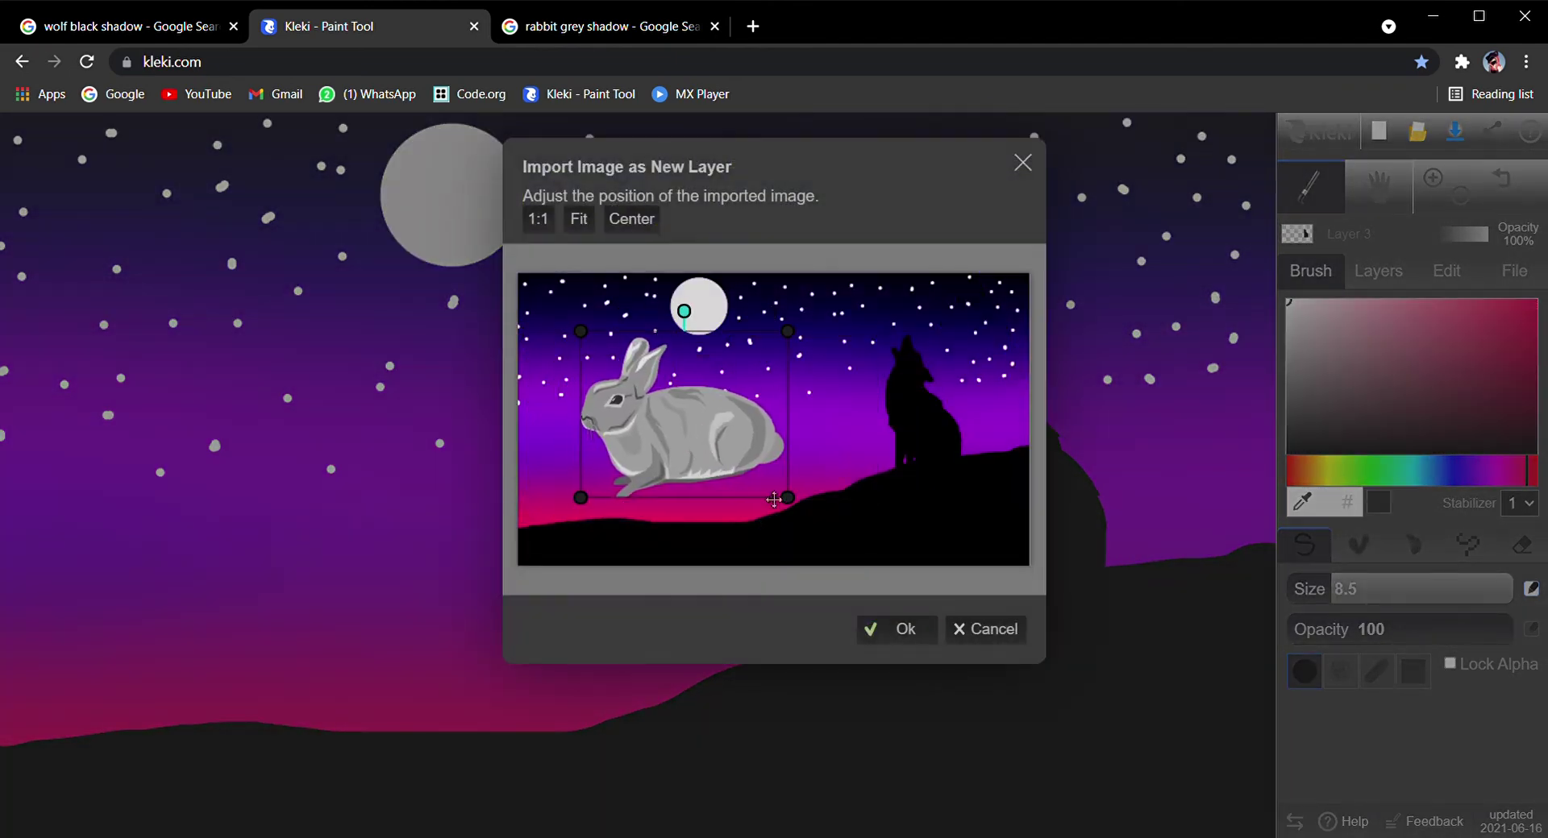
drag(789, 506, 597, 388)
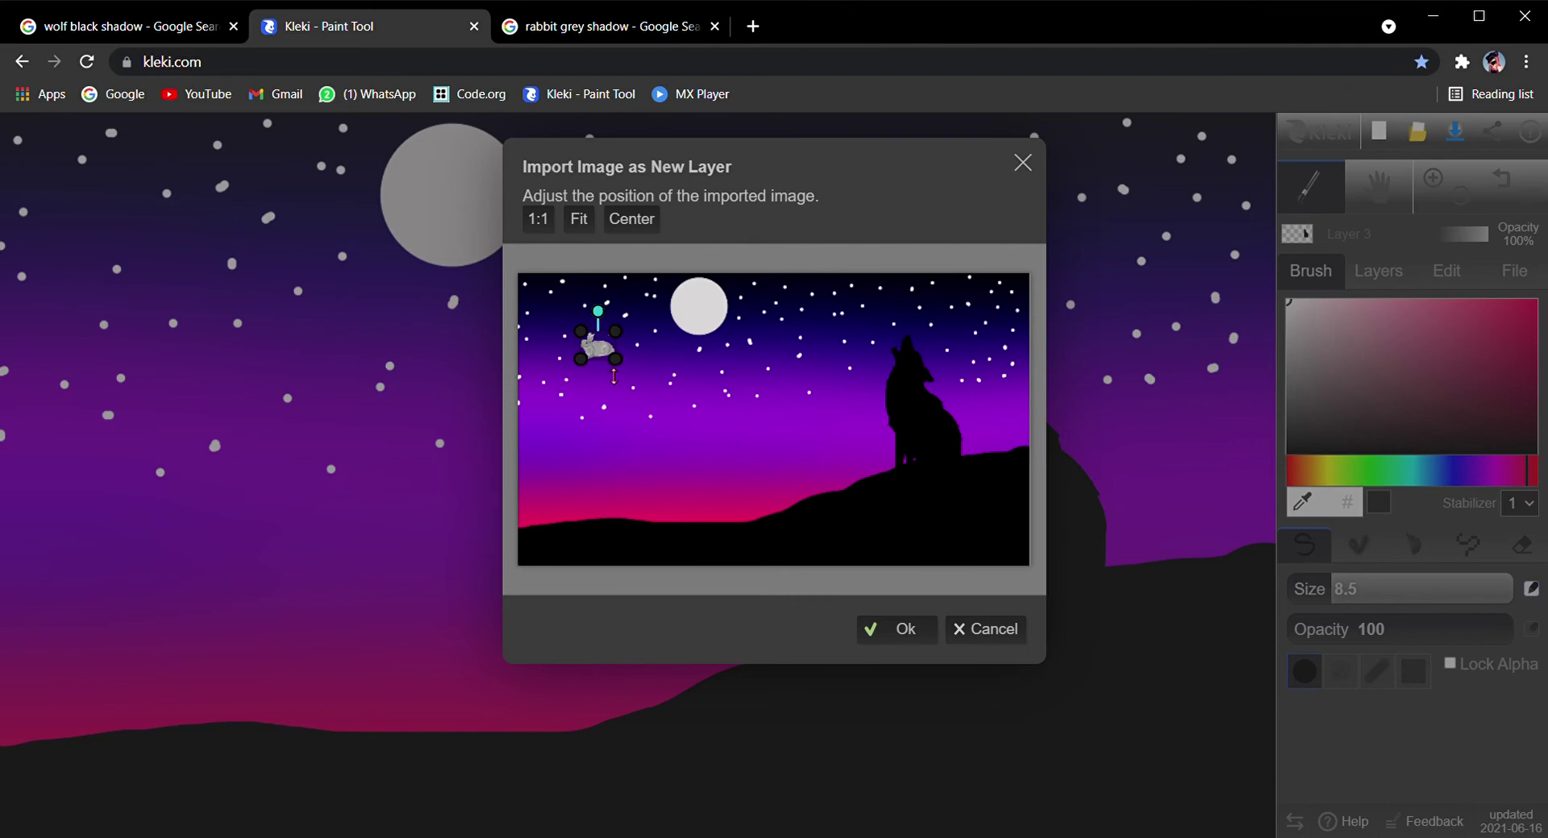
mouse_move(607, 321)
mouse_down()
mouse_move(634, 324)
mouse_move(600, 311)
mouse_up()
drag(621, 372, 617, 367)
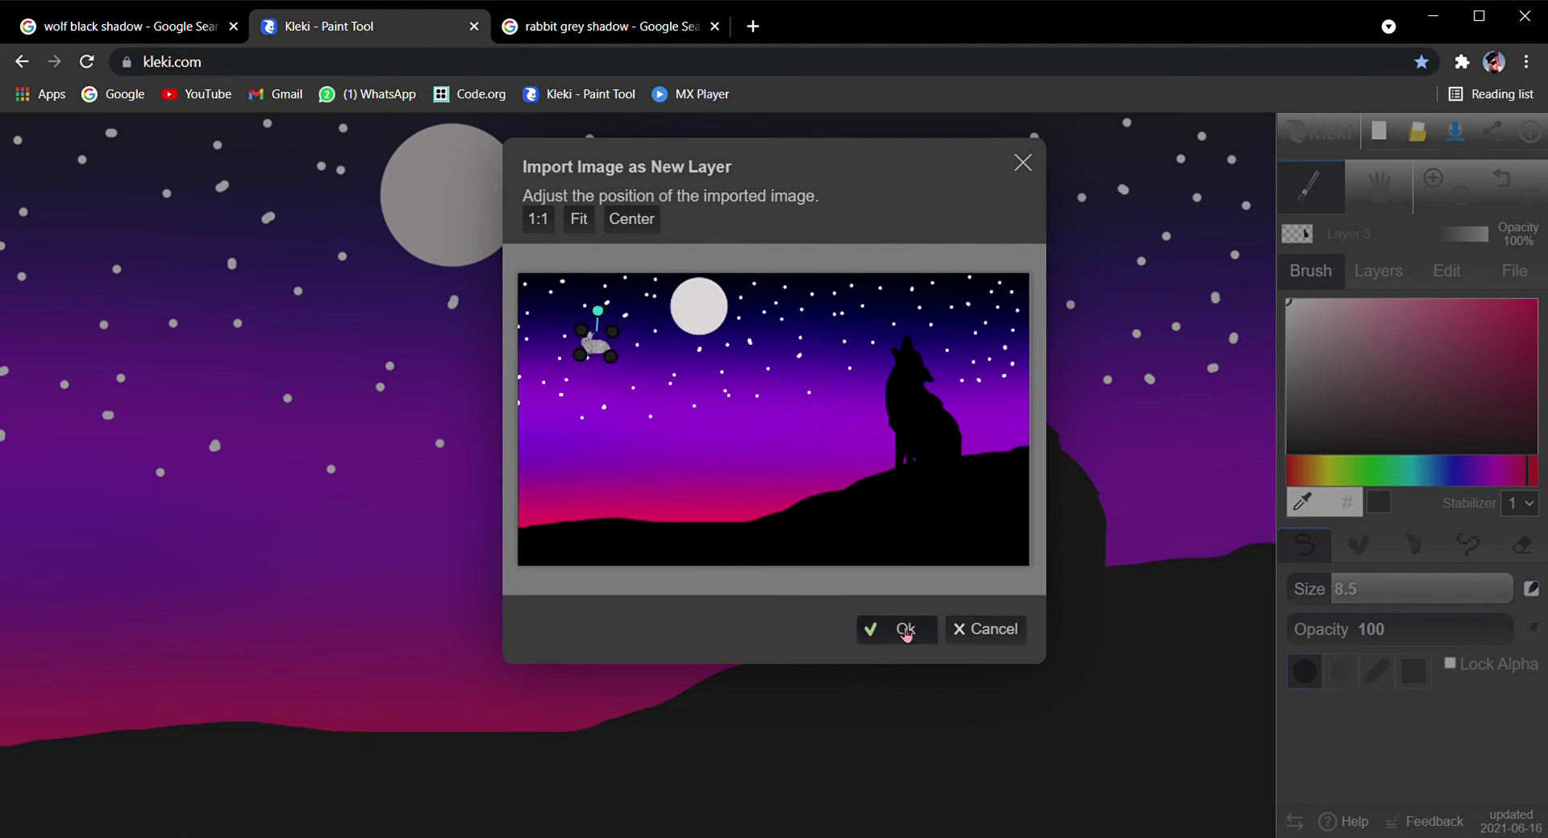
drag(609, 352, 711, 330)
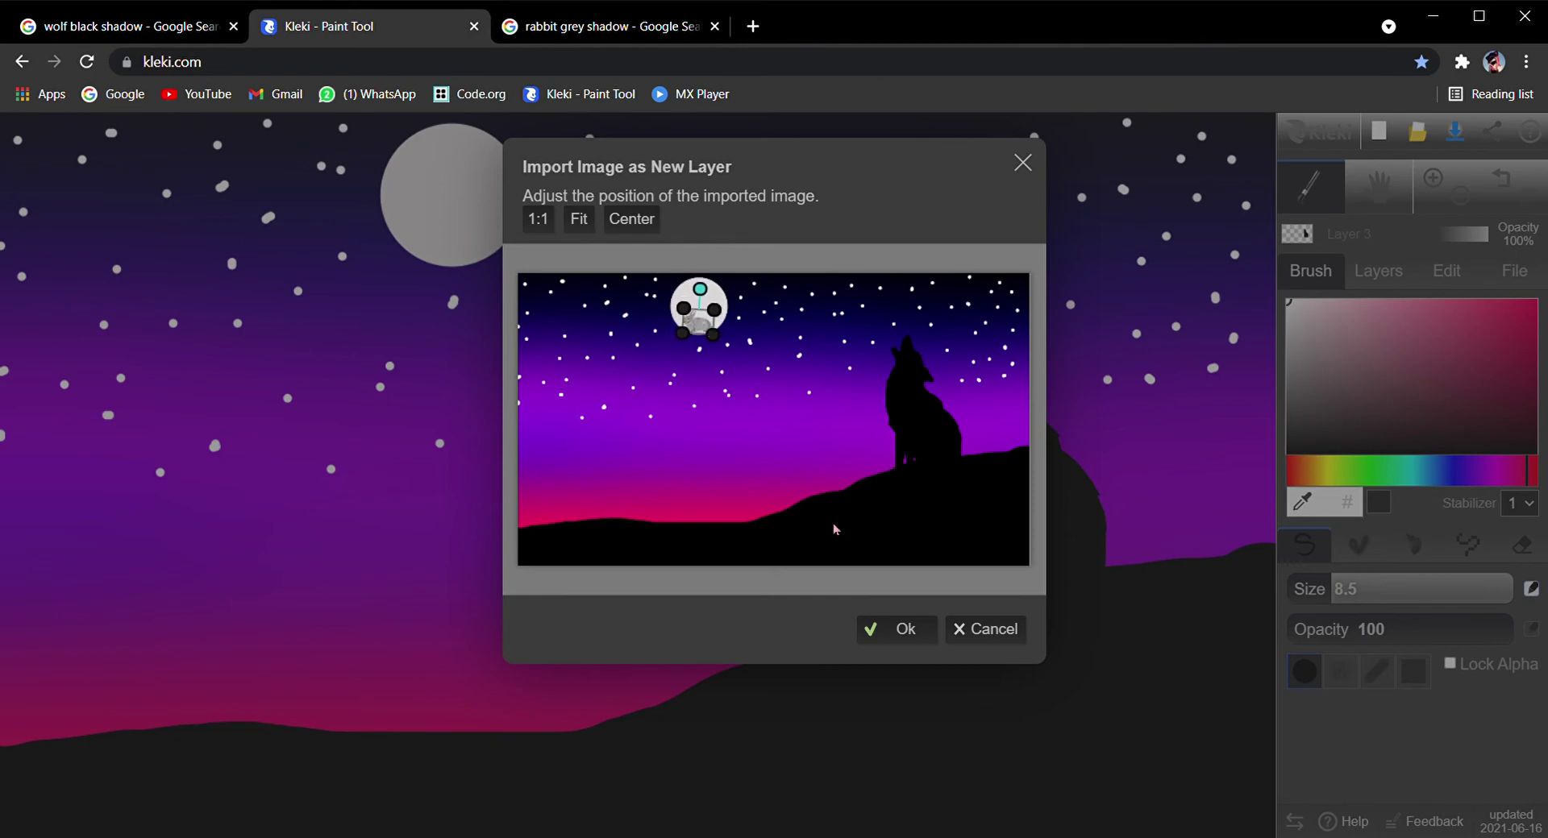
click(903, 629)
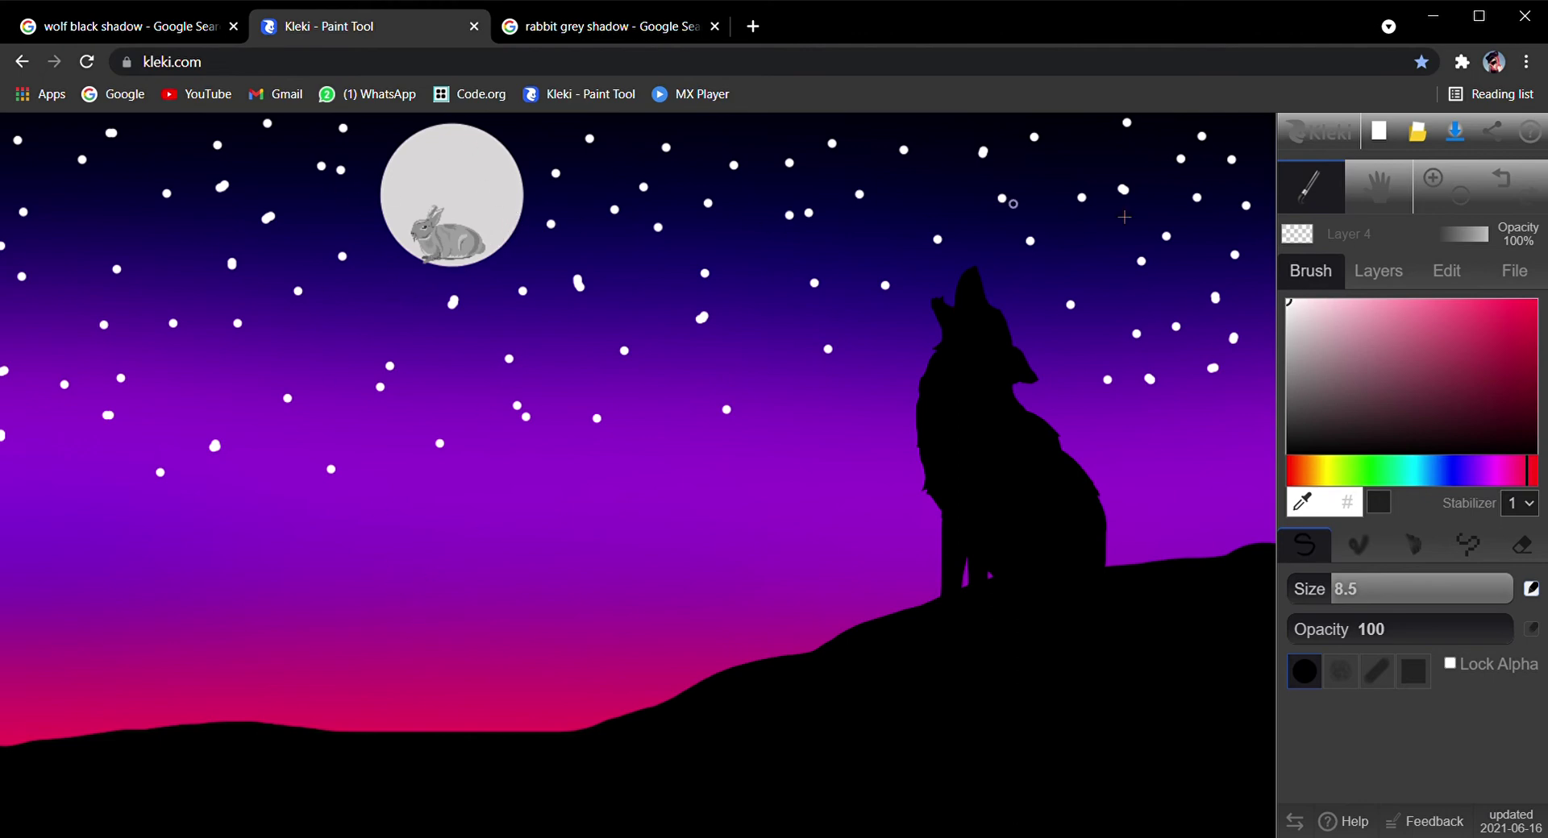
Step: Sample the moon's light grey next to the rabbit as the brush color
click(1391, 273)
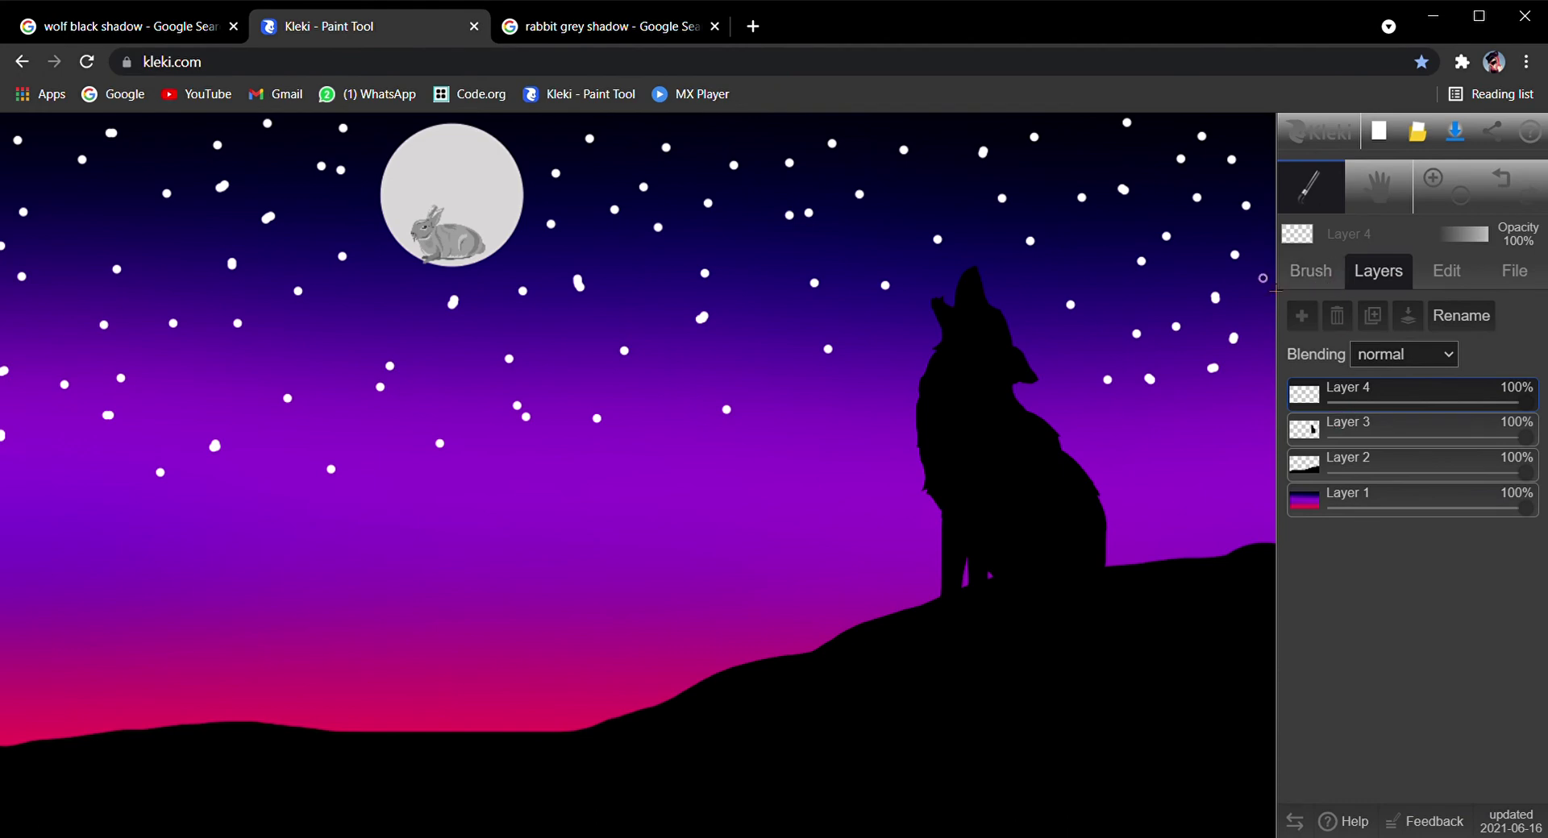
click(1339, 275)
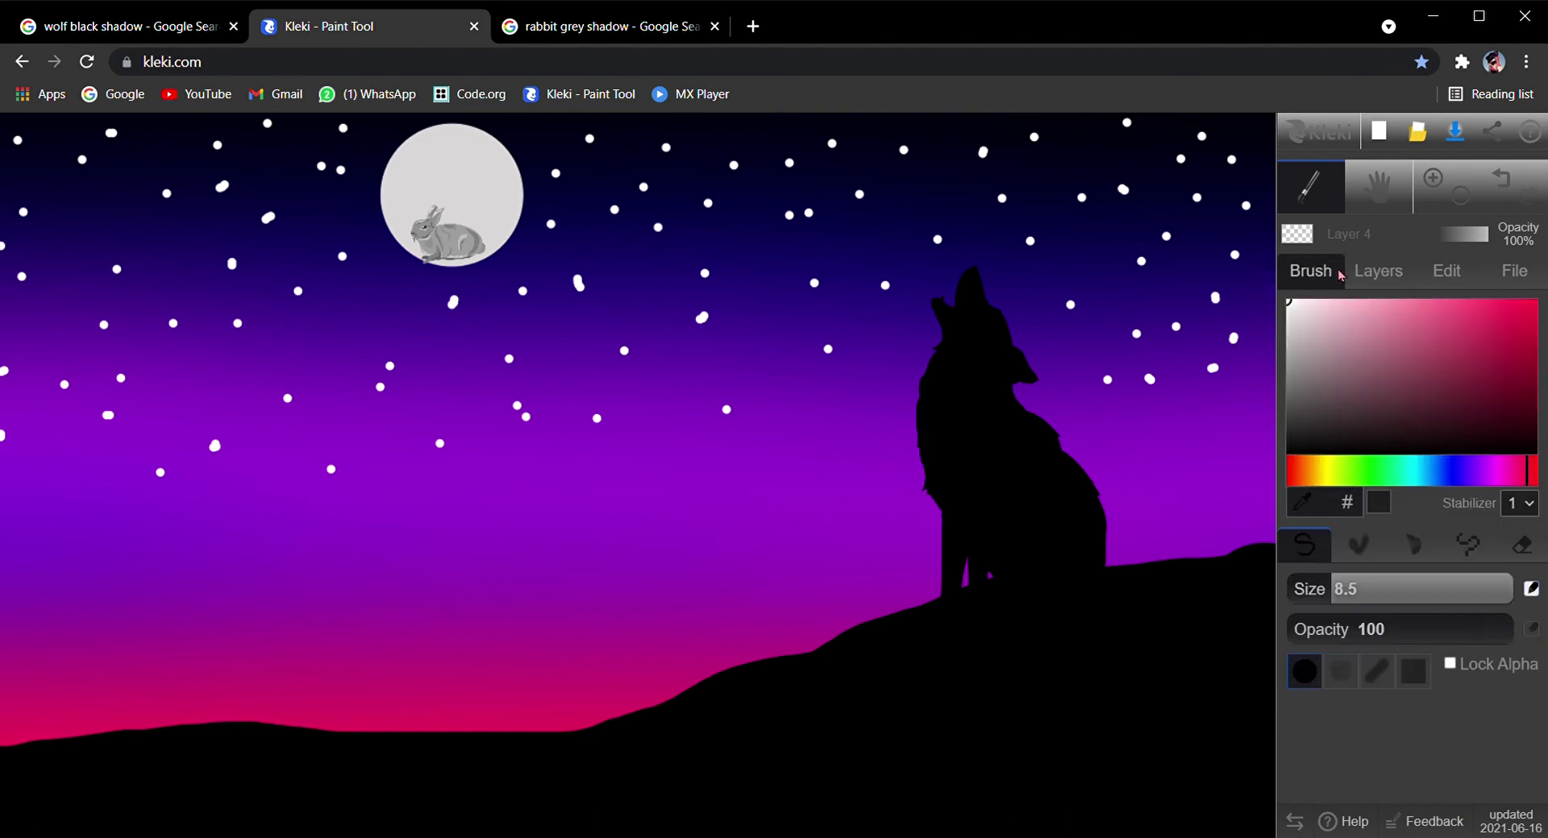
click(1448, 189)
click(1448, 190)
click(1449, 189)
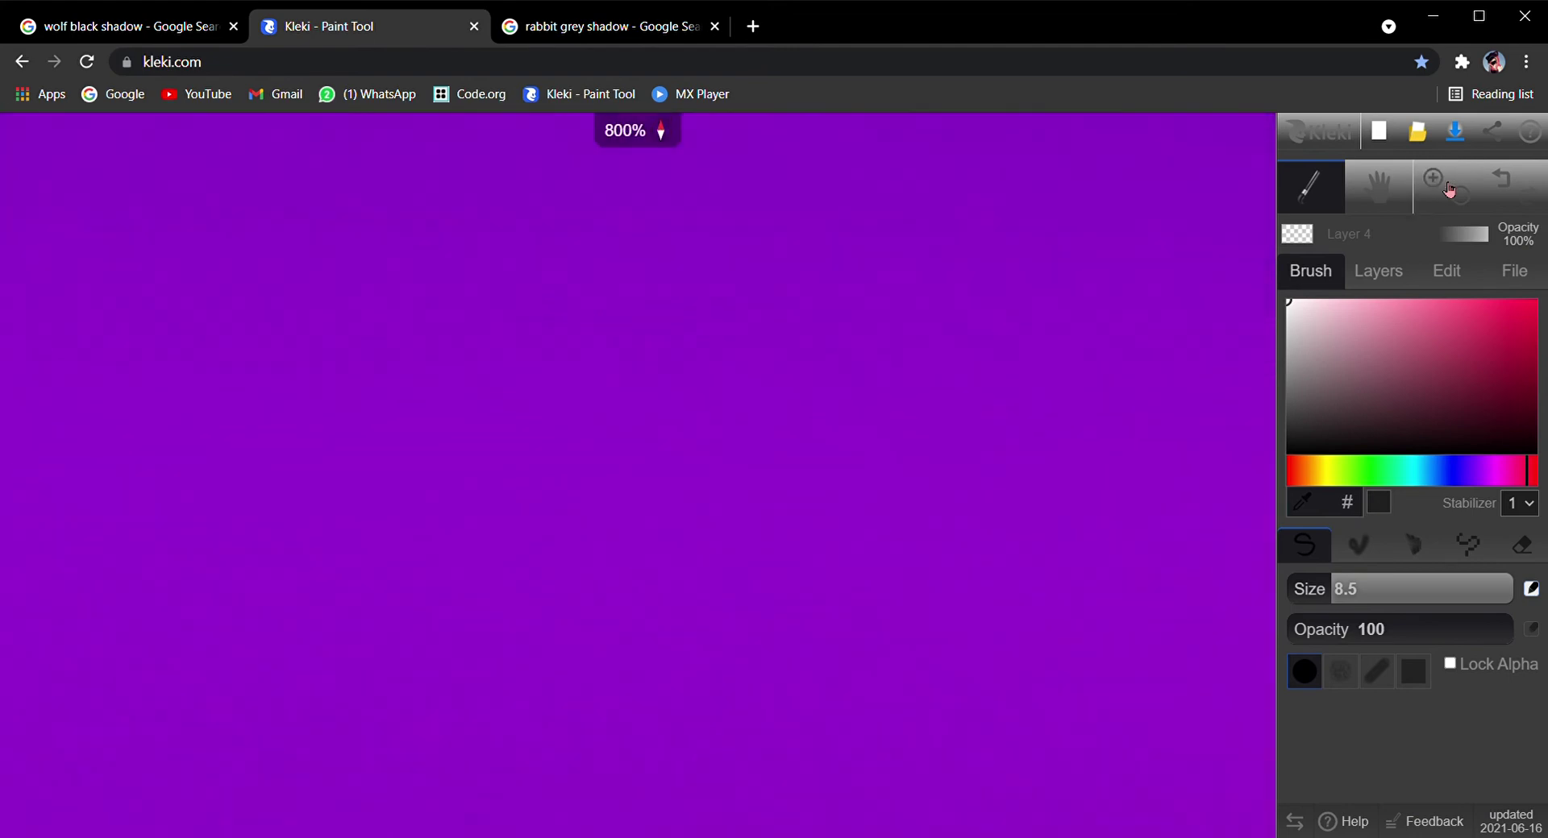
click(1380, 191)
mouse_move(1134, 611)
mouse_down()
mouse_move(856, 588)
mouse_move(777, 311)
mouse_move(702, 320)
mouse_move(709, 449)
mouse_move(746, 487)
mouse_move(718, 407)
mouse_move(713, 424)
mouse_up()
click(1297, 208)
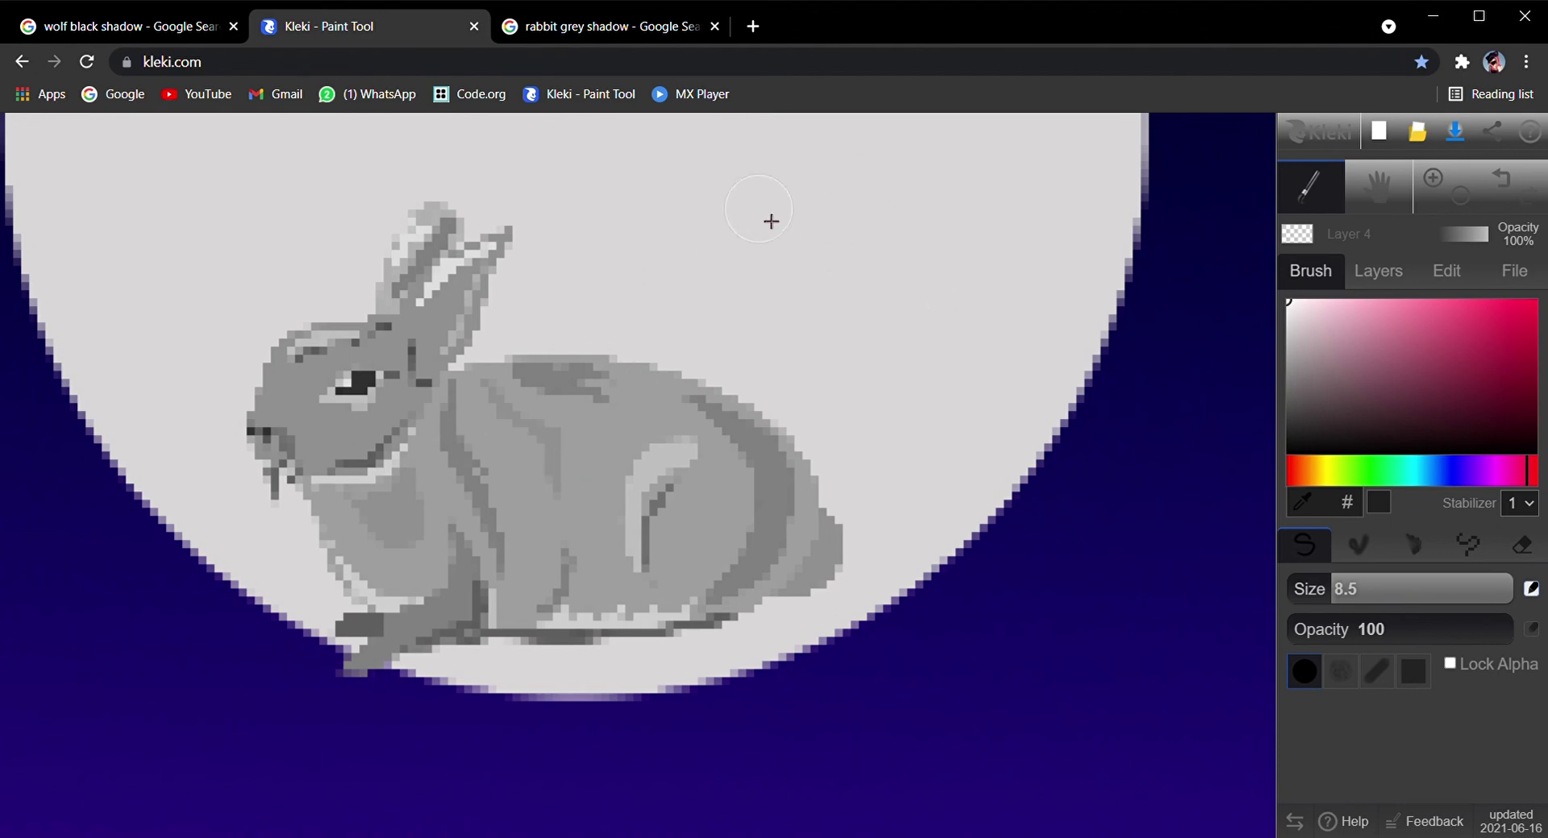
alt+click(771, 221)
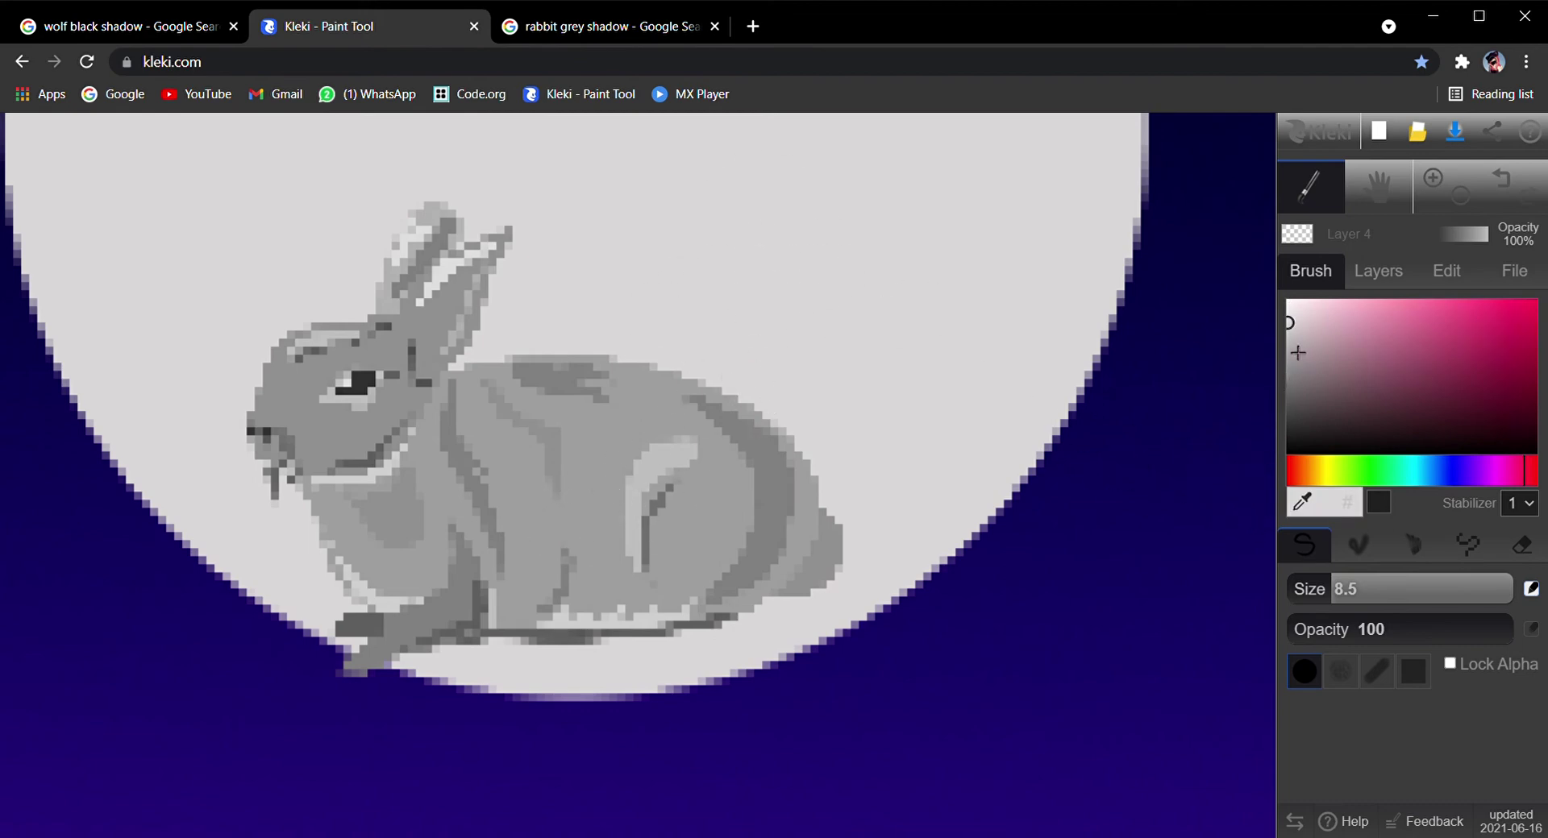
Step: Try slightly darker greys with single brush dabs on the moon and undo each dab
drag(1302, 338, 1298, 352)
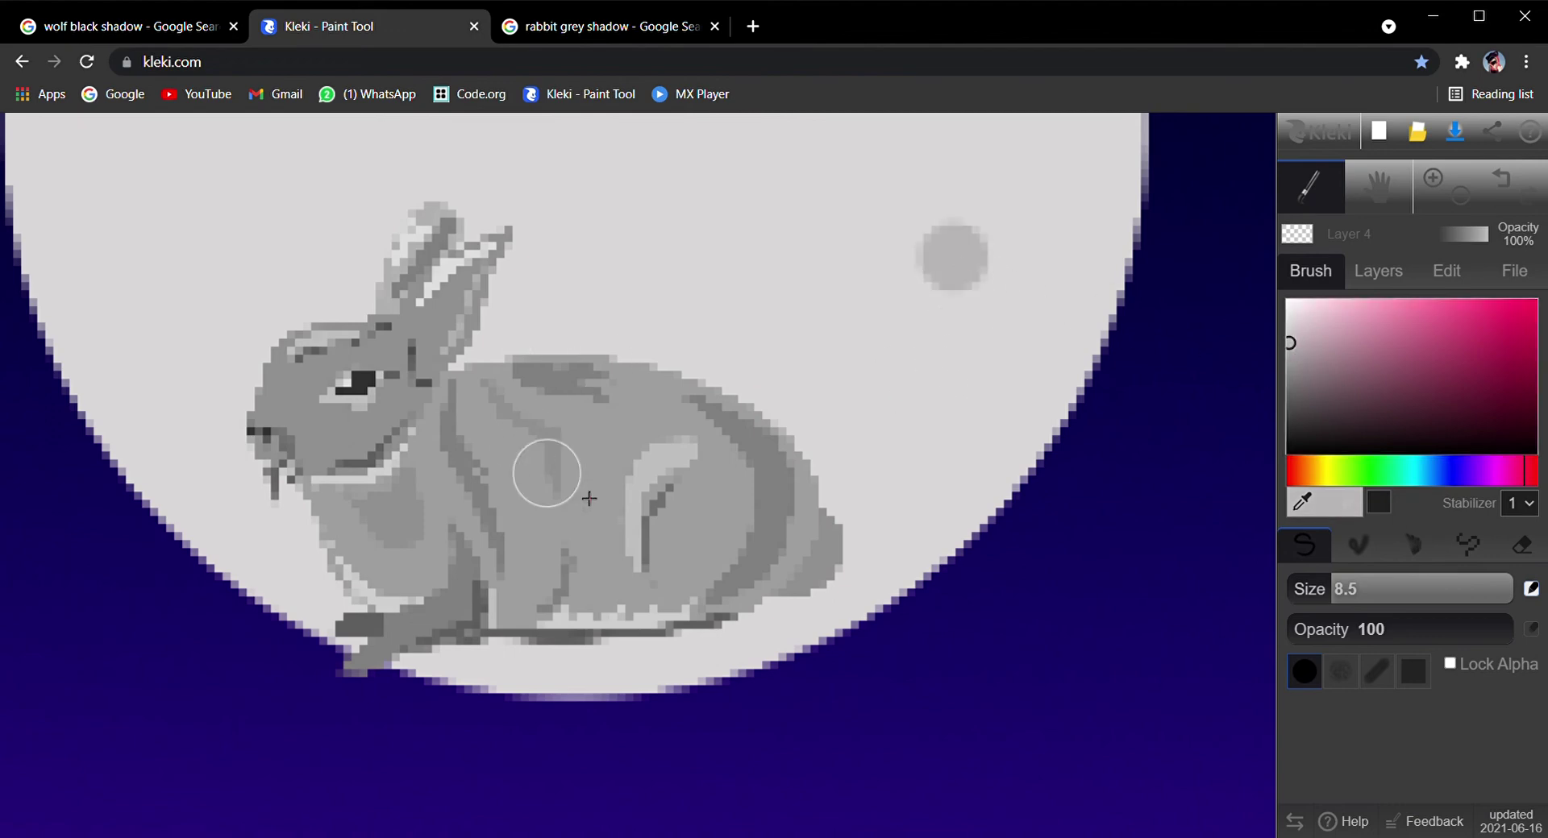
drag(1306, 354, 1289, 335)
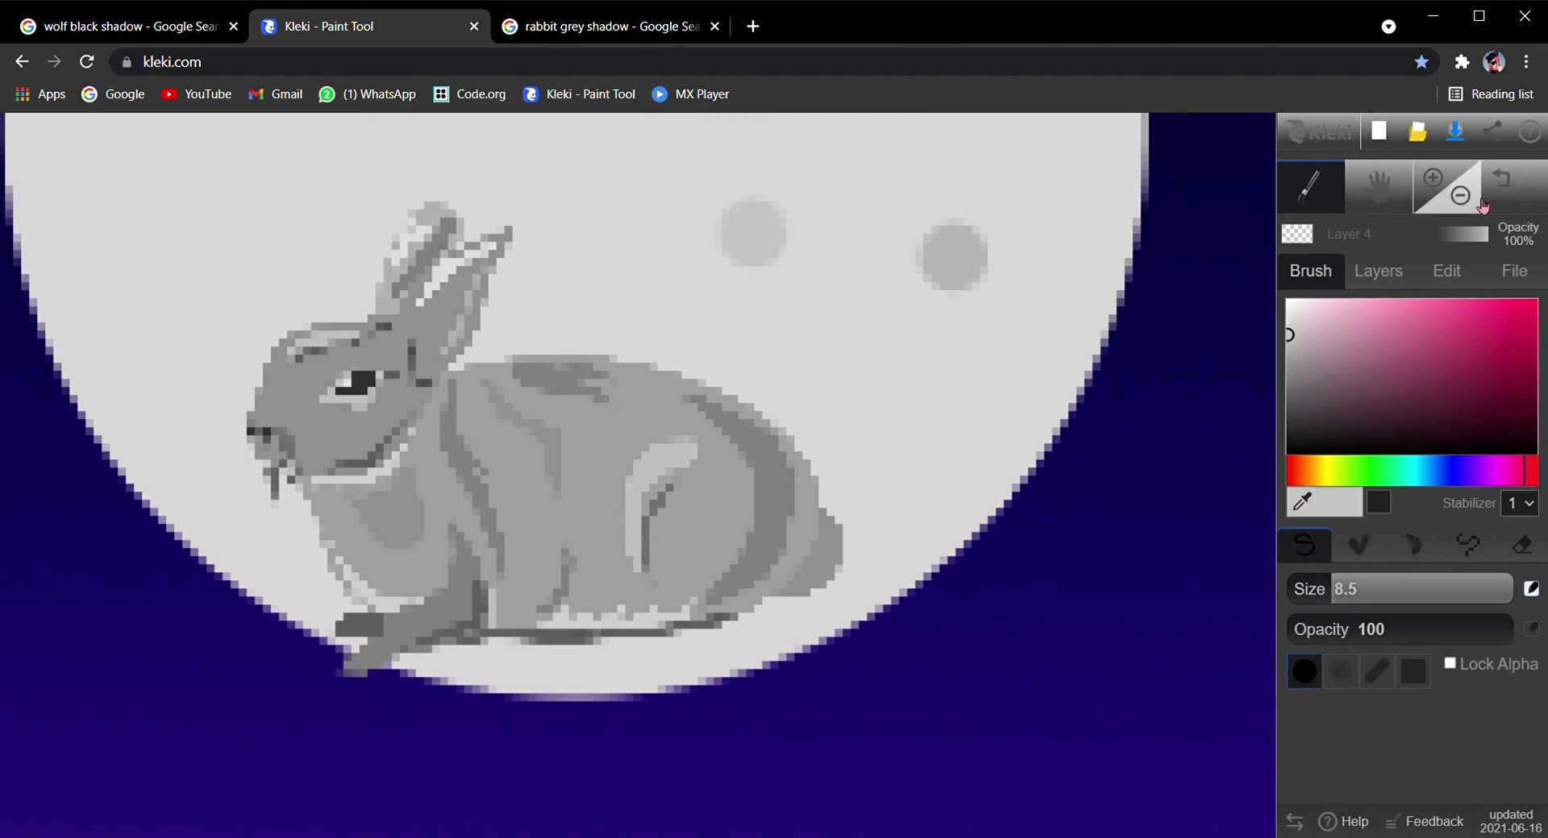
click(1499, 181)
click(1499, 180)
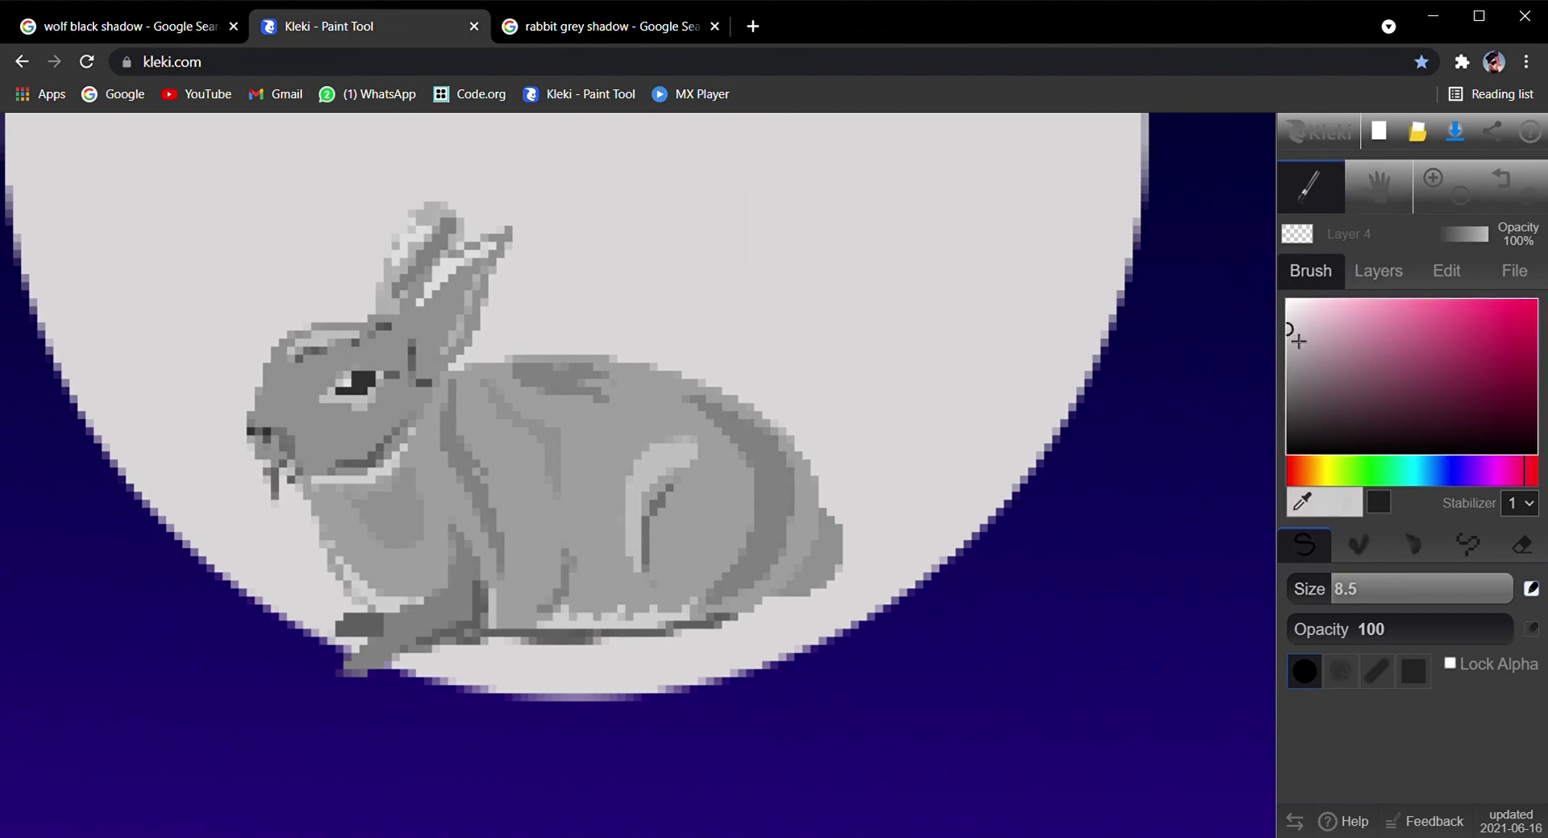
click(847, 203)
click(1500, 180)
Step: Paint over the whole rabbit with a light grey slightly darker than the moon
mouse_move(438, 493)
mouse_down()
mouse_move(480, 460)
mouse_move(415, 487)
mouse_move(461, 442)
mouse_move(533, 422)
mouse_move(441, 420)
mouse_move(557, 398)
mouse_move(717, 433)
mouse_move(750, 475)
mouse_move(566, 390)
mouse_up()
mouse_move(682, 427)
mouse_down()
mouse_move(752, 494)
mouse_move(581, 401)
mouse_move(676, 403)
mouse_move(724, 450)
mouse_move(698, 430)
mouse_up()
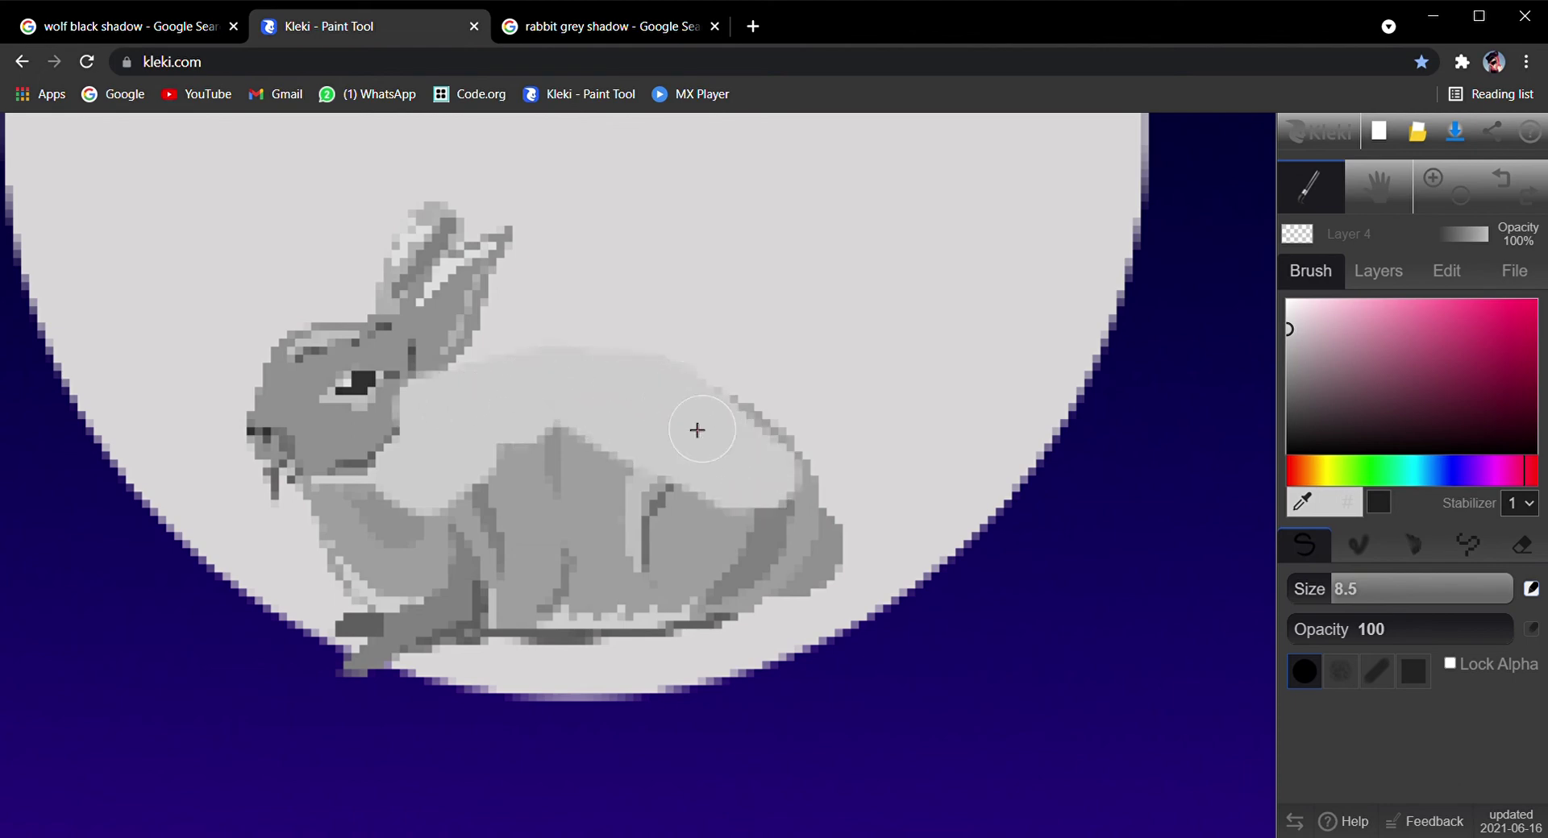
mouse_move(763, 488)
mouse_down()
mouse_move(816, 557)
mouse_move(745, 573)
mouse_move(603, 559)
mouse_move(712, 522)
mouse_move(567, 525)
mouse_move(716, 476)
mouse_move(496, 463)
mouse_move(674, 460)
mouse_move(454, 525)
mouse_move(523, 554)
mouse_move(533, 579)
mouse_move(469, 588)
mouse_move(690, 602)
mouse_move(571, 627)
mouse_move(699, 618)
mouse_move(788, 560)
mouse_move(703, 618)
mouse_move(808, 559)
mouse_move(758, 604)
mouse_move(831, 566)
mouse_move(807, 478)
mouse_move(734, 433)
mouse_move(761, 522)
mouse_move(520, 593)
mouse_move(489, 622)
mouse_move(551, 630)
mouse_move(547, 646)
mouse_move(417, 627)
mouse_move(389, 659)
mouse_move(469, 591)
mouse_move(436, 585)
mouse_move(406, 605)
mouse_move(351, 514)
mouse_move(441, 559)
mouse_move(350, 520)
mouse_move(348, 586)
mouse_move(371, 627)
mouse_move(358, 465)
mouse_move(355, 497)
mouse_move(317, 453)
mouse_move(367, 385)
mouse_move(368, 497)
mouse_move(397, 412)
mouse_move(415, 464)
mouse_move(436, 374)
mouse_move(514, 264)
mouse_move(455, 396)
mouse_move(420, 413)
mouse_move(410, 347)
mouse_move(432, 252)
mouse_move(388, 419)
mouse_move(341, 377)
mouse_move(294, 405)
mouse_move(275, 434)
mouse_move(294, 479)
mouse_move(321, 484)
mouse_move(291, 382)
mouse_move(346, 360)
mouse_move(290, 380)
mouse_move(366, 370)
mouse_up()
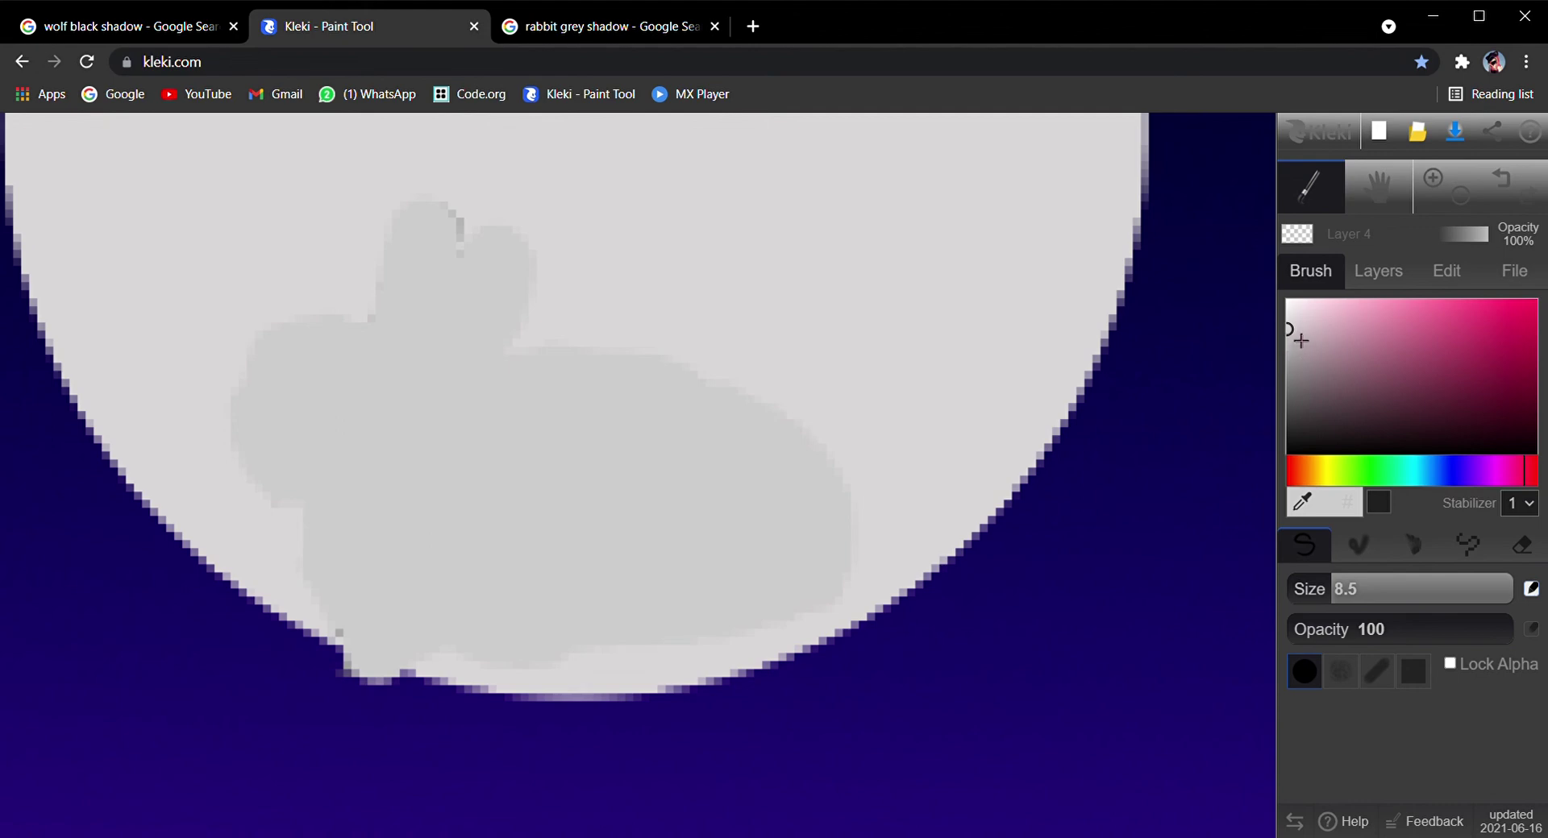
Step: Darken the brush color to grey #aca9aa and paint the rabbit on the moon as a solid silhouette
drag(1303, 345, 1301, 368)
mouse_move(504, 511)
mouse_down()
mouse_move(530, 472)
mouse_move(555, 516)
mouse_move(611, 478)
mouse_move(492, 424)
mouse_move(525, 487)
mouse_move(635, 412)
mouse_move(521, 430)
mouse_move(650, 387)
mouse_move(696, 396)
mouse_move(811, 480)
mouse_move(842, 562)
mouse_move(662, 623)
mouse_move(842, 589)
mouse_move(852, 559)
mouse_move(638, 630)
mouse_move(410, 672)
mouse_move(315, 505)
mouse_move(254, 450)
mouse_move(262, 373)
mouse_move(407, 363)
mouse_move(407, 303)
mouse_move(438, 234)
mouse_move(458, 306)
mouse_move(469, 279)
mouse_move(509, 274)
mouse_move(542, 312)
mouse_move(465, 366)
mouse_move(497, 313)
mouse_move(458, 358)
mouse_move(318, 427)
mouse_move(298, 416)
mouse_move(337, 394)
mouse_move(284, 461)
mouse_move(415, 524)
mouse_move(369, 560)
mouse_move(483, 627)
mouse_move(580, 598)
mouse_move(449, 565)
mouse_move(435, 605)
mouse_move(751, 590)
mouse_move(796, 556)
mouse_move(611, 531)
mouse_move(780, 516)
mouse_move(616, 465)
mouse_up()
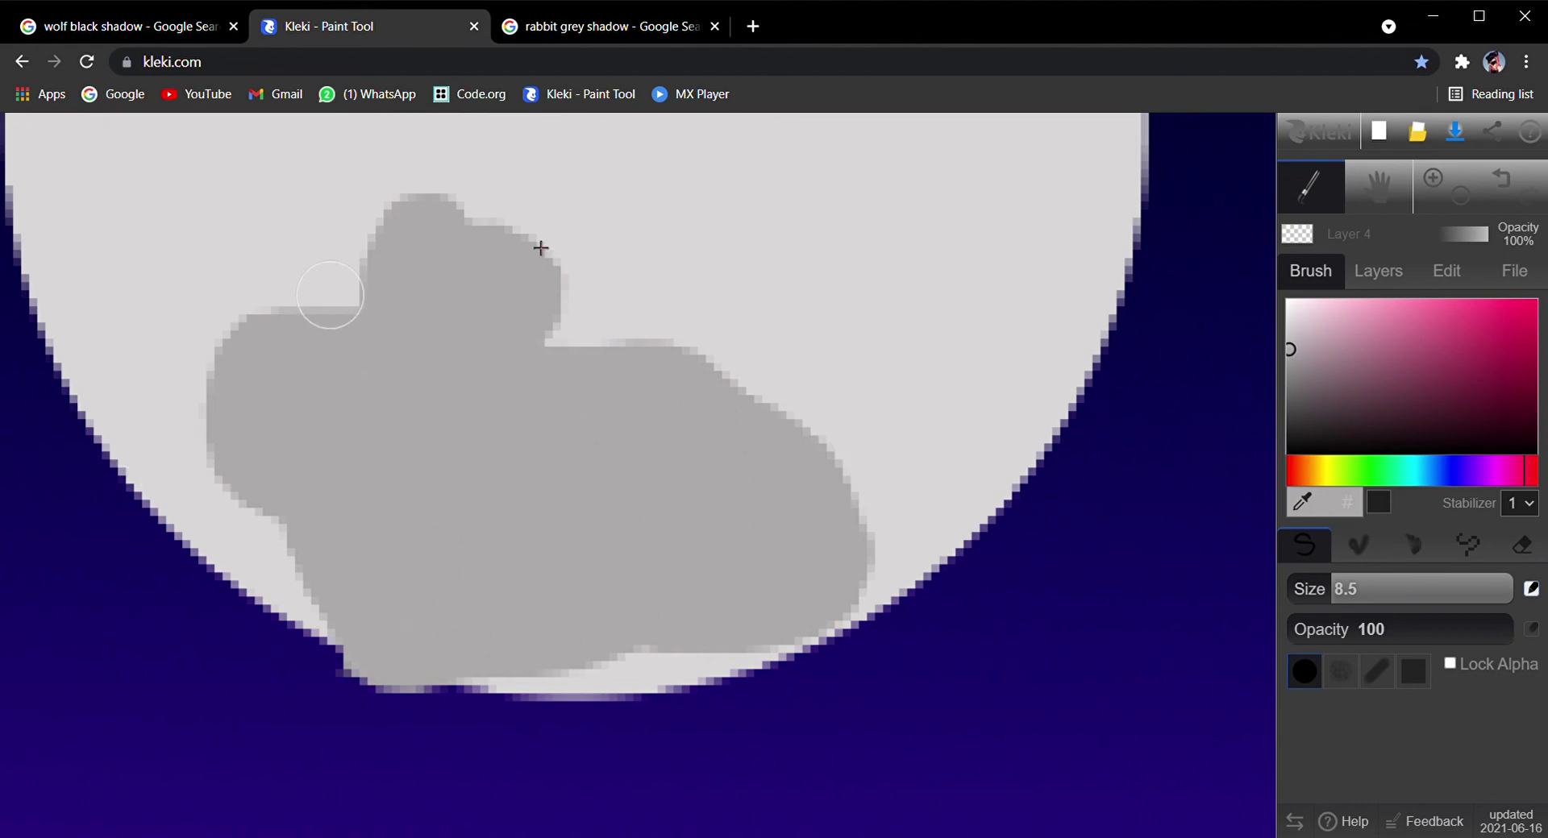
click(1345, 505)
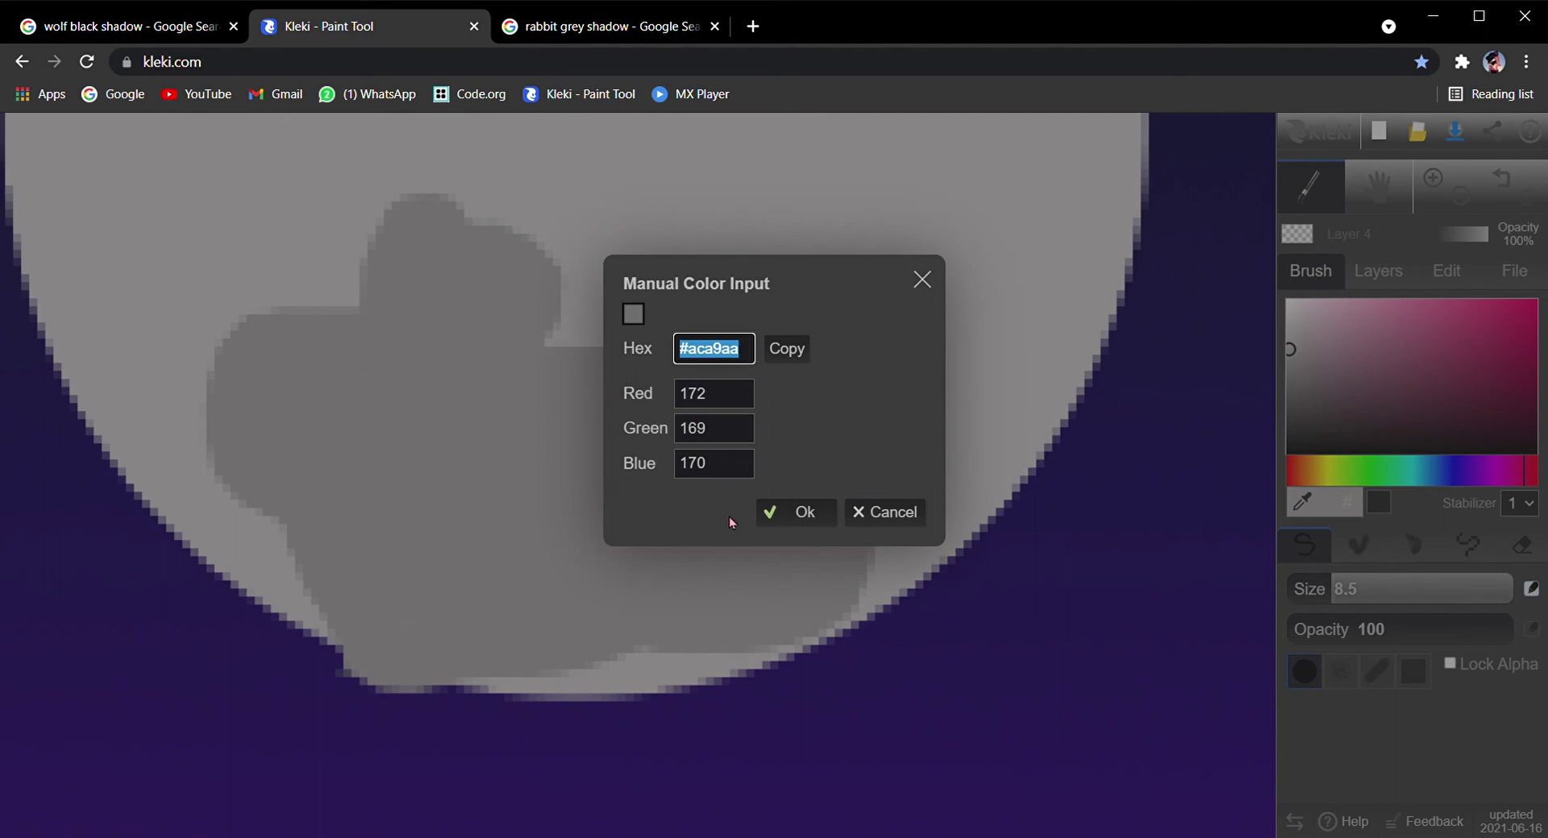
click(814, 514)
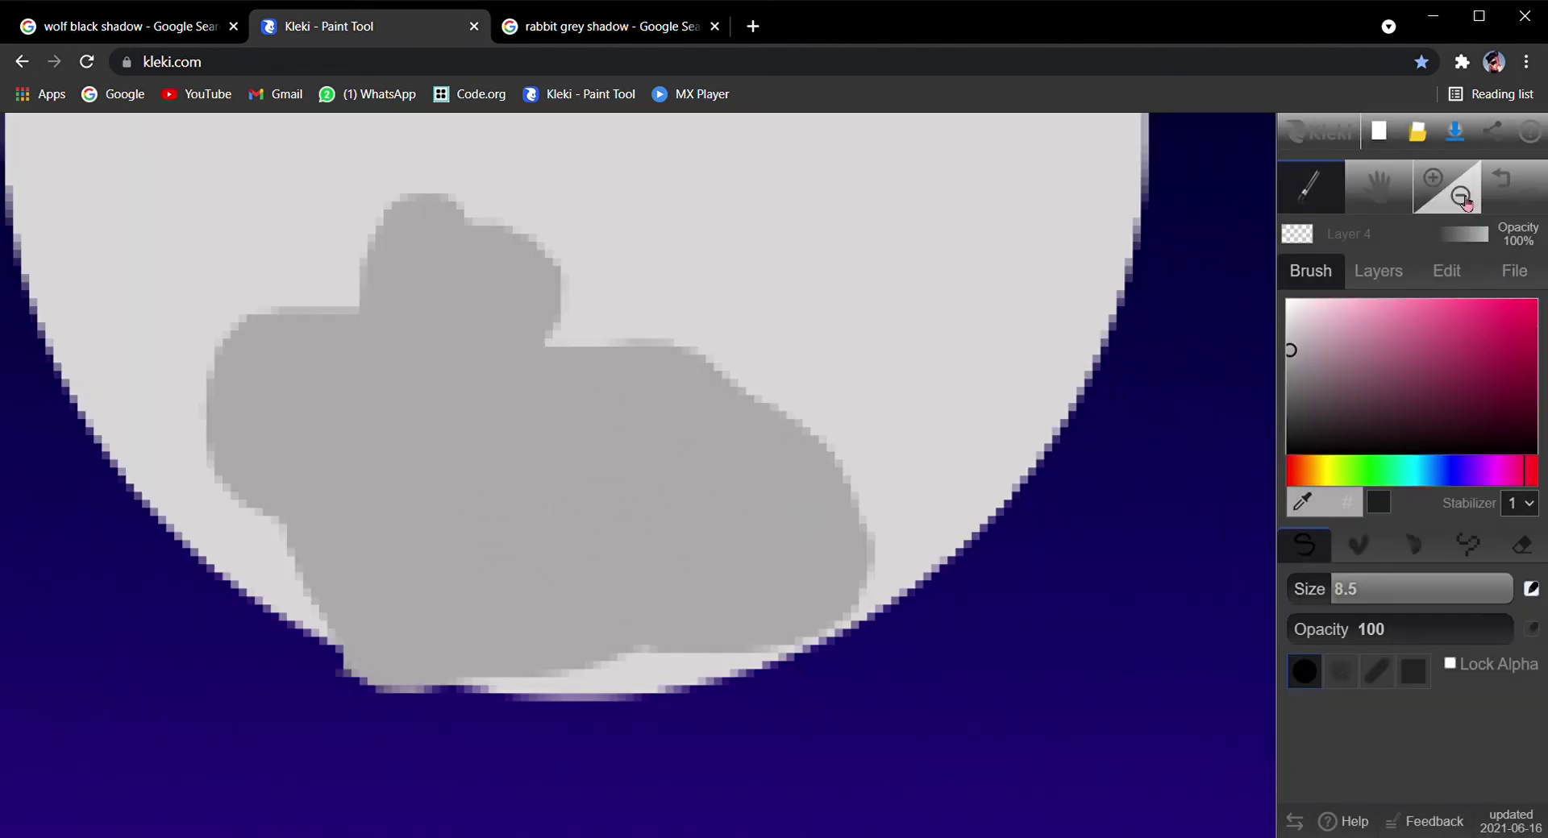
Step: Reset the canvas view to 100% to examine the whole picture, and return to the Brush tool
click(1390, 185)
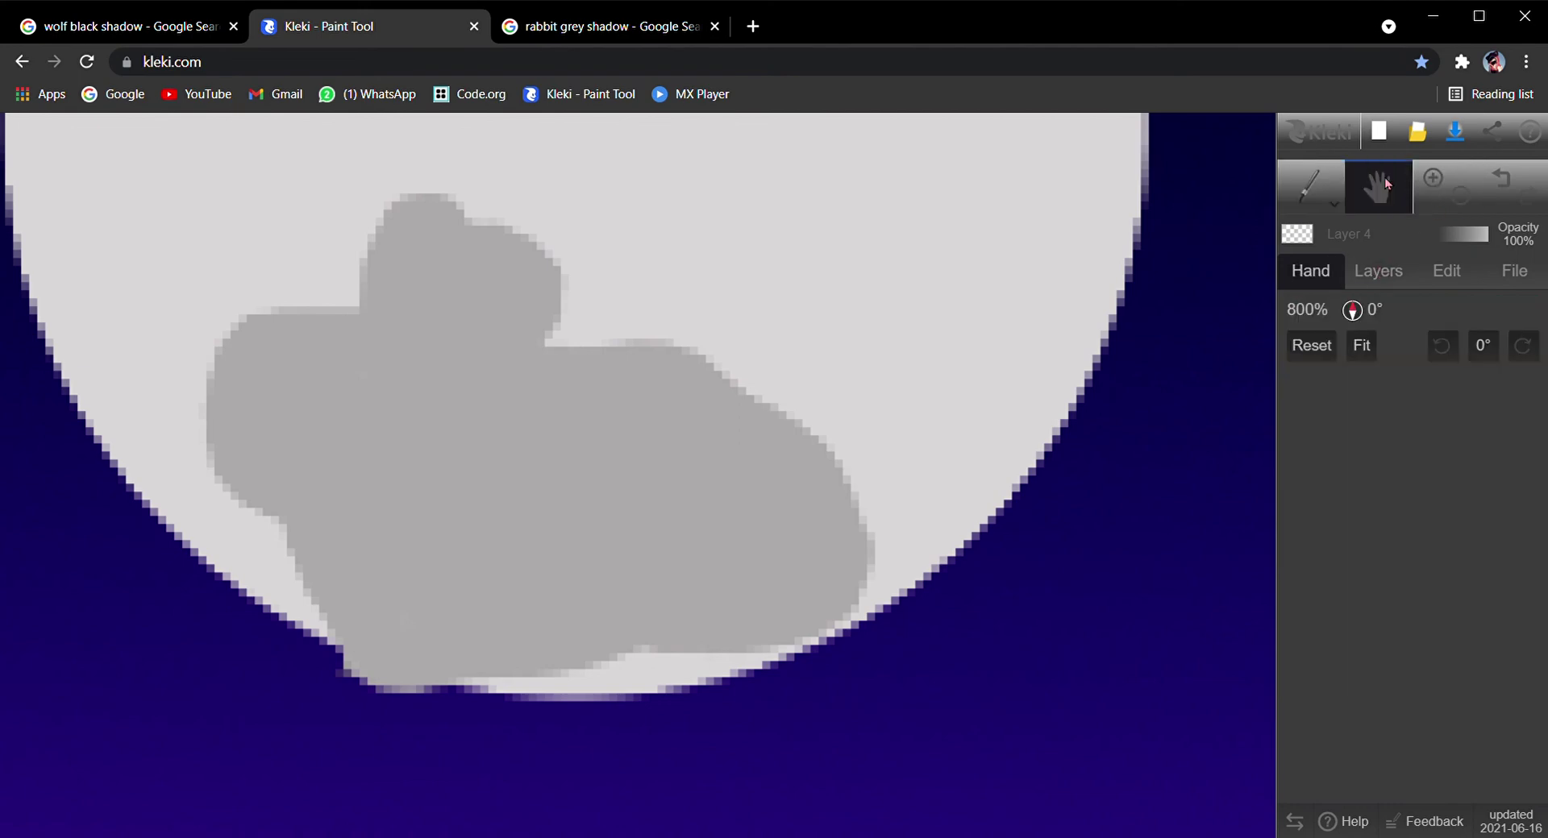
click(1323, 352)
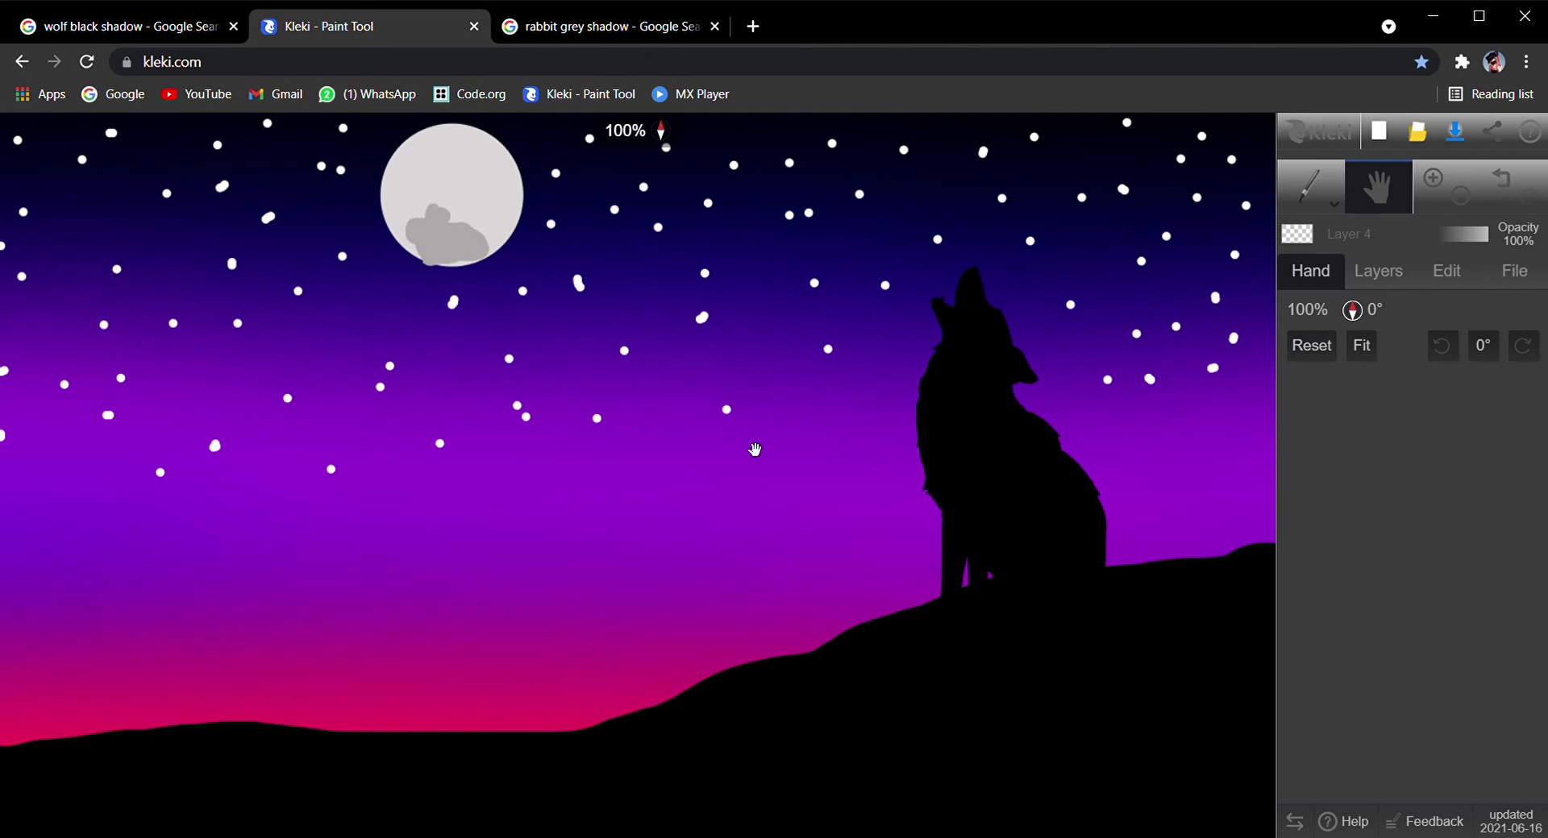
drag(948, 389, 1020, 401)
click(1326, 348)
click(1334, 204)
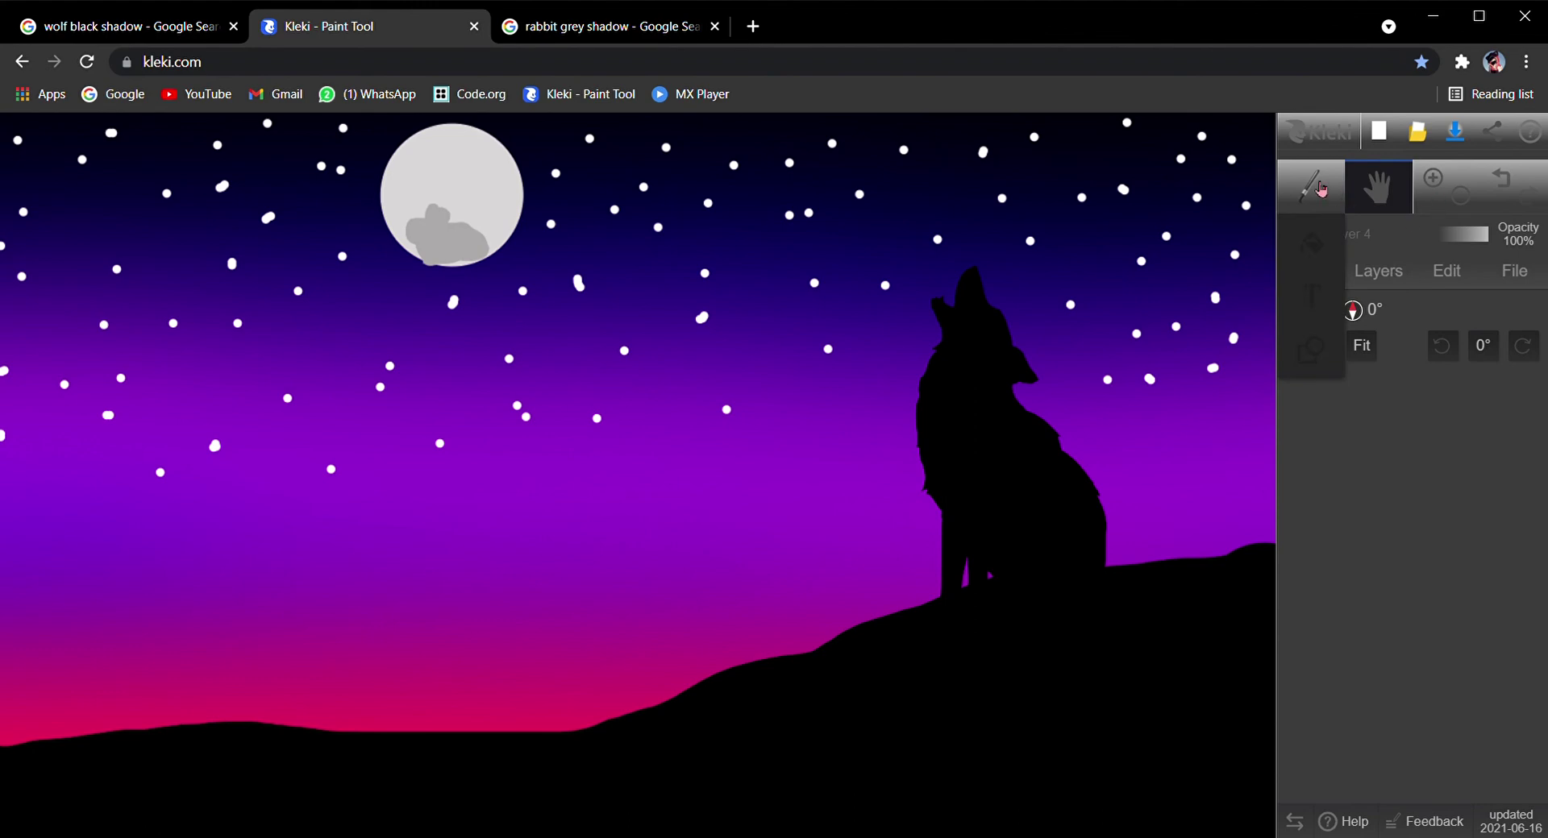
click(1314, 181)
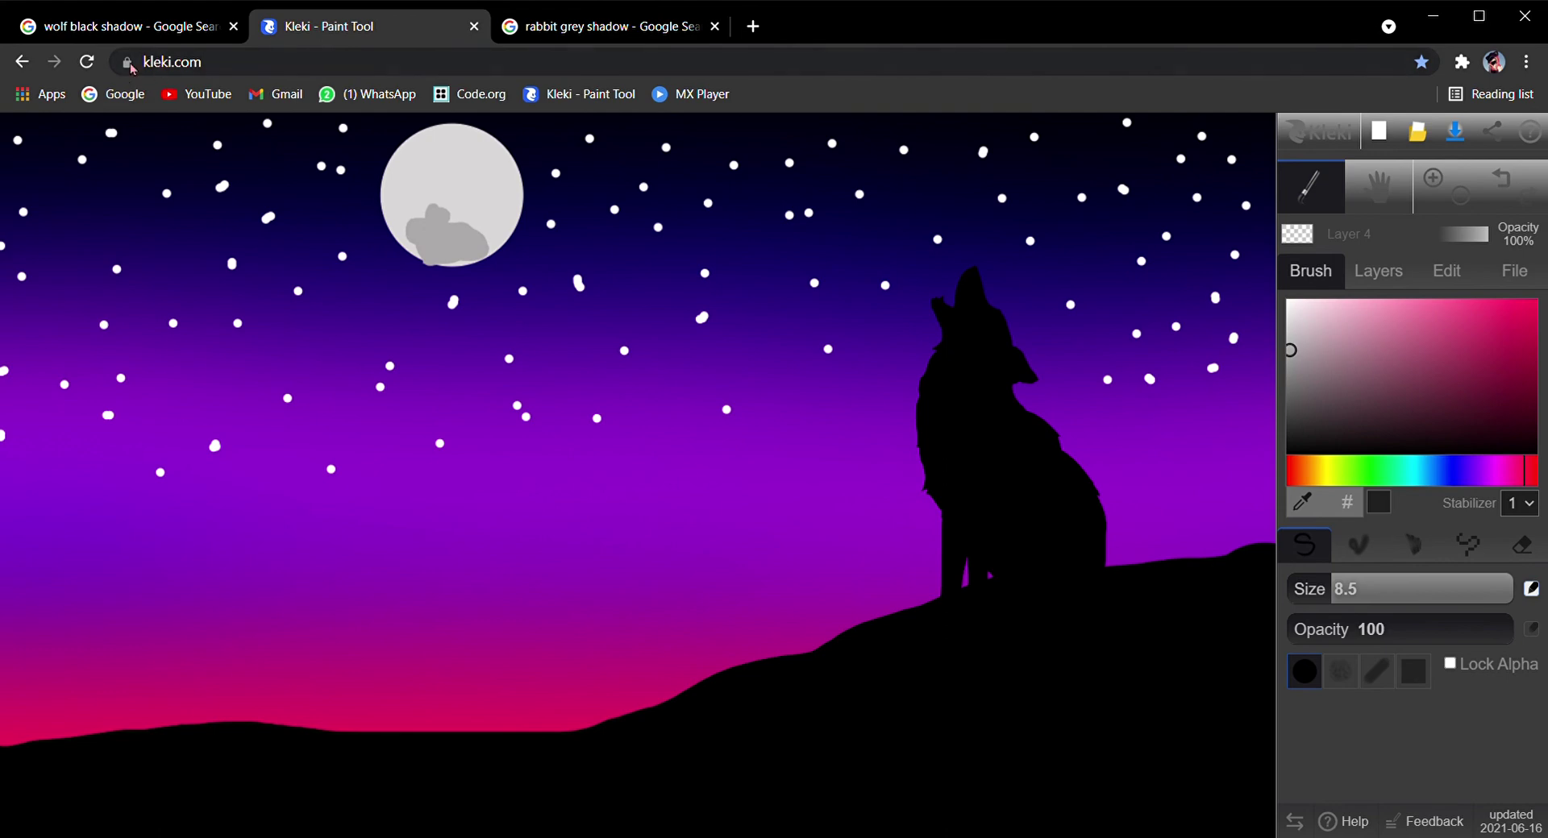
click(158, 65)
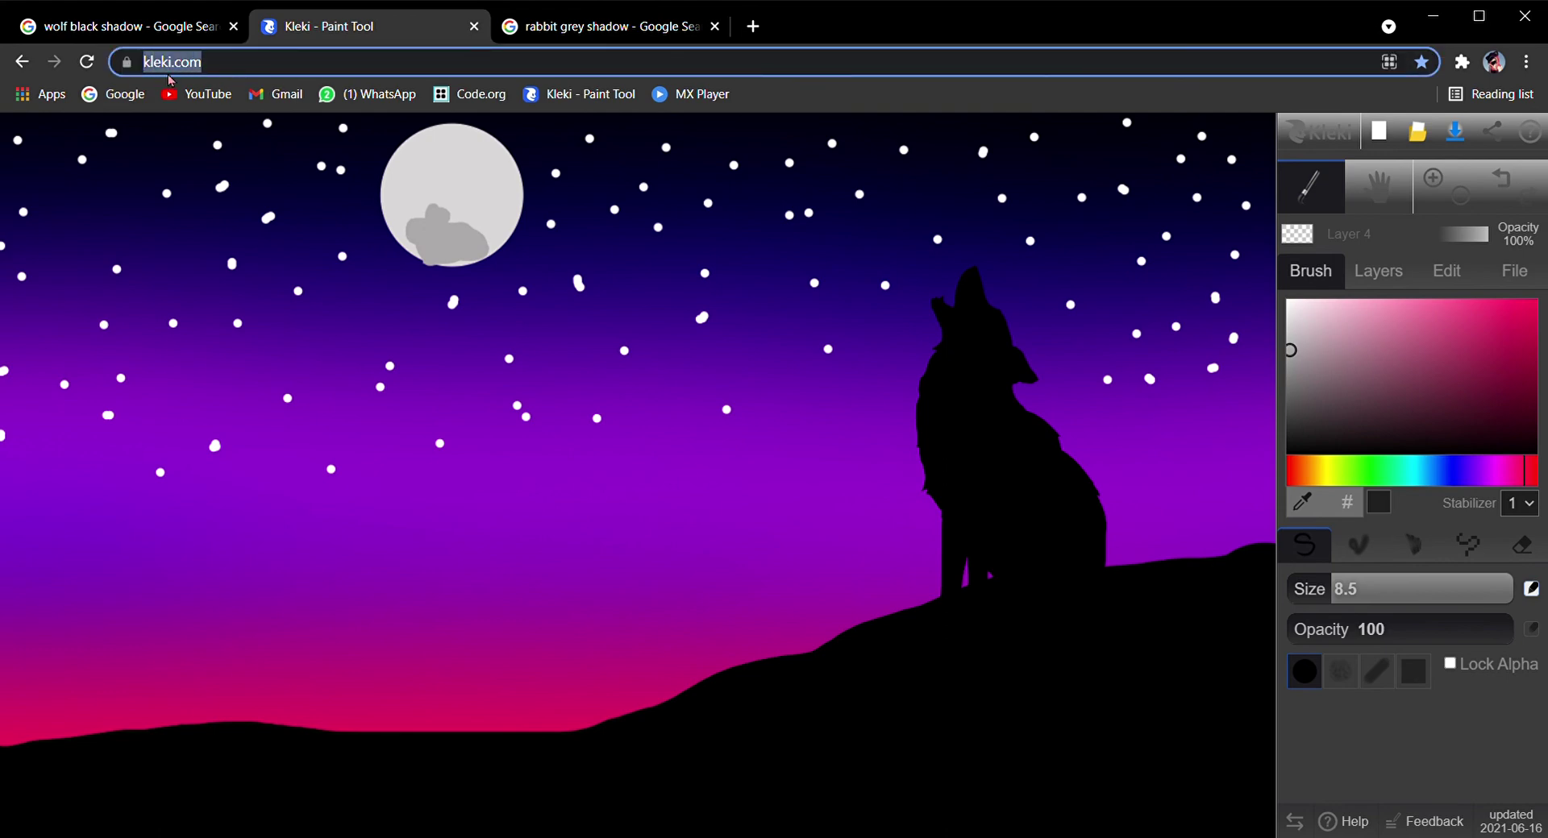
click(261, 71)
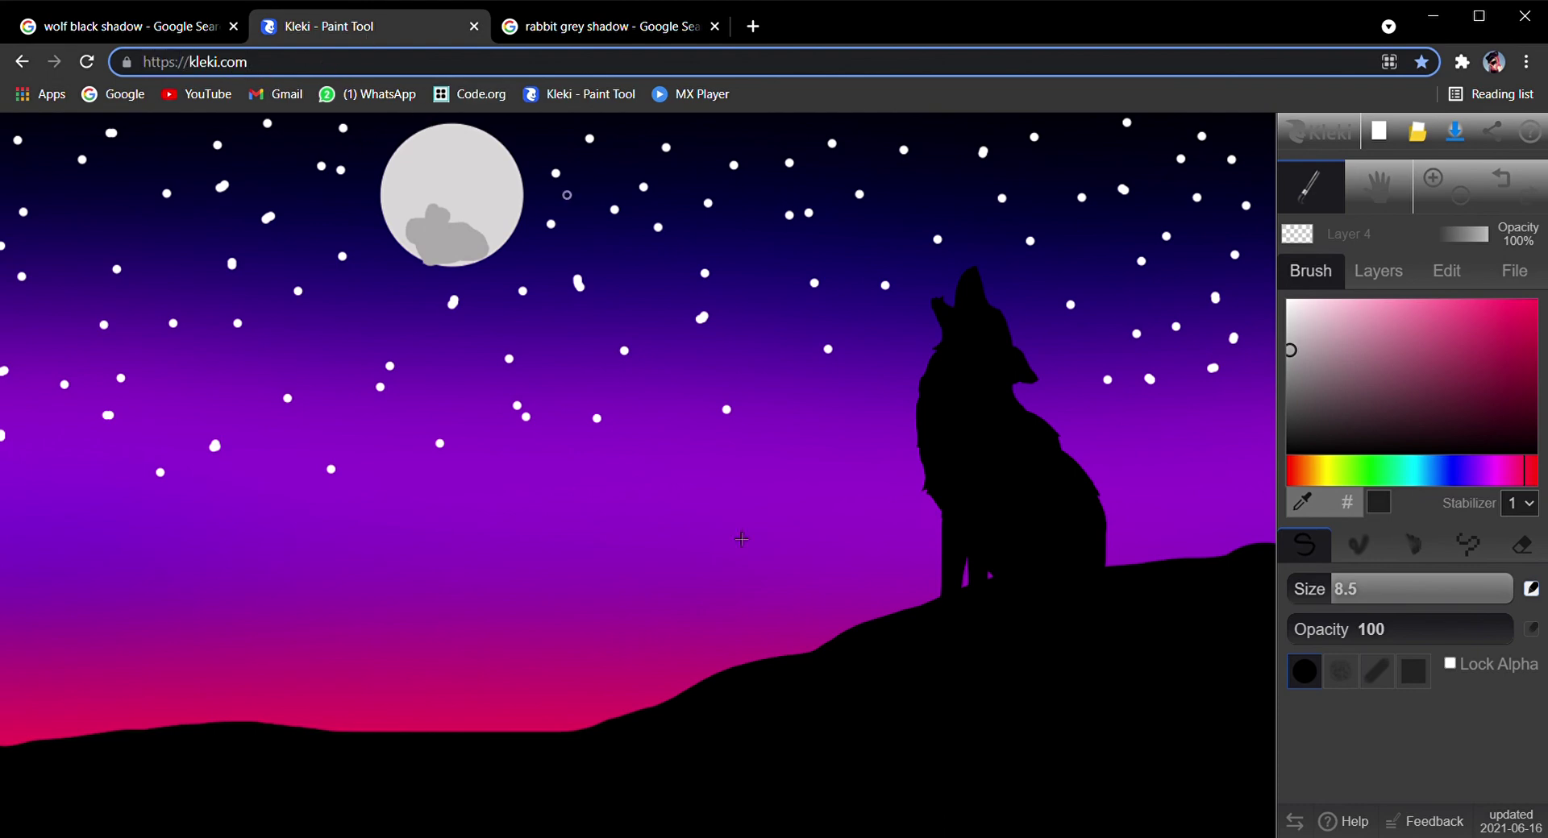